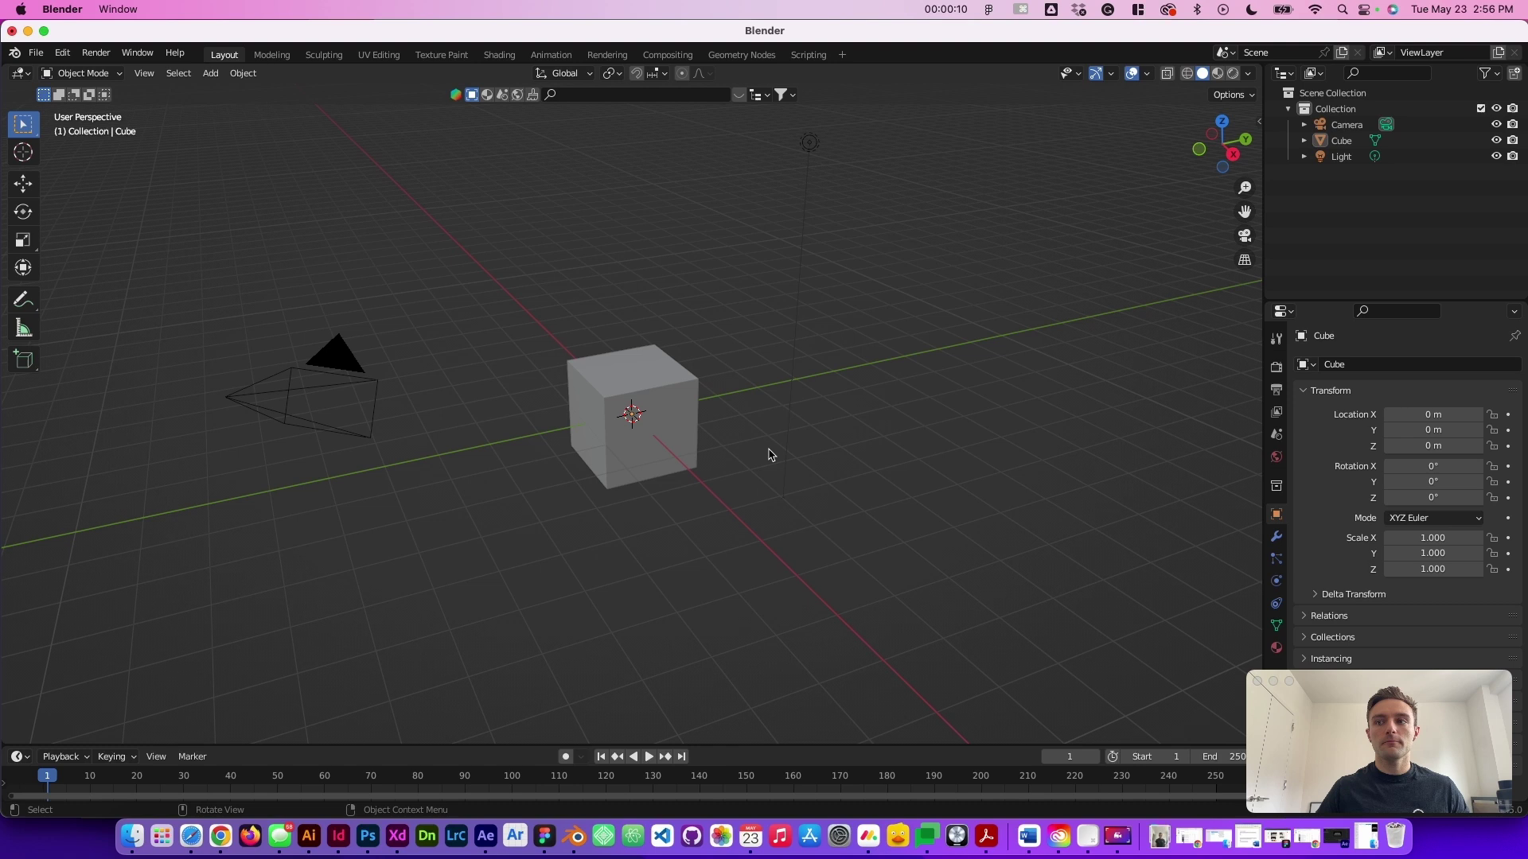
Delete the default cube from the scene
left_click(671, 422)
key("x")
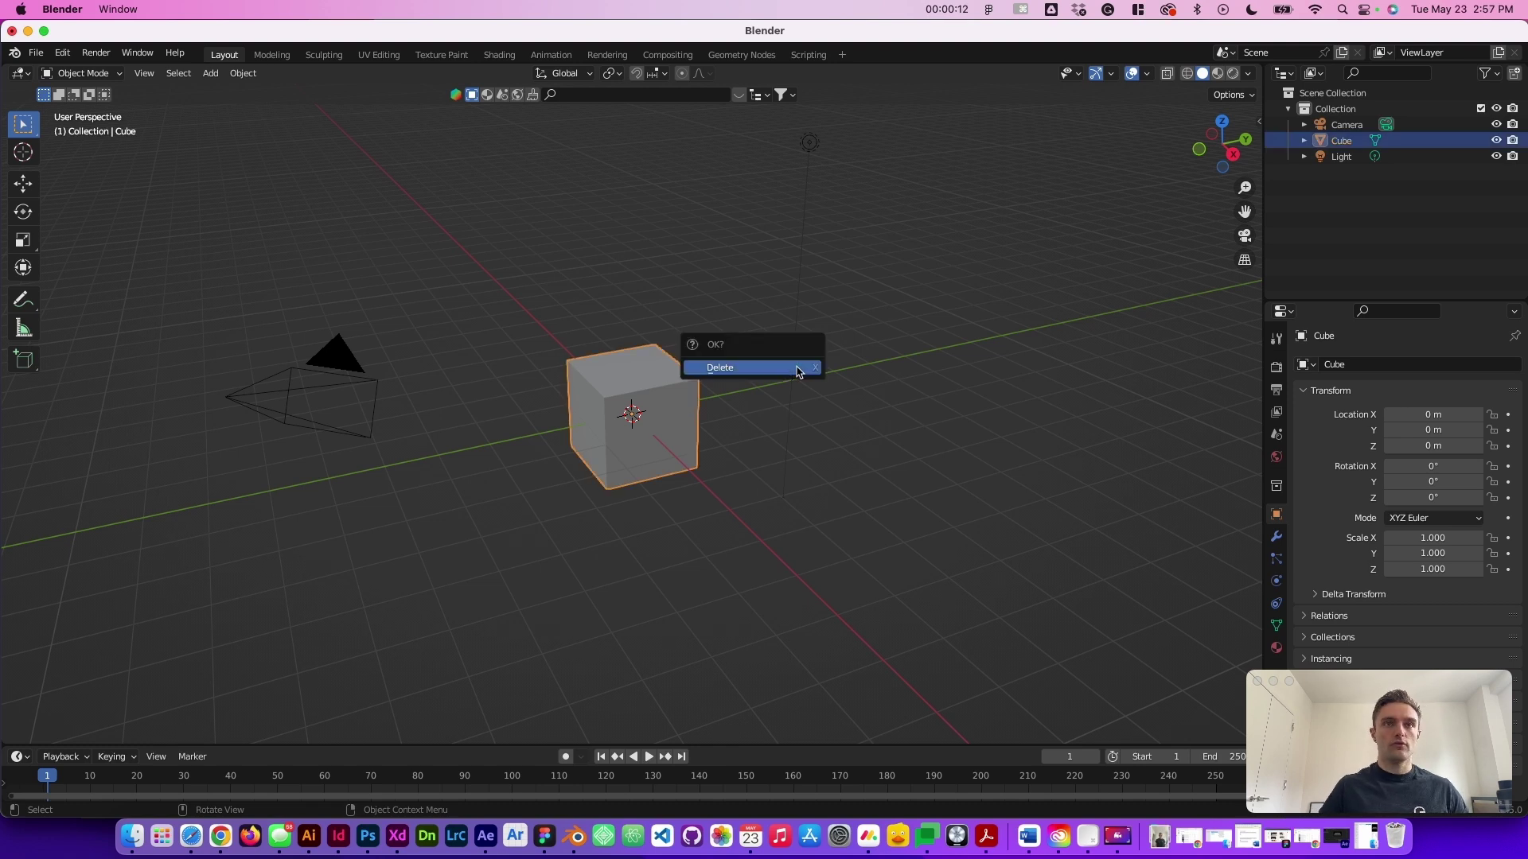
left_click(798, 371)
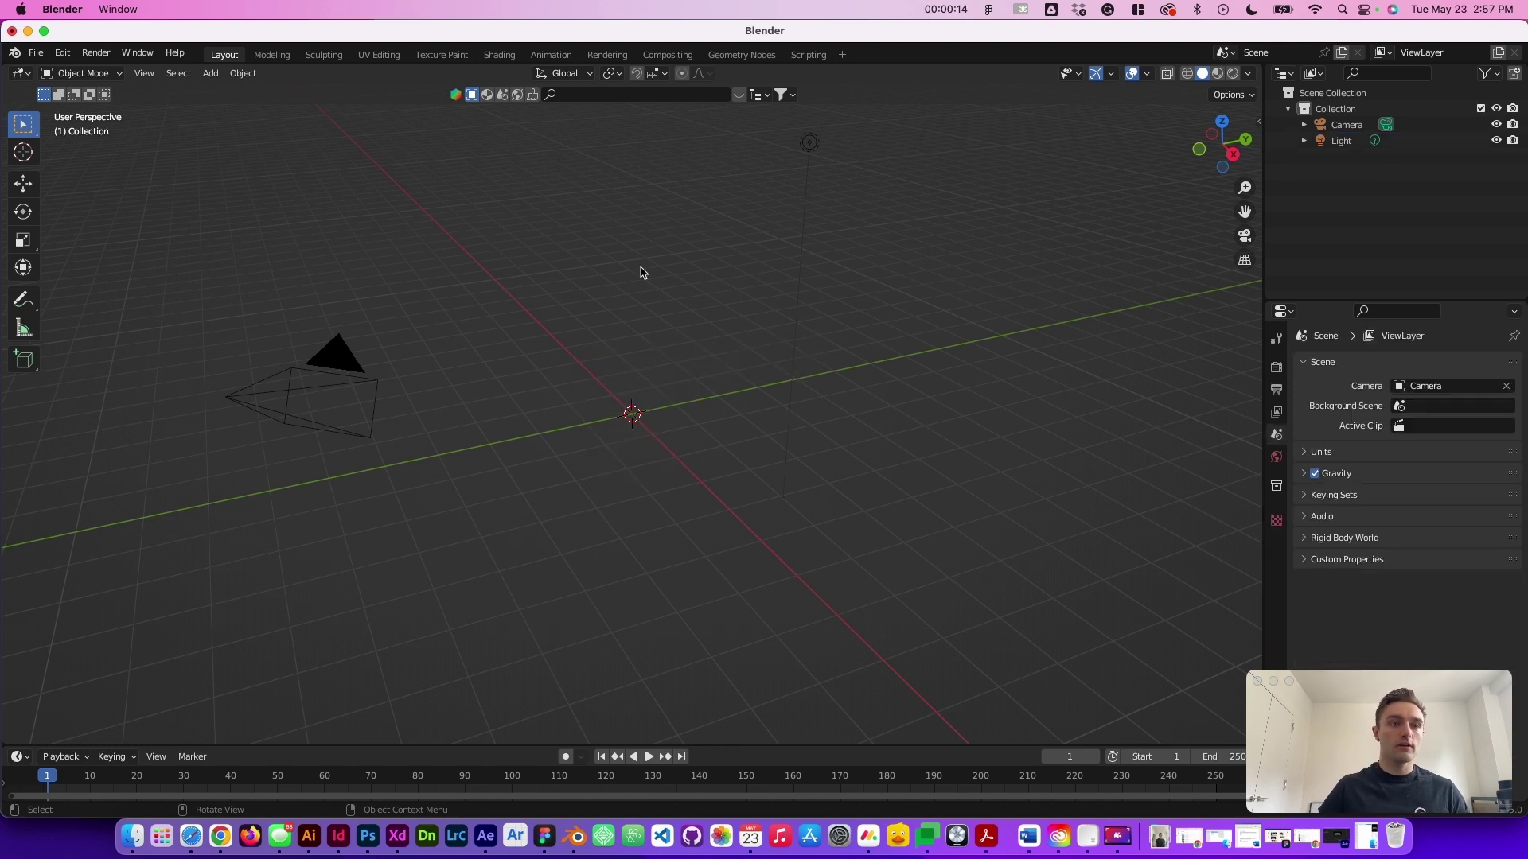
Add a grid mesh with 15 X subdivisions, 15 Y subdivisions and a size of 10 m
key("shift+a")
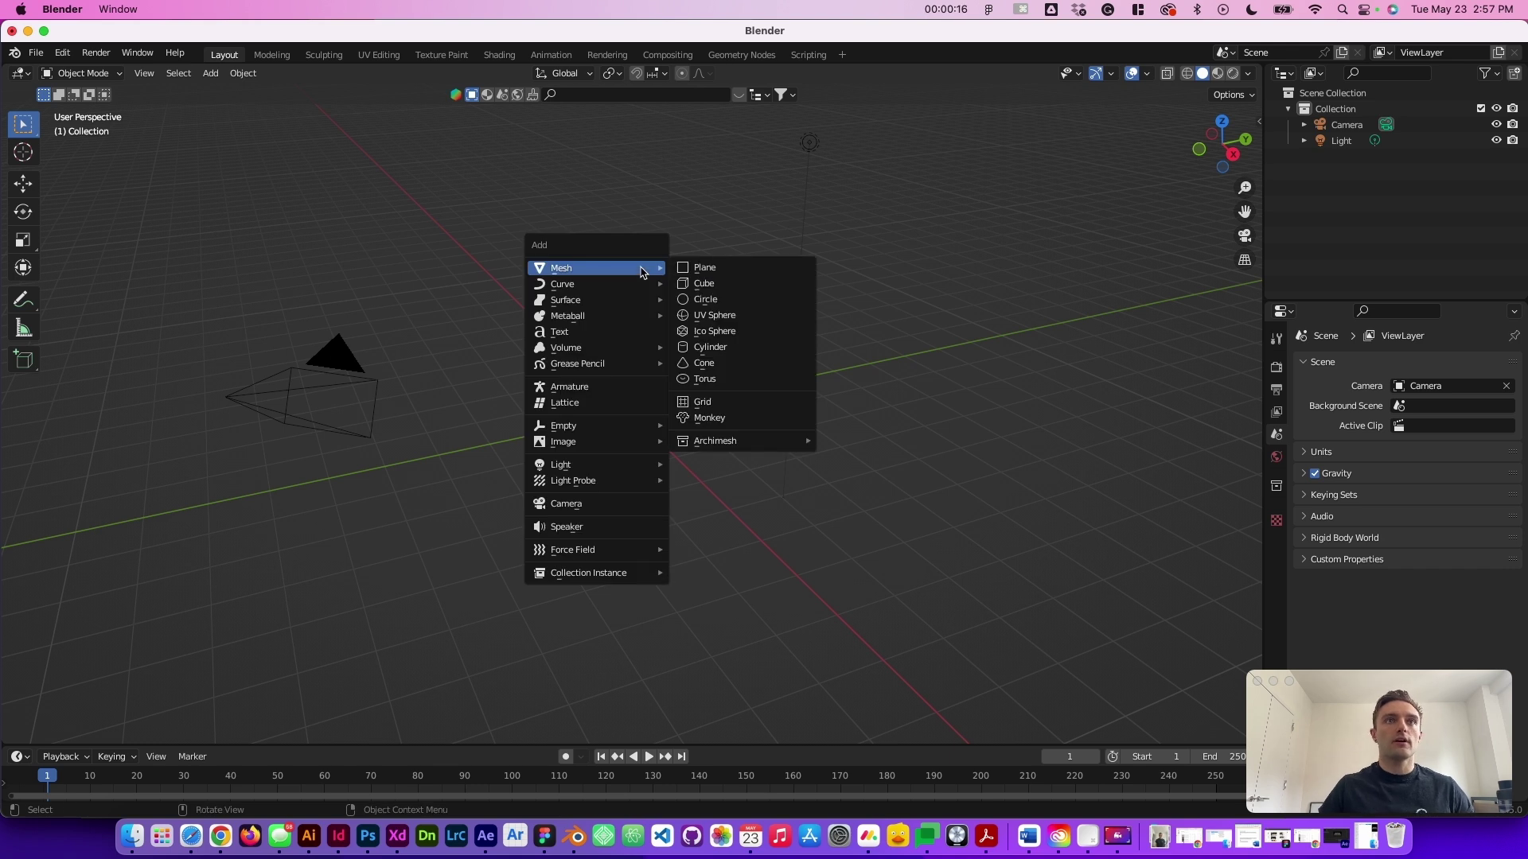
left_click(733, 403)
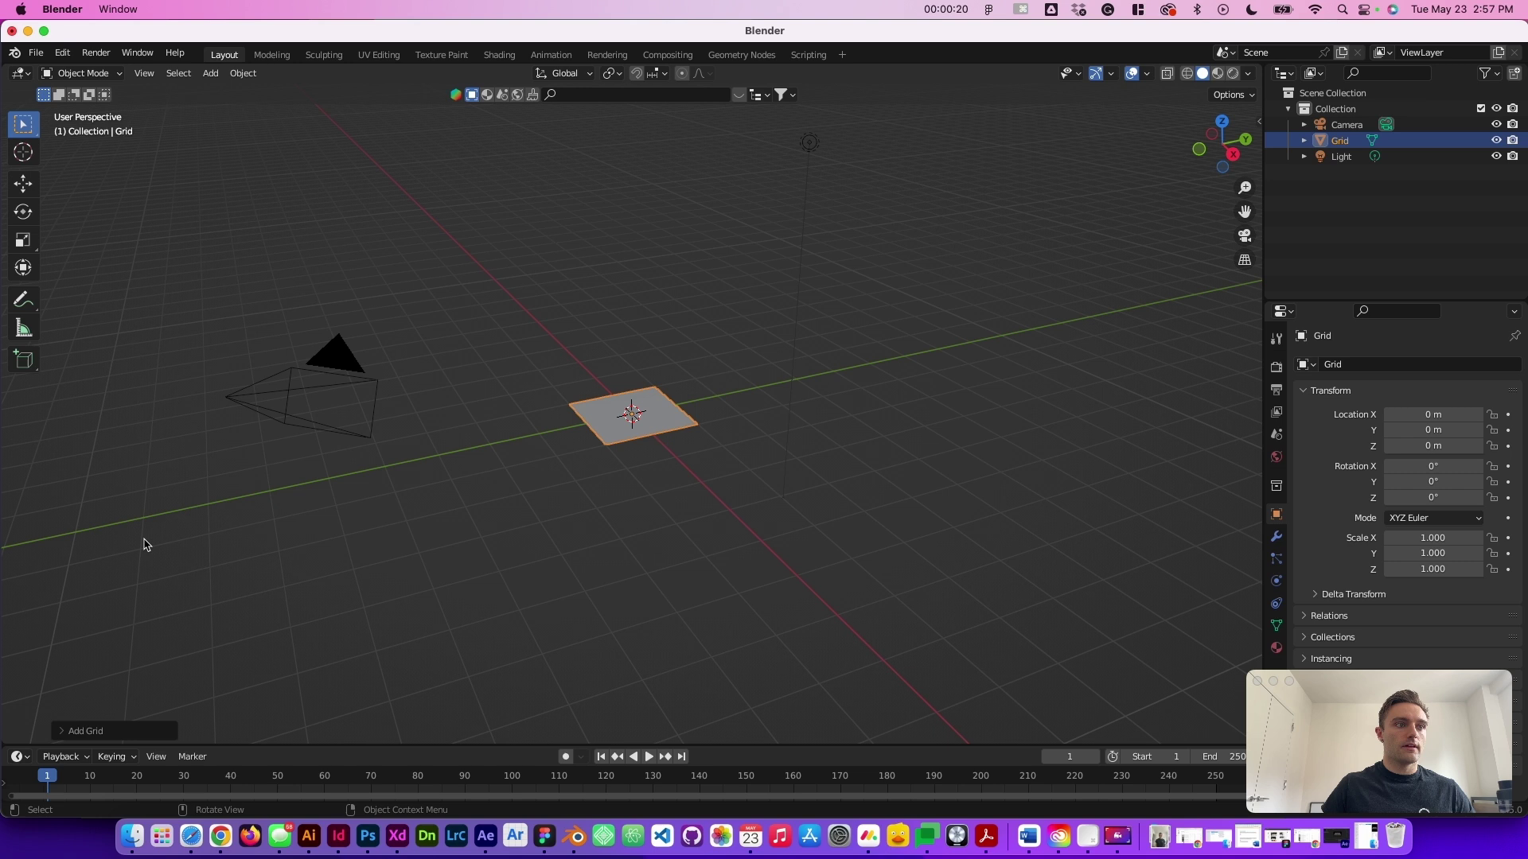
left_click(63, 731)
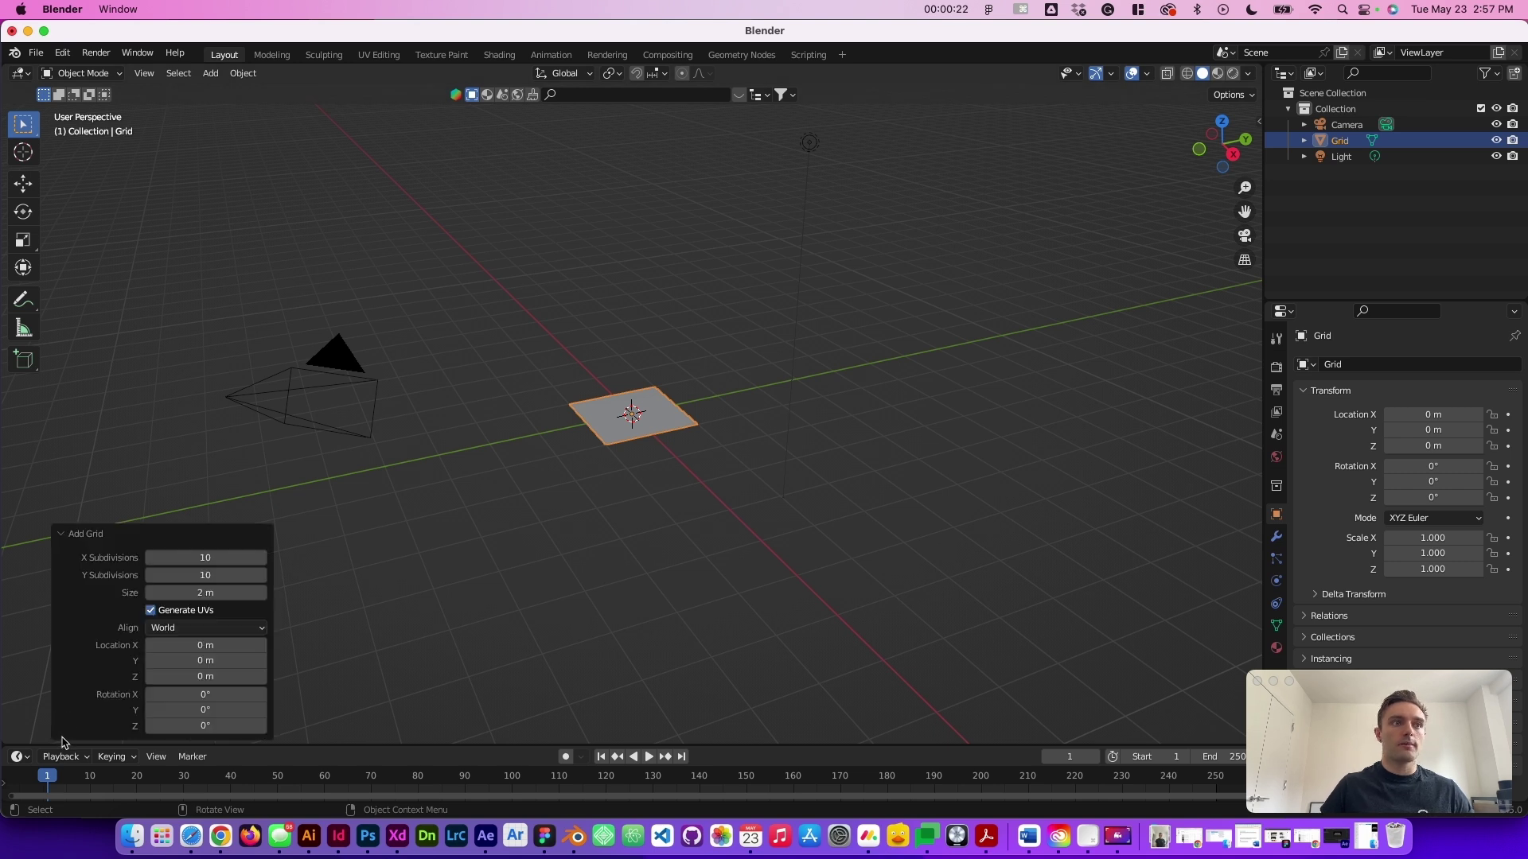
left_click(240, 557)
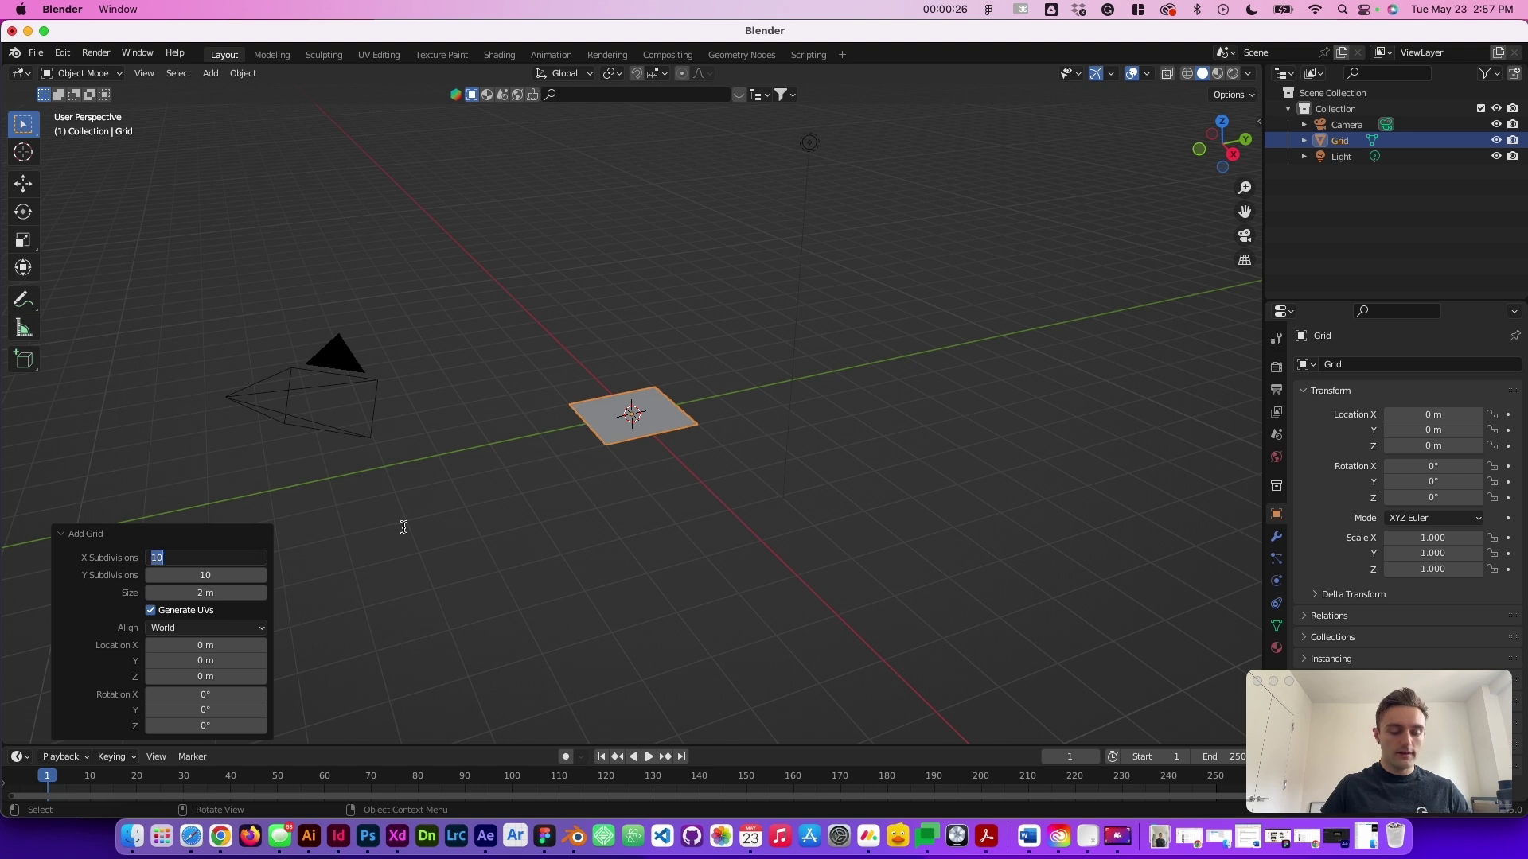
type("15")
key("Tab")
type("15")
key("Return")
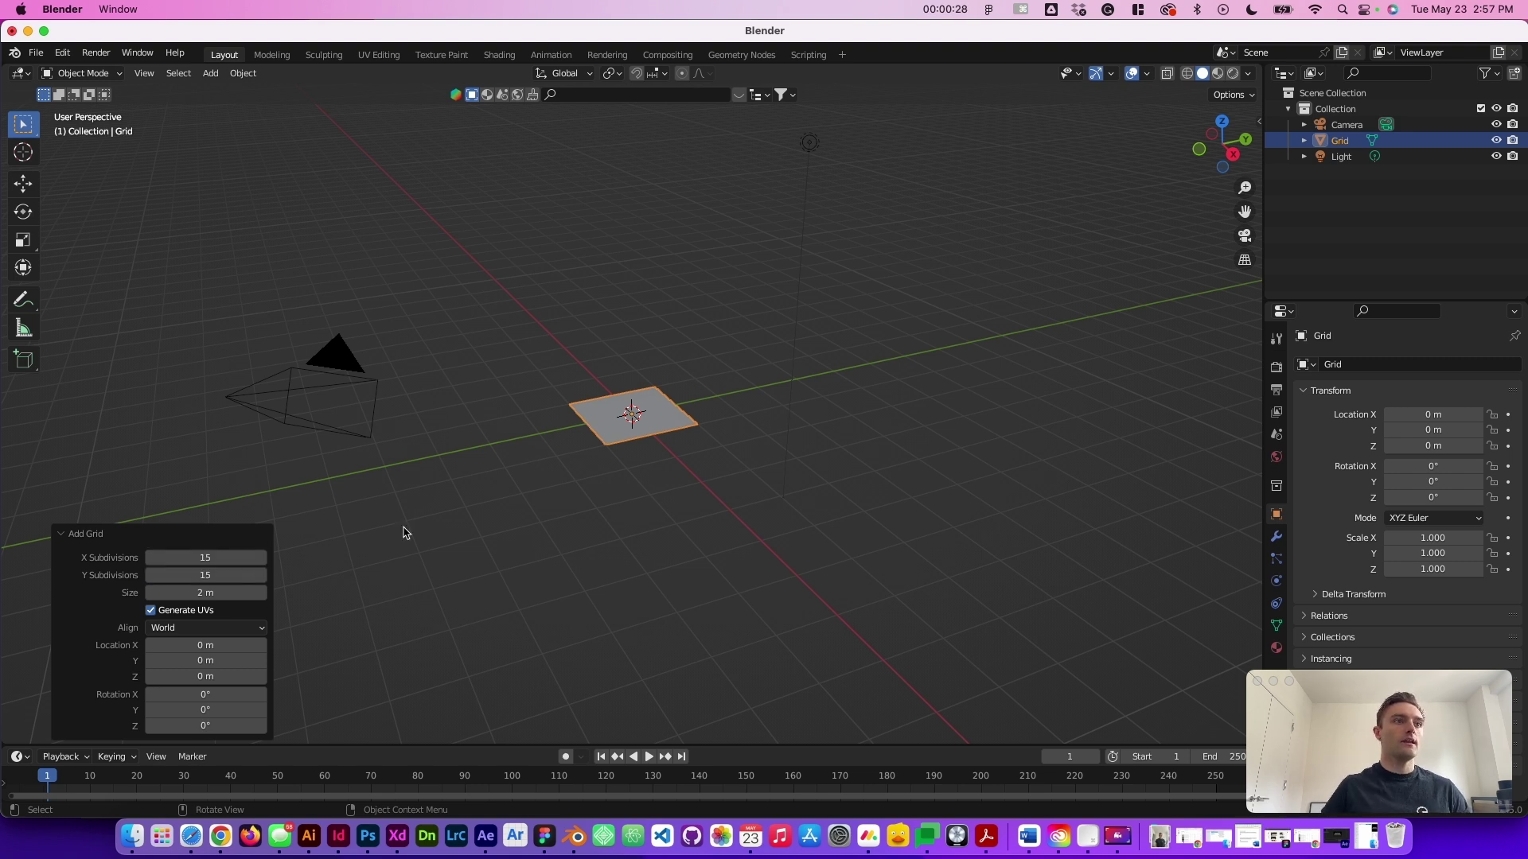
left_click(198, 599)
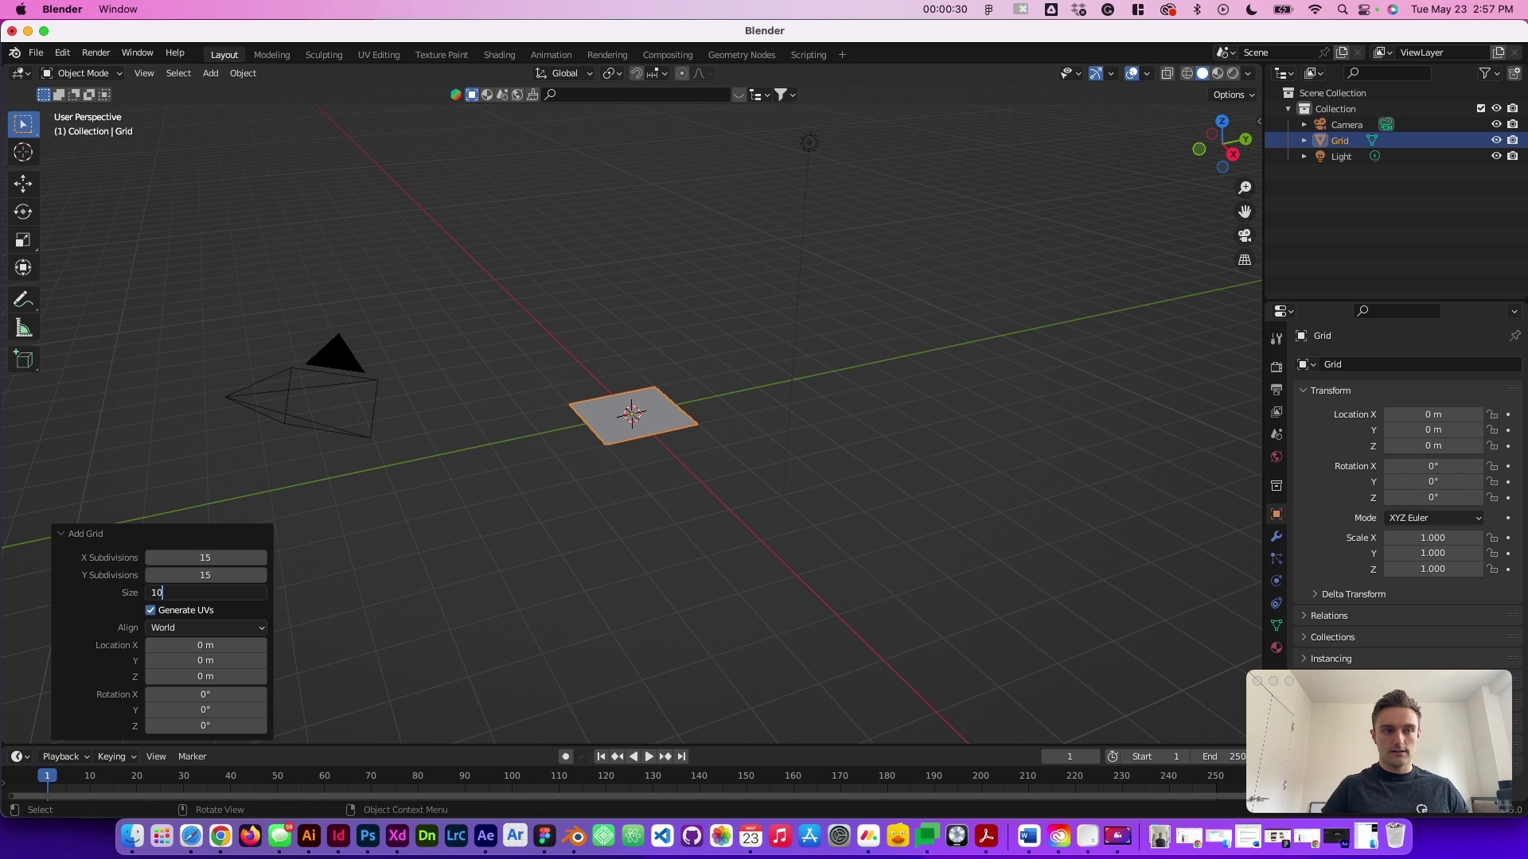
type("10")
key("Return")
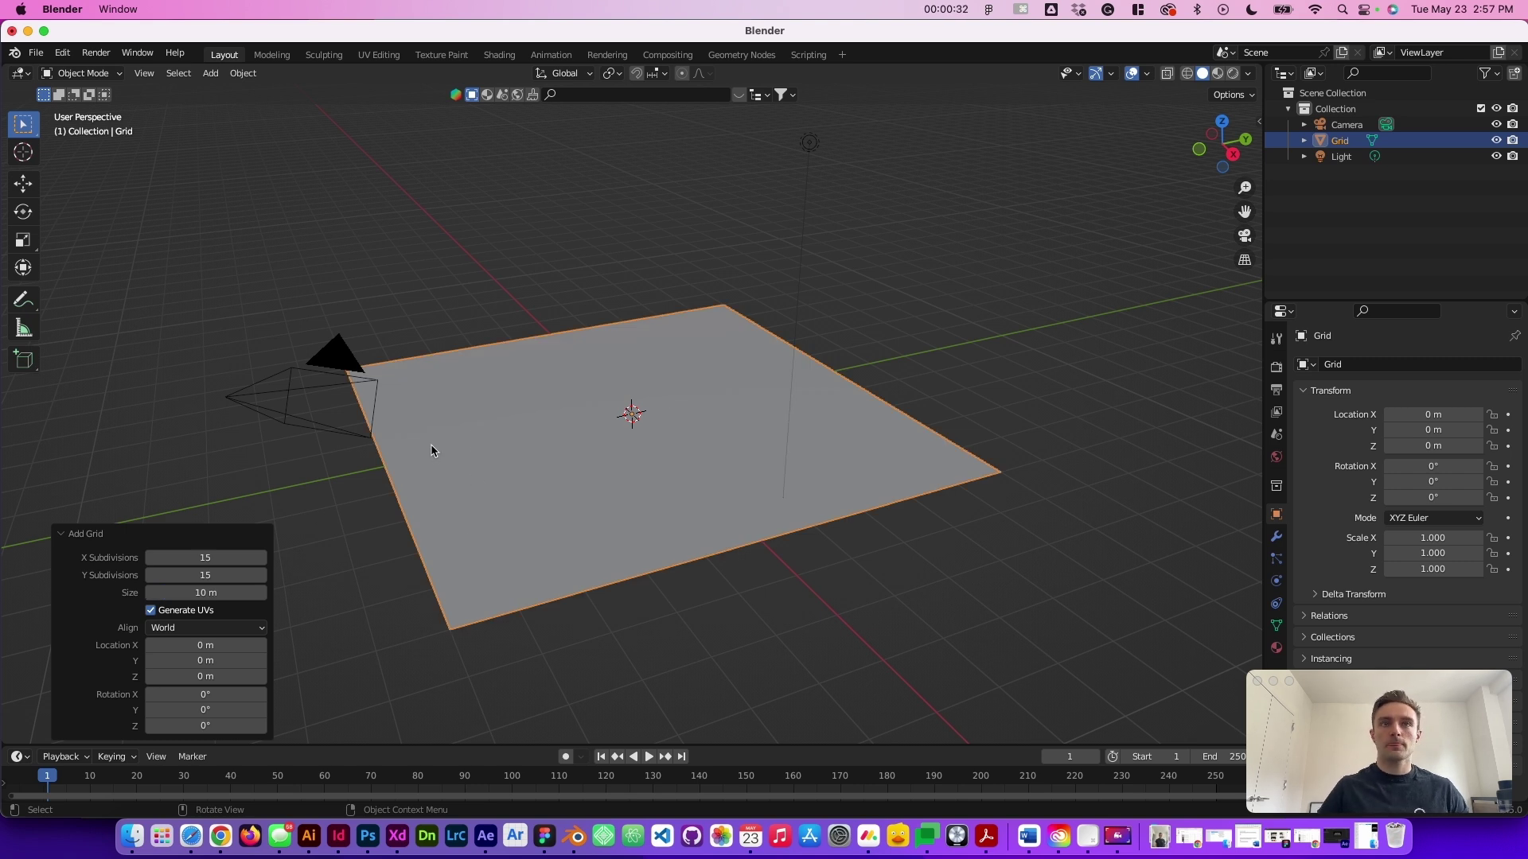
Apply all transforms to the grid and deselect it
key("ctrl+a")
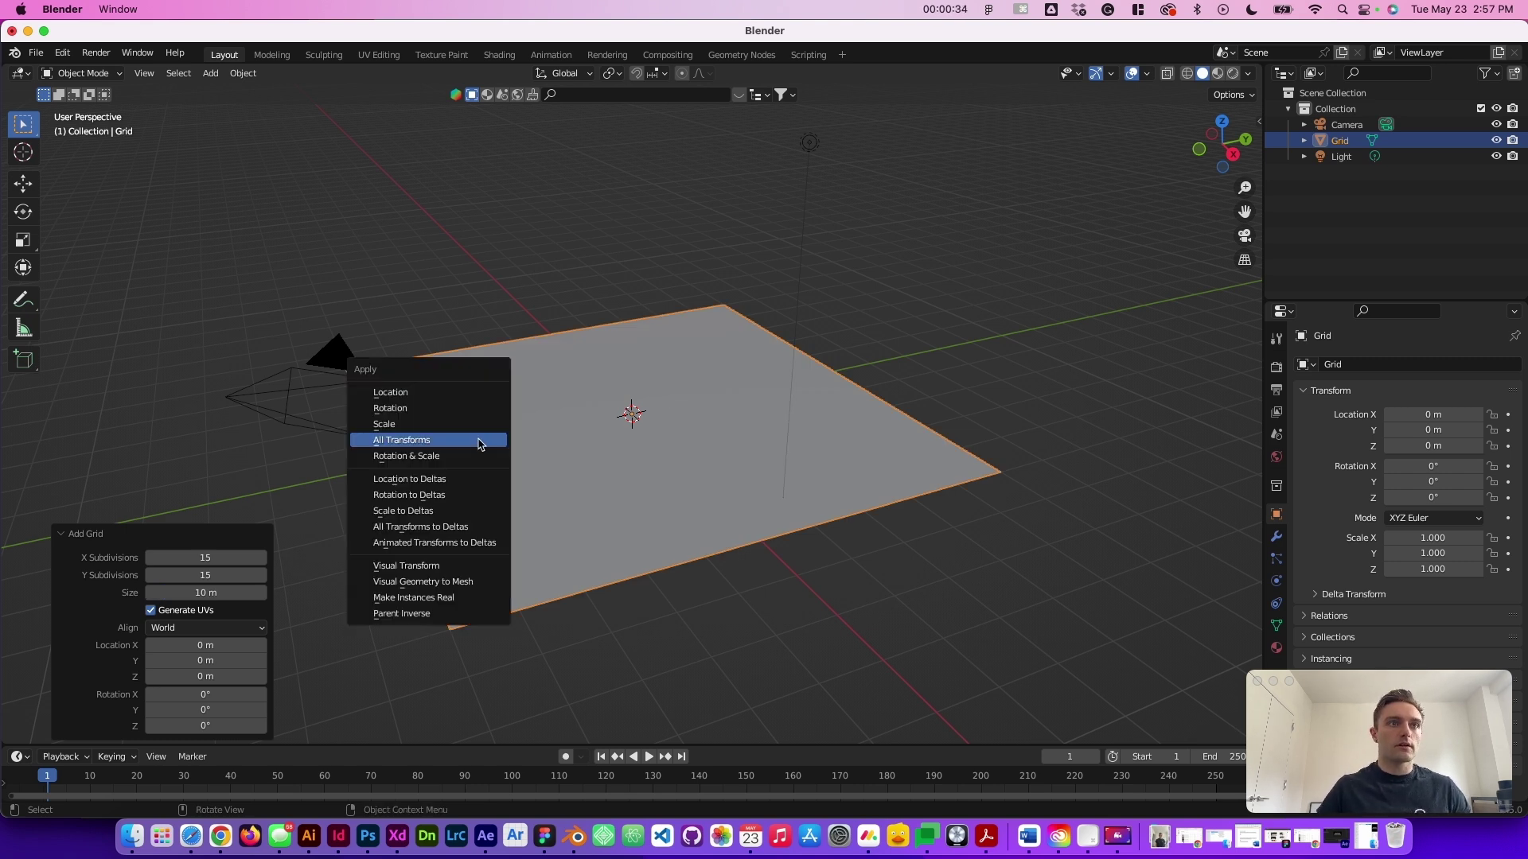
left_click(480, 441)
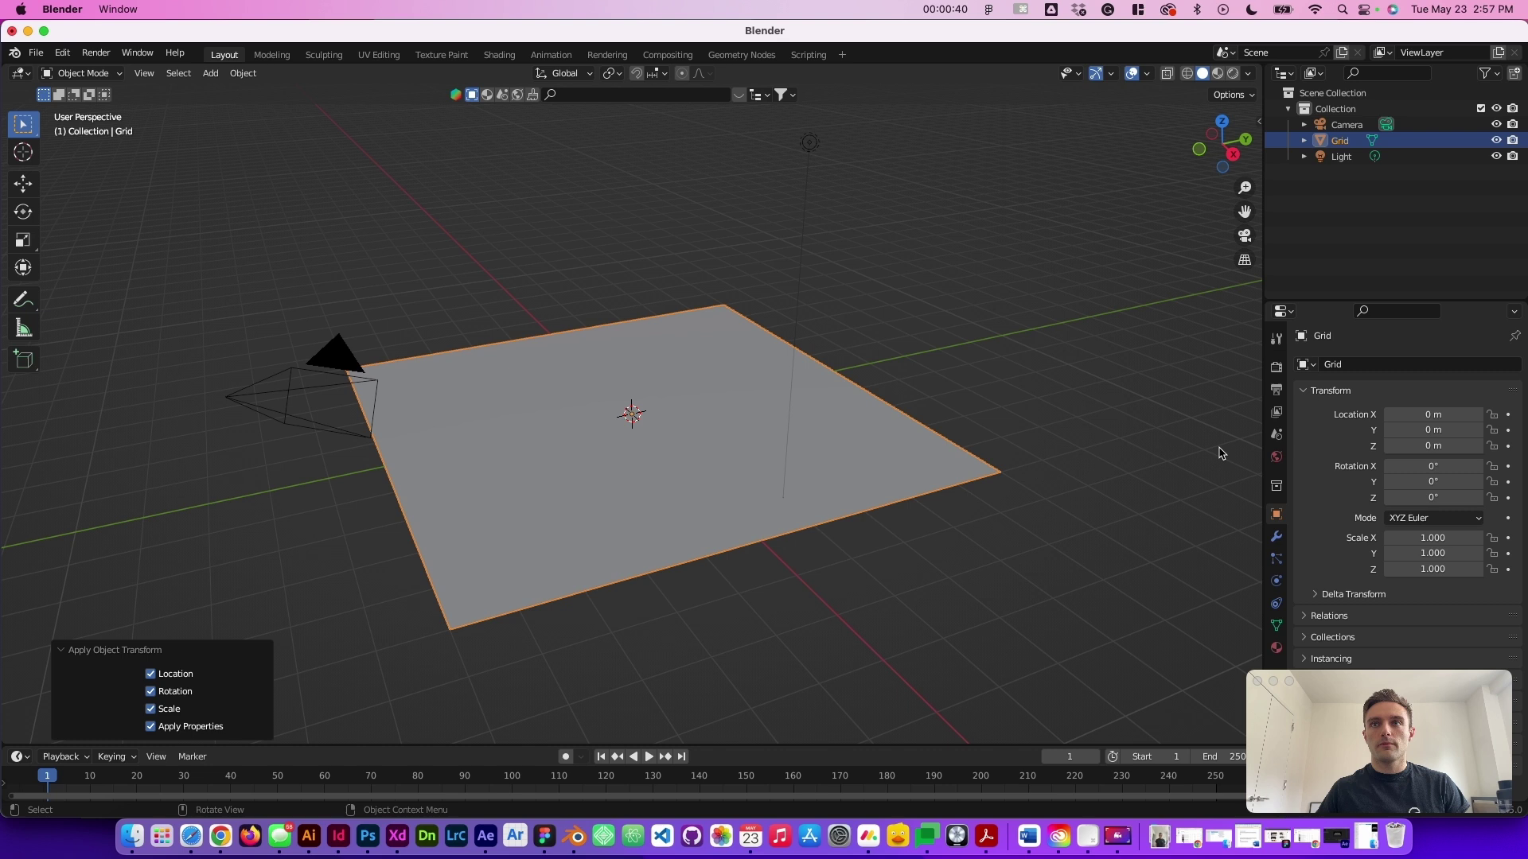
left_click(1167, 426)
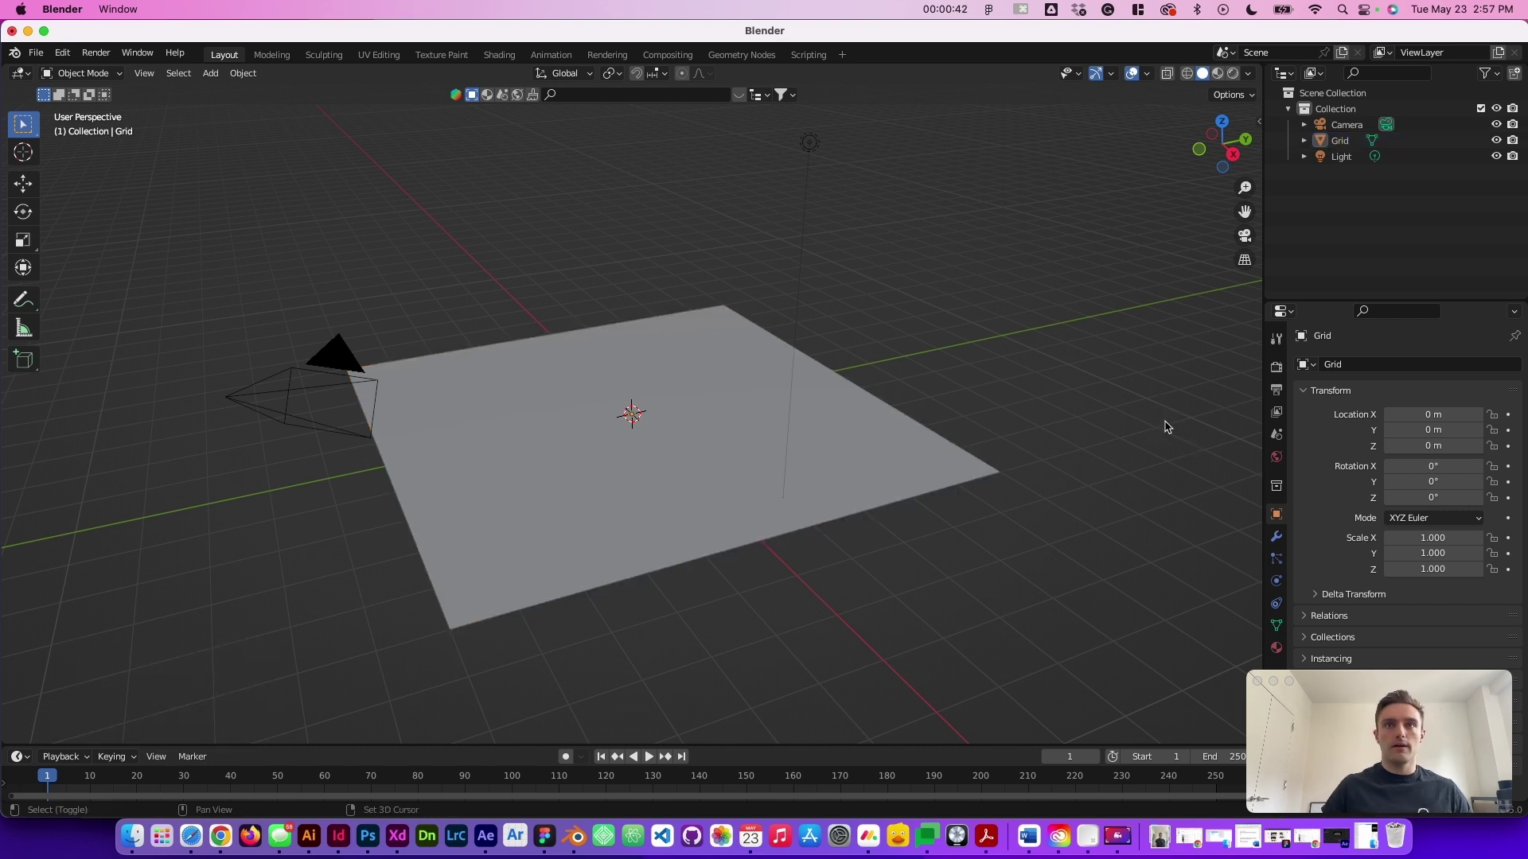
Add a UV sphere at the grid's center and scale it uniformly by 0.25
key("shift+a")
mouse_move(1166, 426)
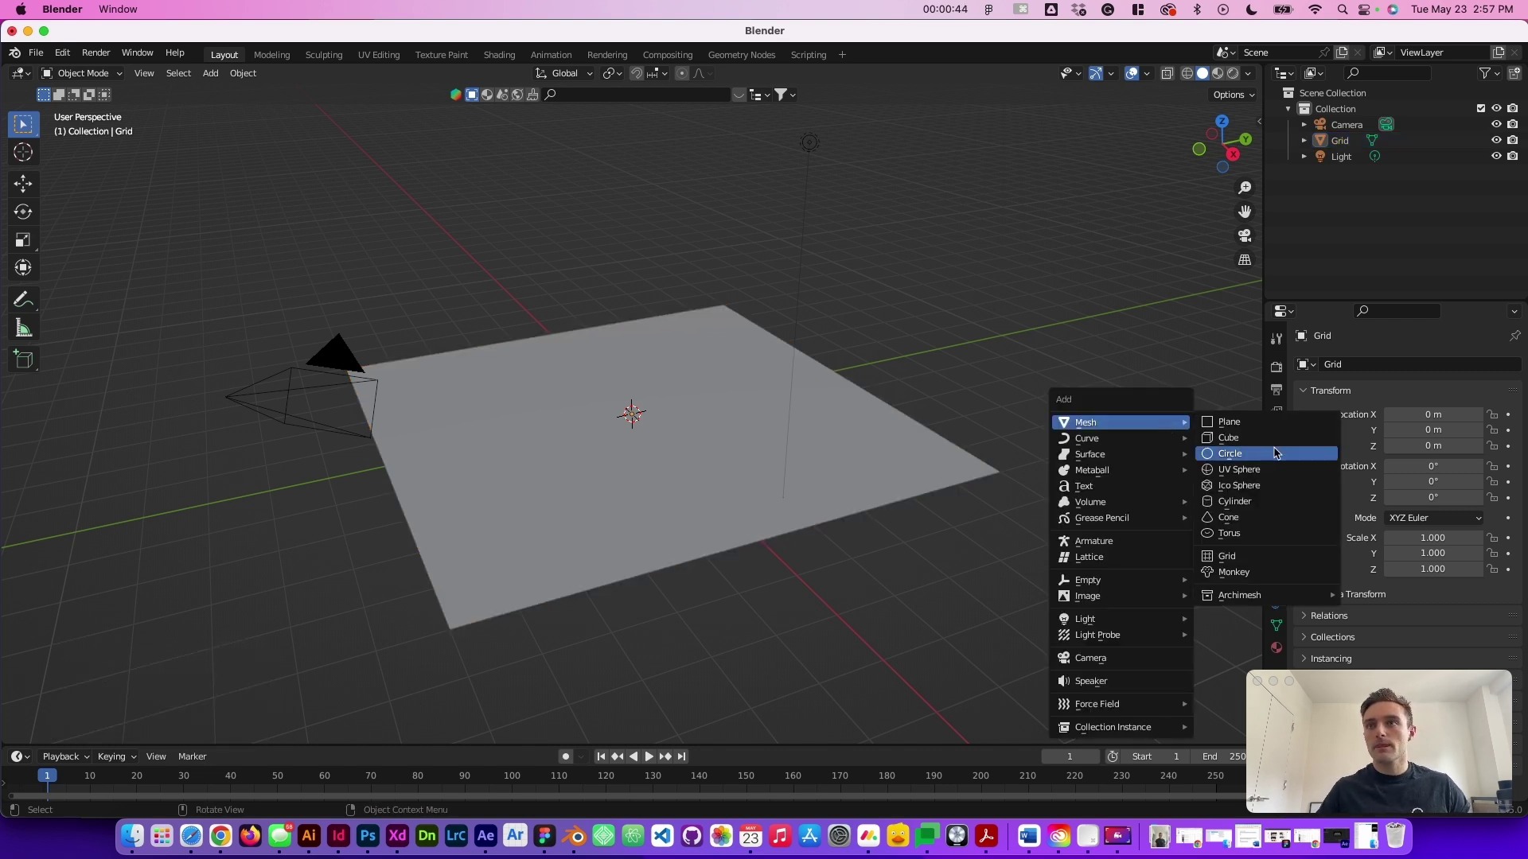
left_click(1237, 469)
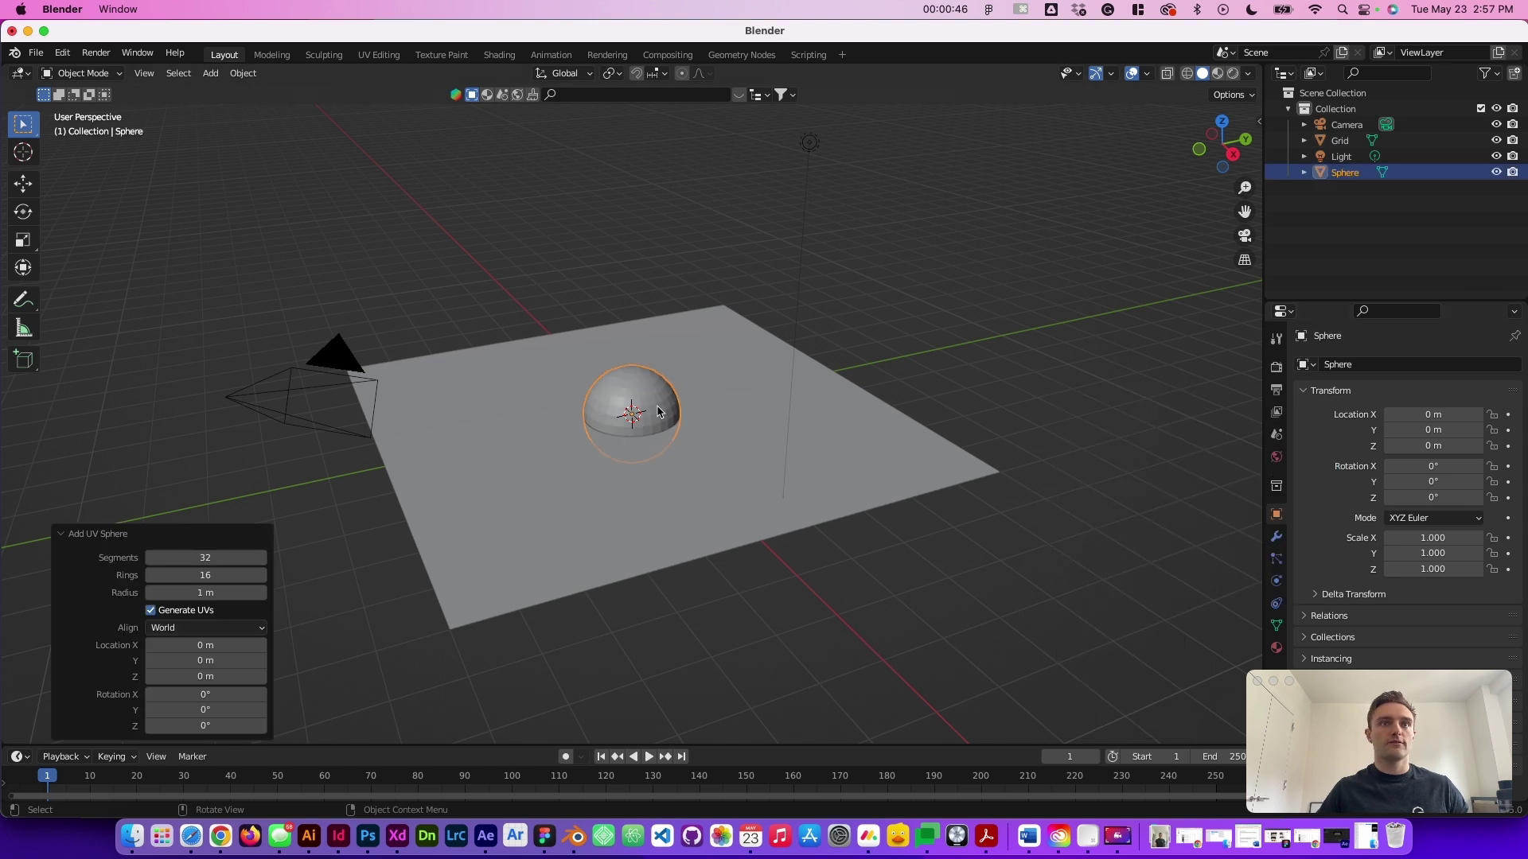
key("s")
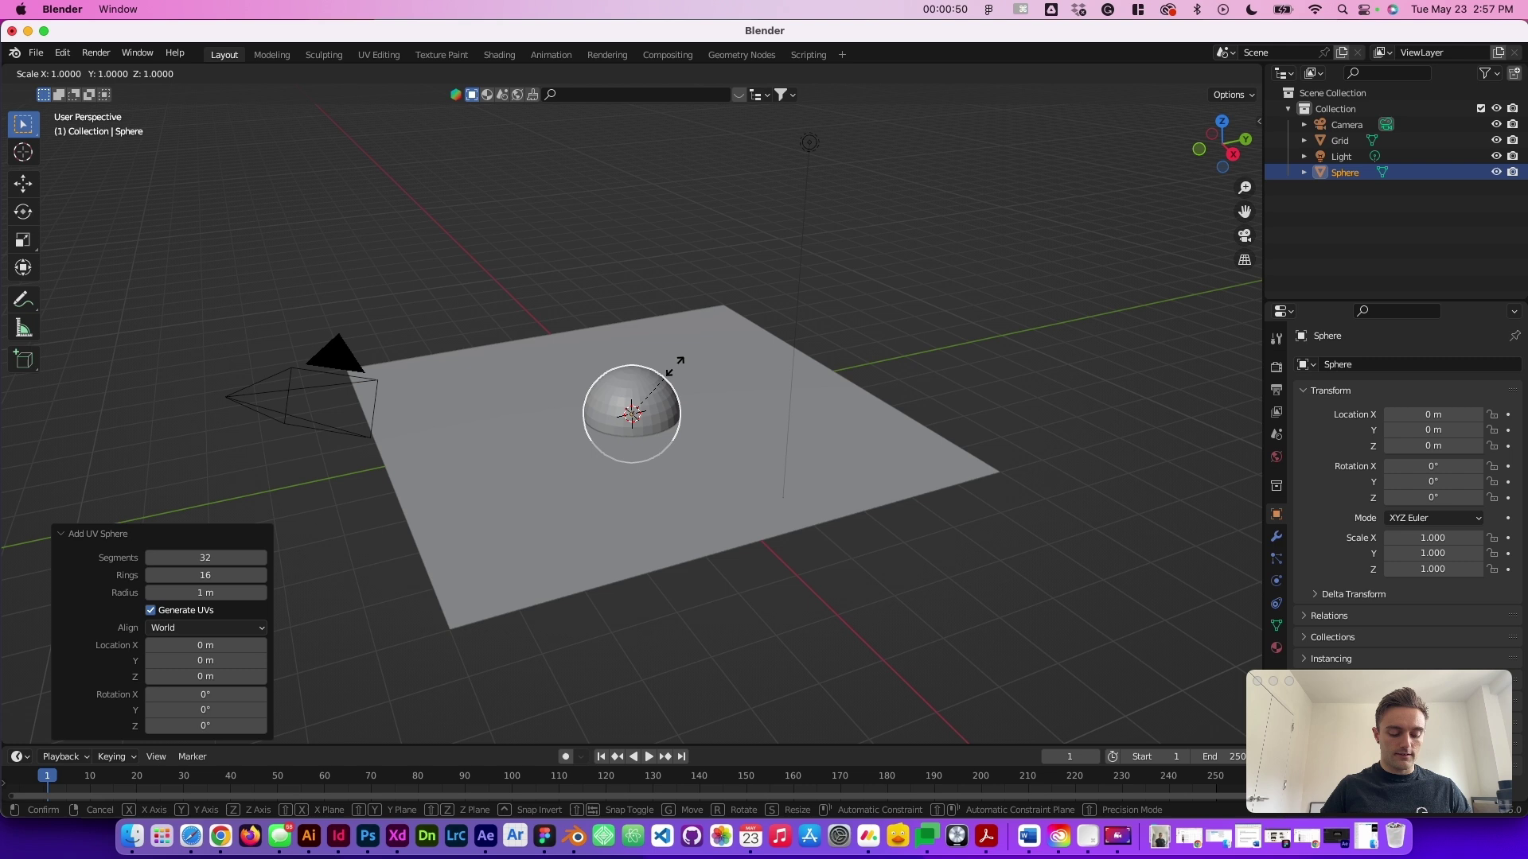
type(".25")
key("Return")
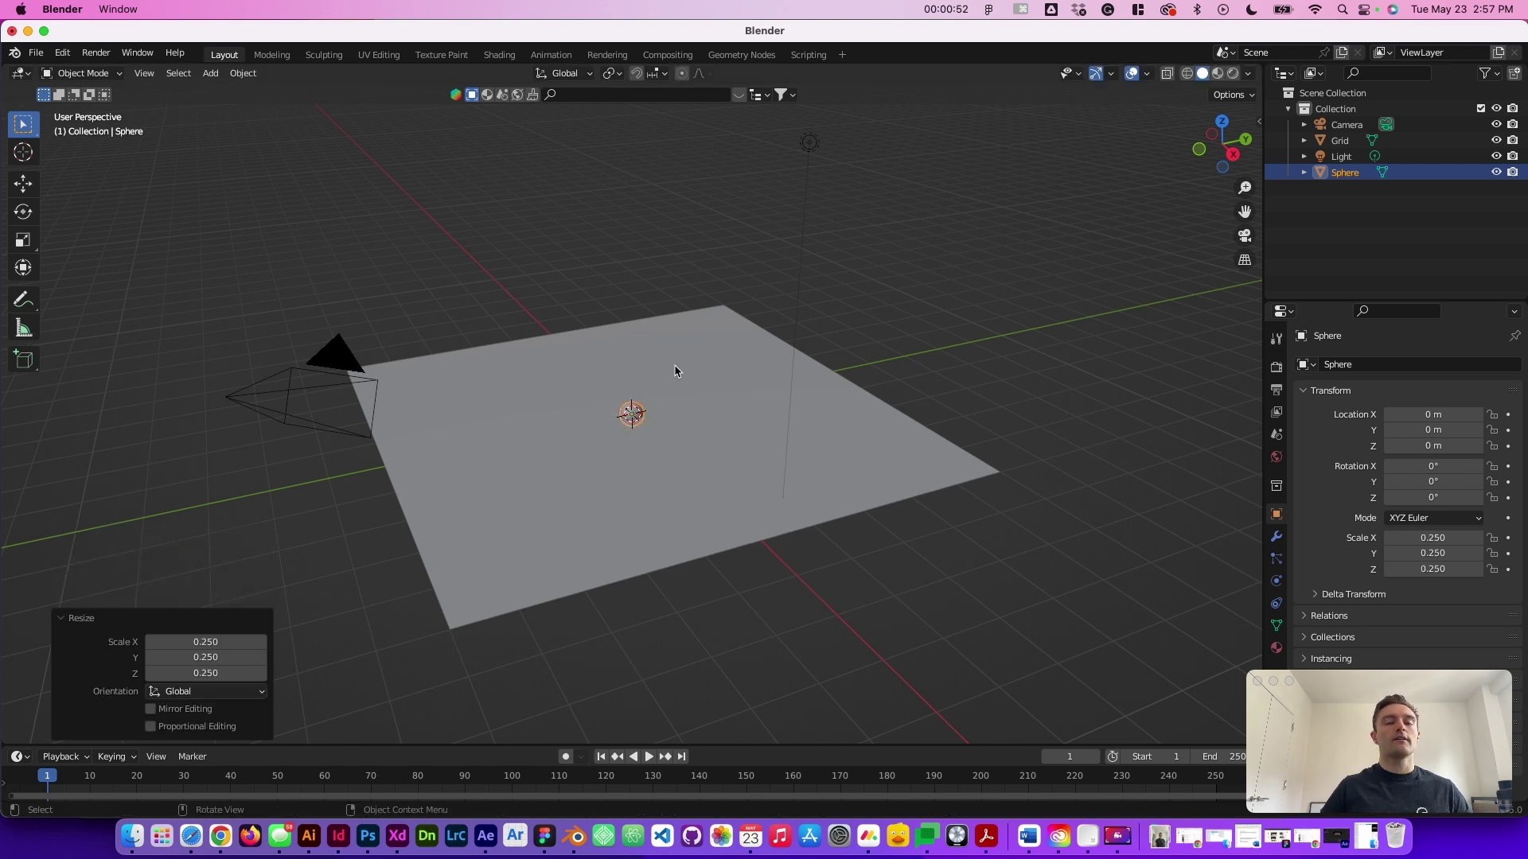
left_click(728, 268)
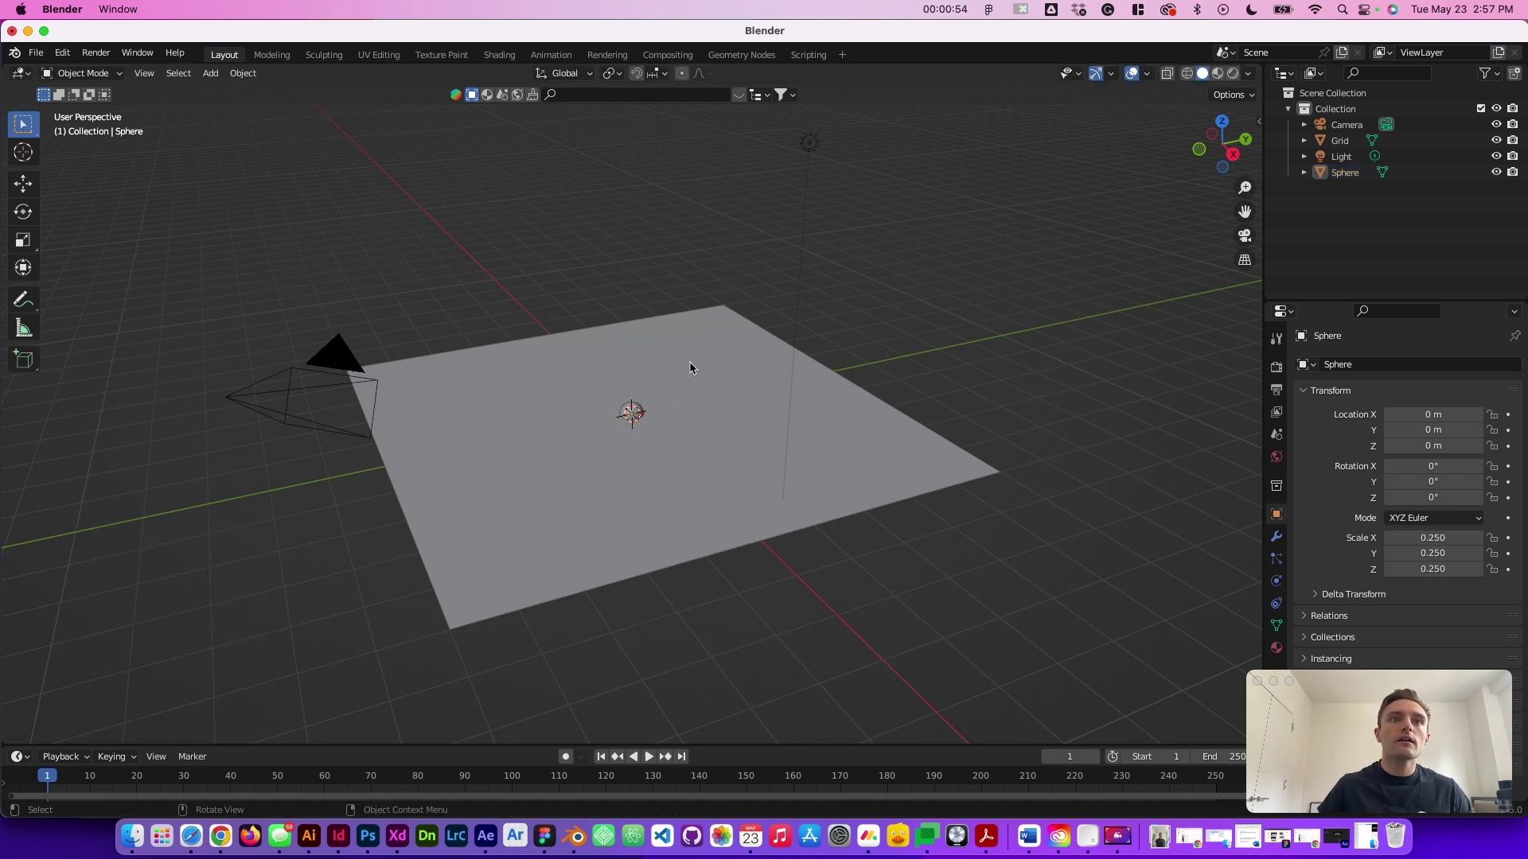
Scale the small sphere down again by a factor of 0.25
left_click(634, 413)
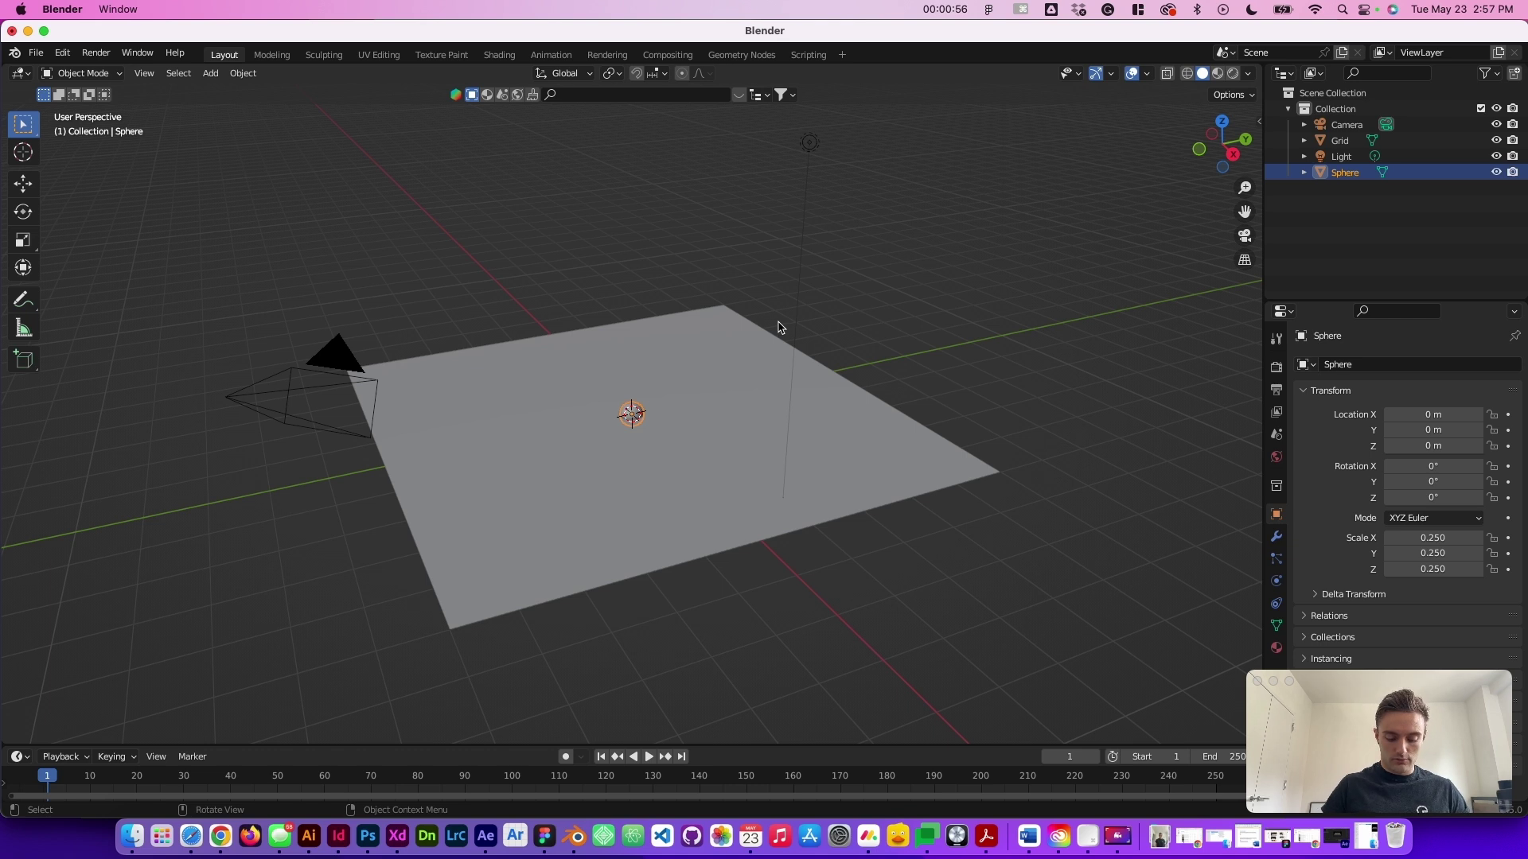
type("s.")
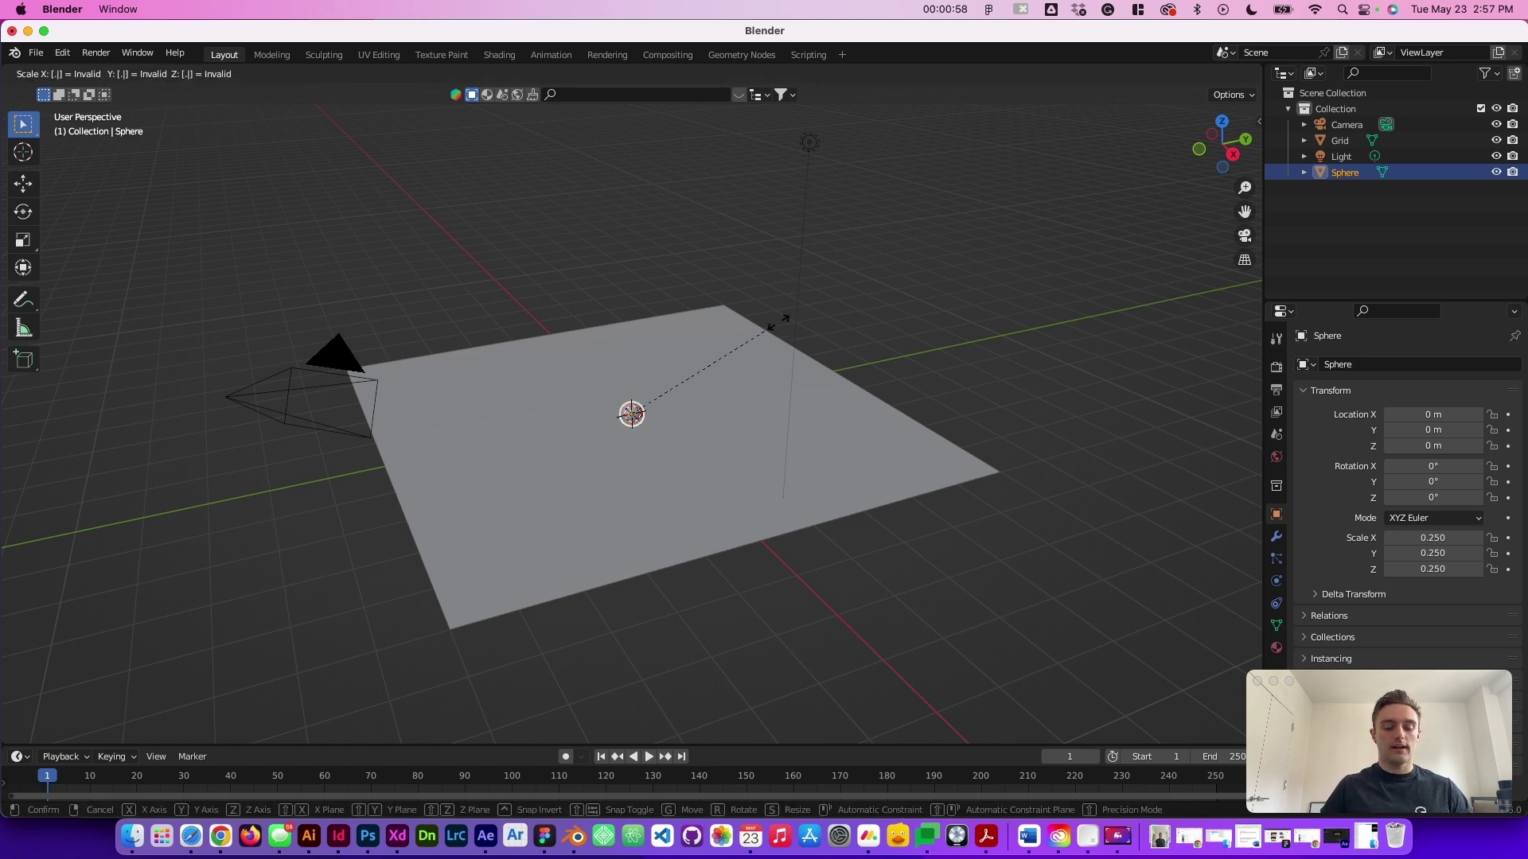
type("25")
key("Return")
left_click(861, 332)
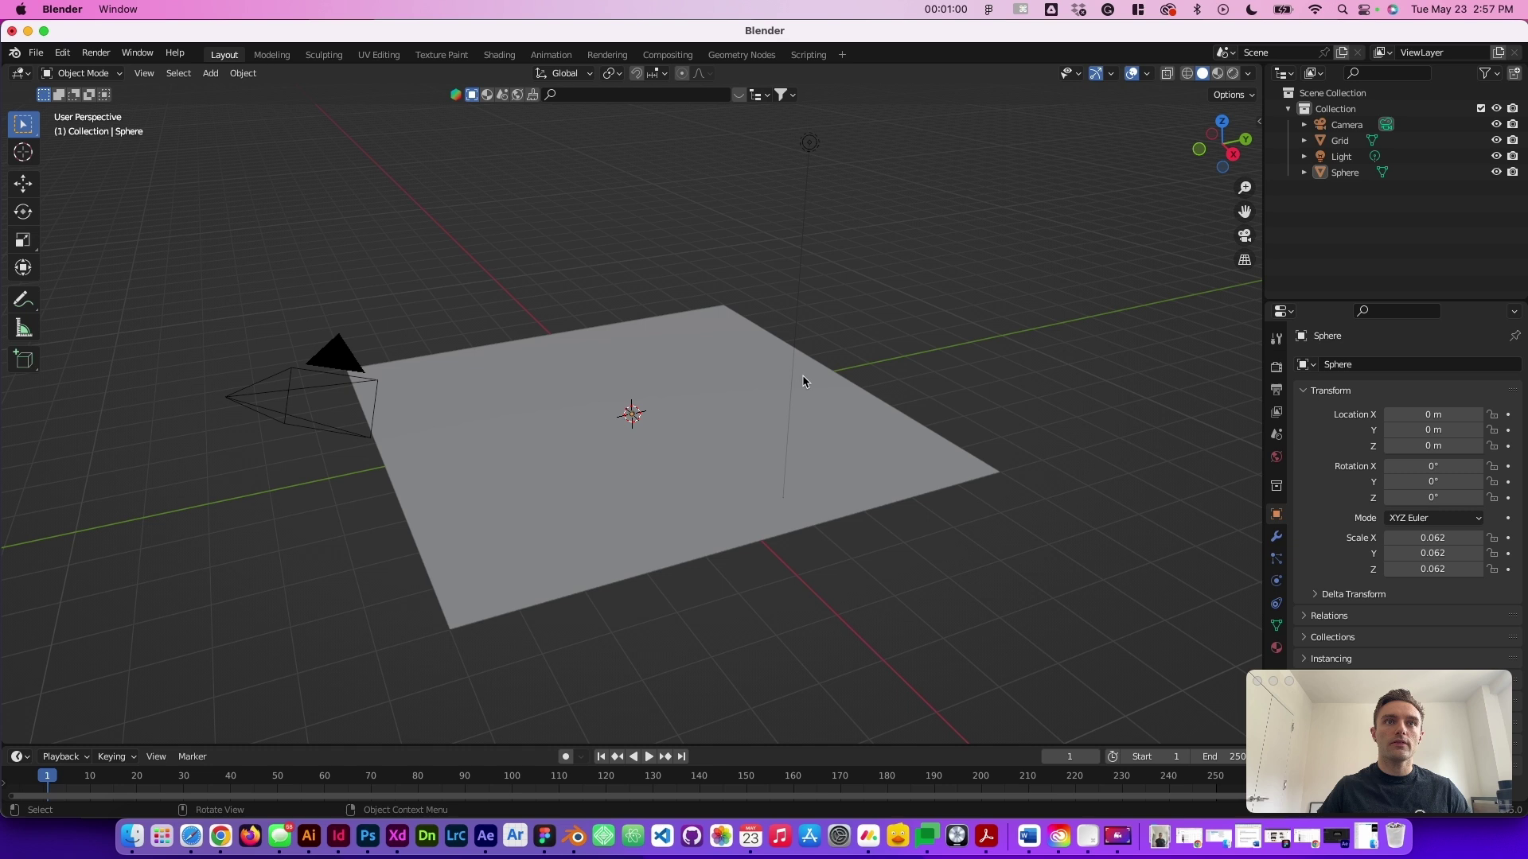
scroll(642, 475, "right", 5)
scroll(642, 475, "up", 4)
scroll(642, 477, "left", 7)
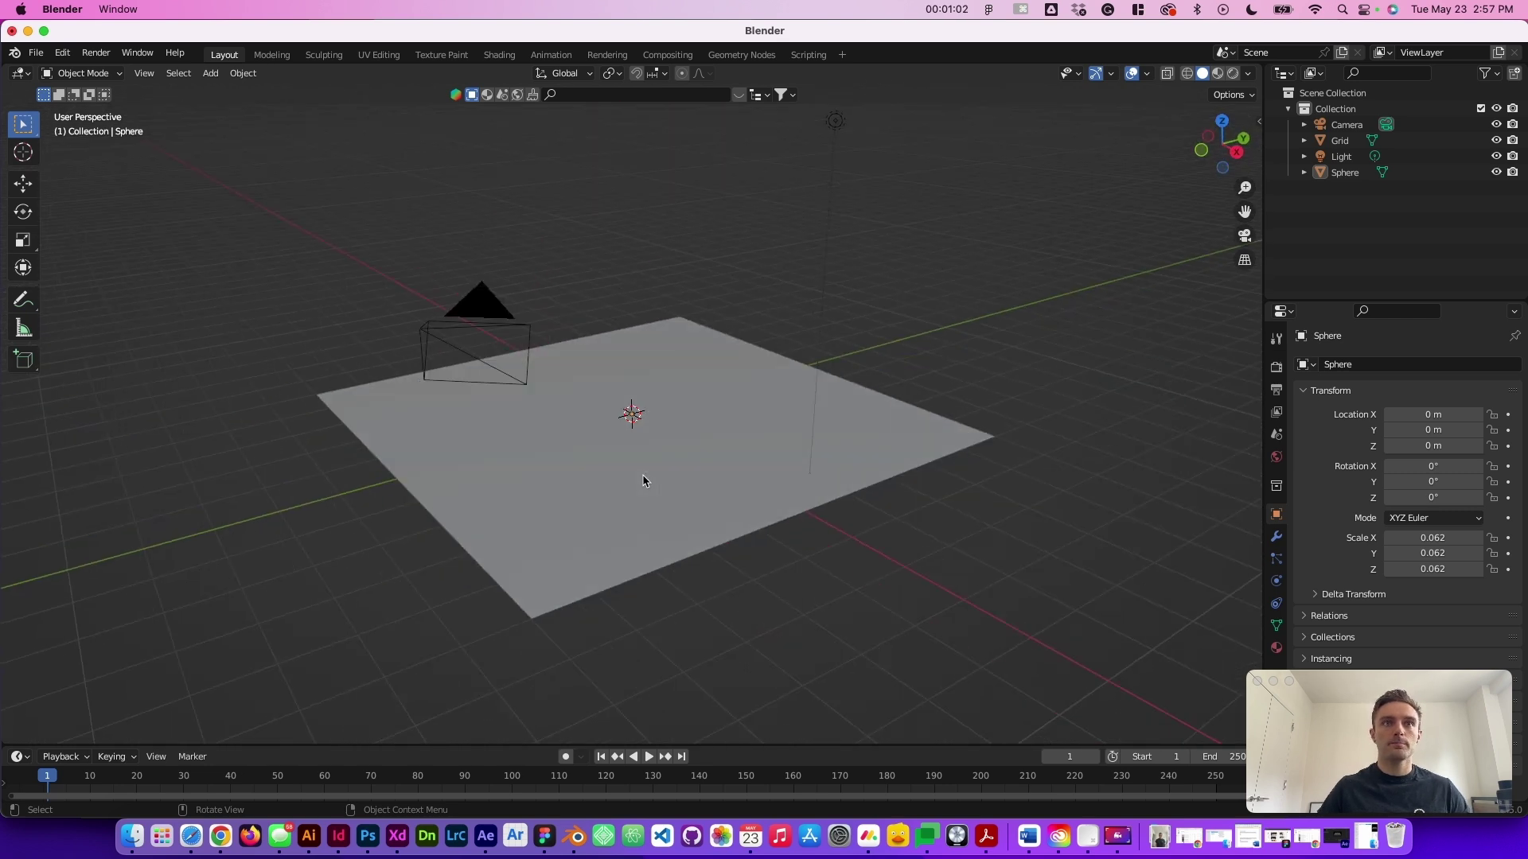
middle_click_drag(642, 480, 740, 436)
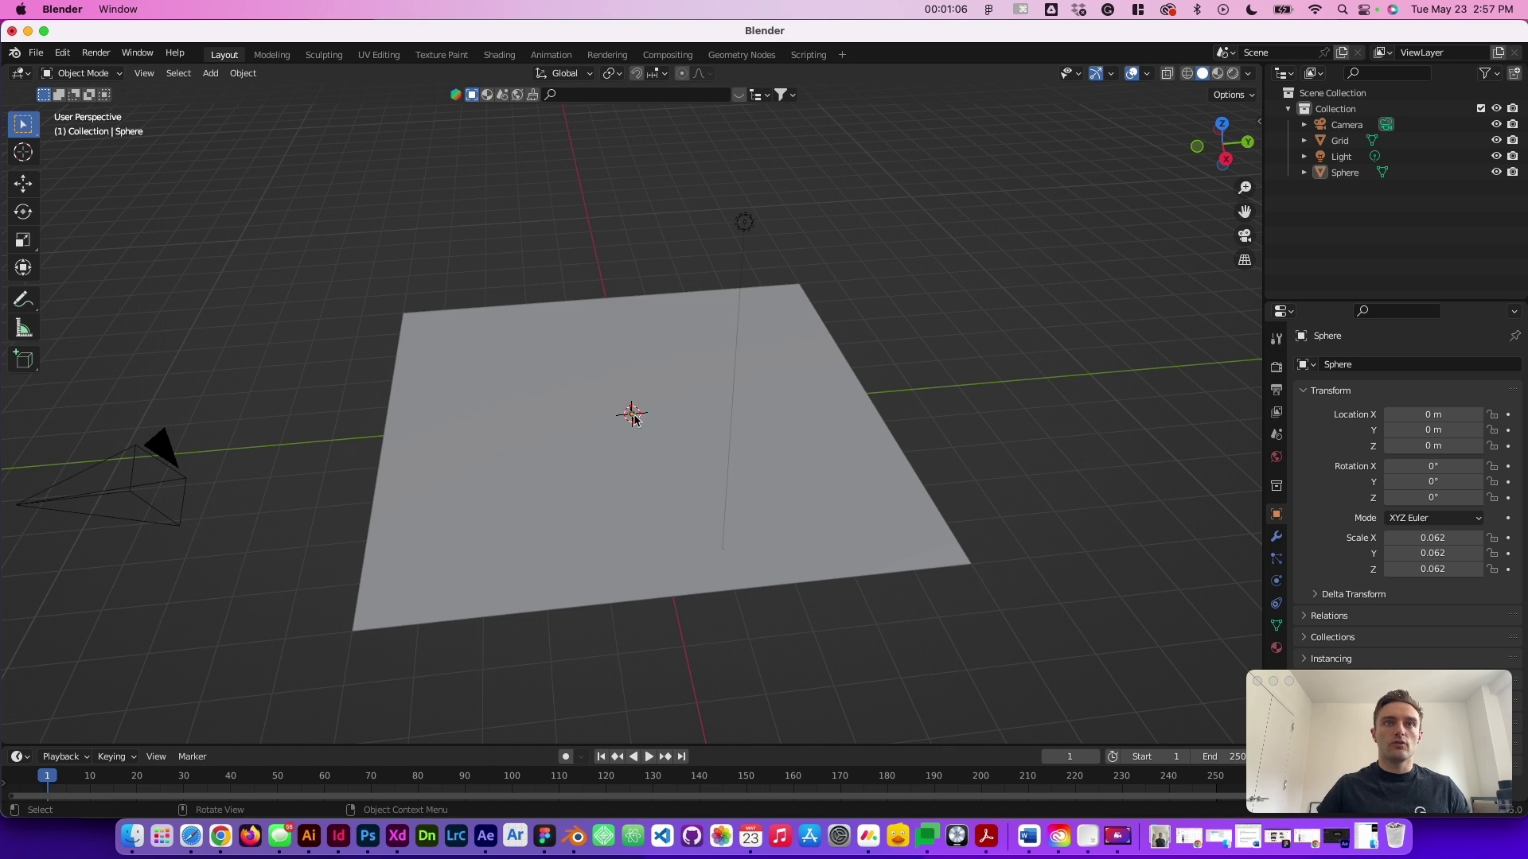
left_click(726, 431)
left_click_drag(324, 342, 880, 448)
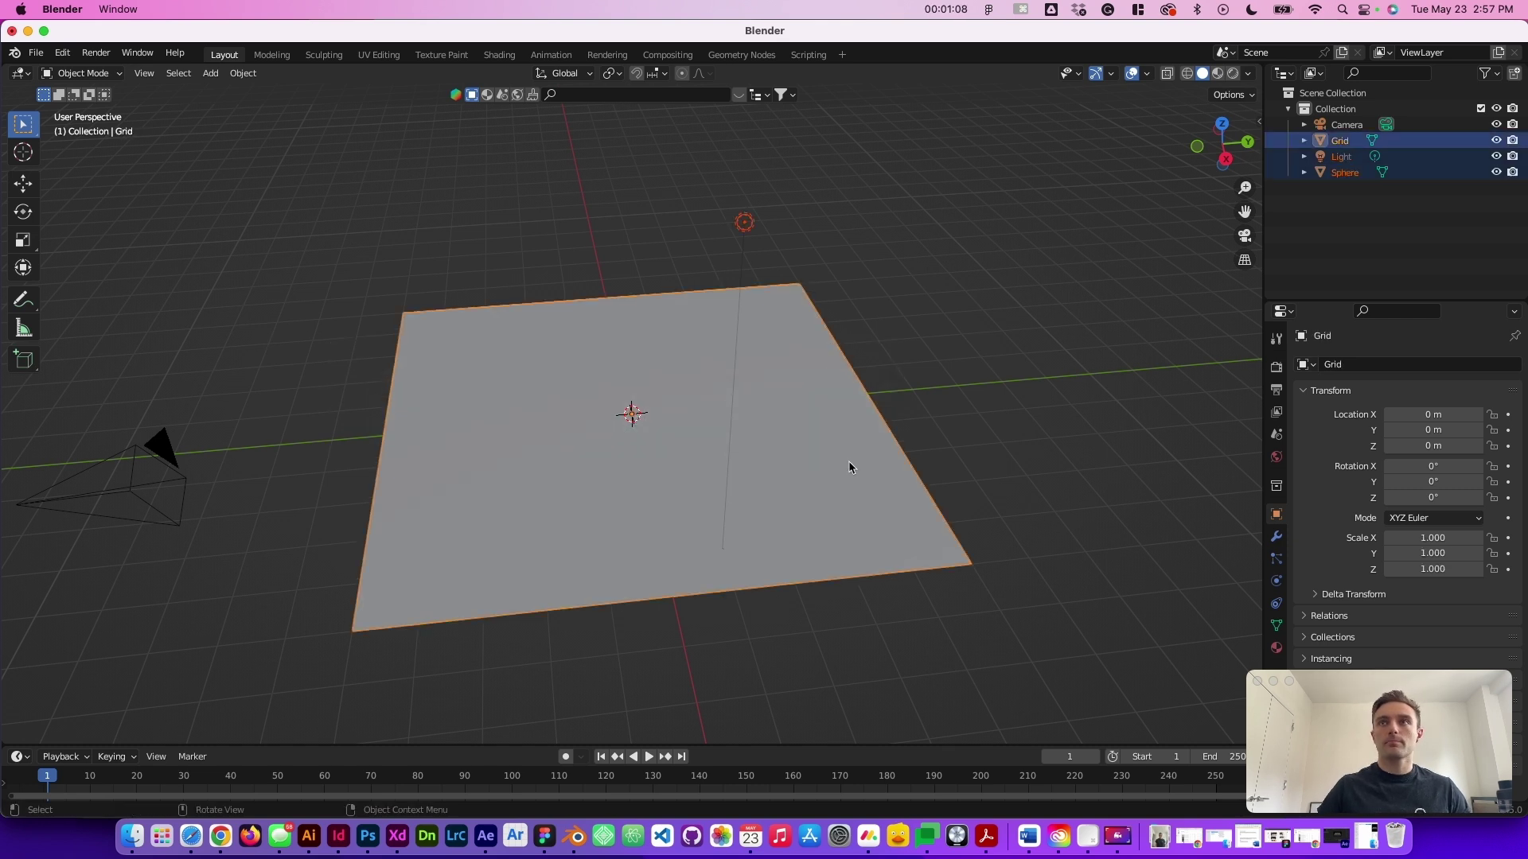
left_click(1340, 158, "ctrl")
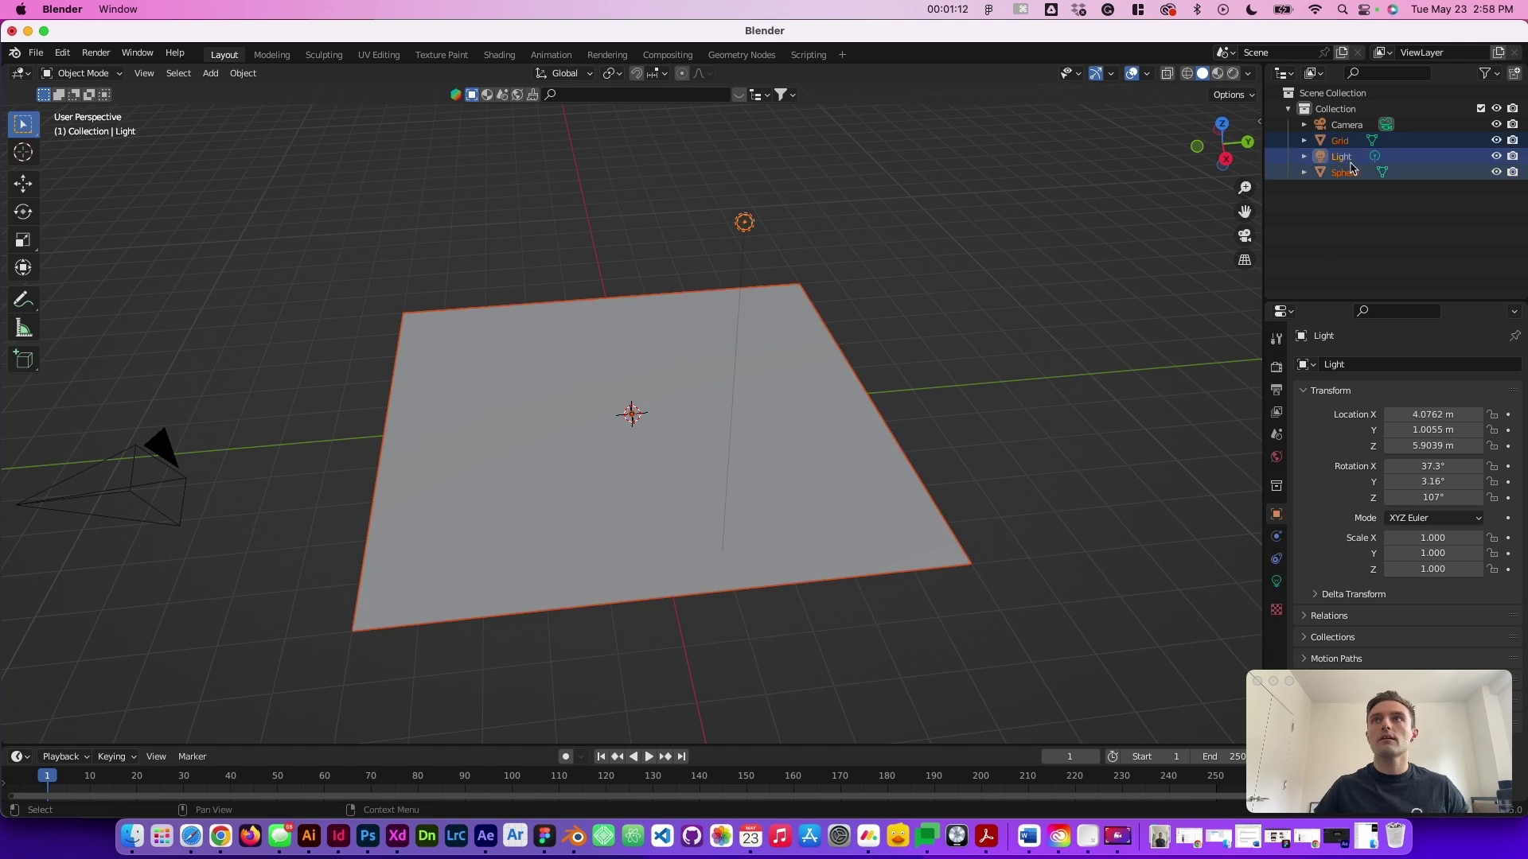
Parent the sphere to the grid as Object and expand the grid's hierarchy to show its children
left_click(1354, 172)
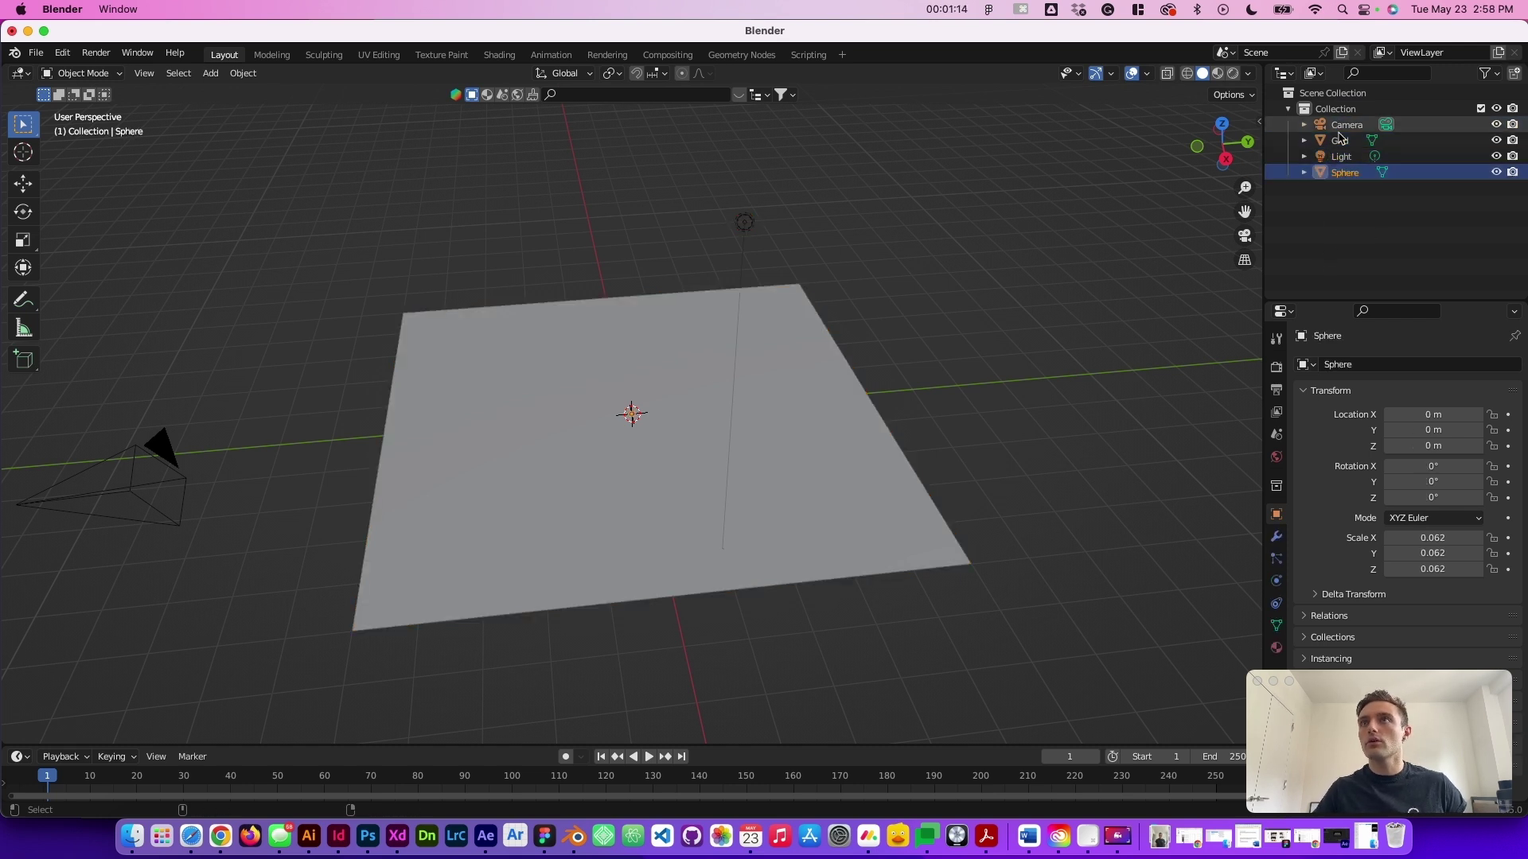
left_click(1343, 141, "ctrl")
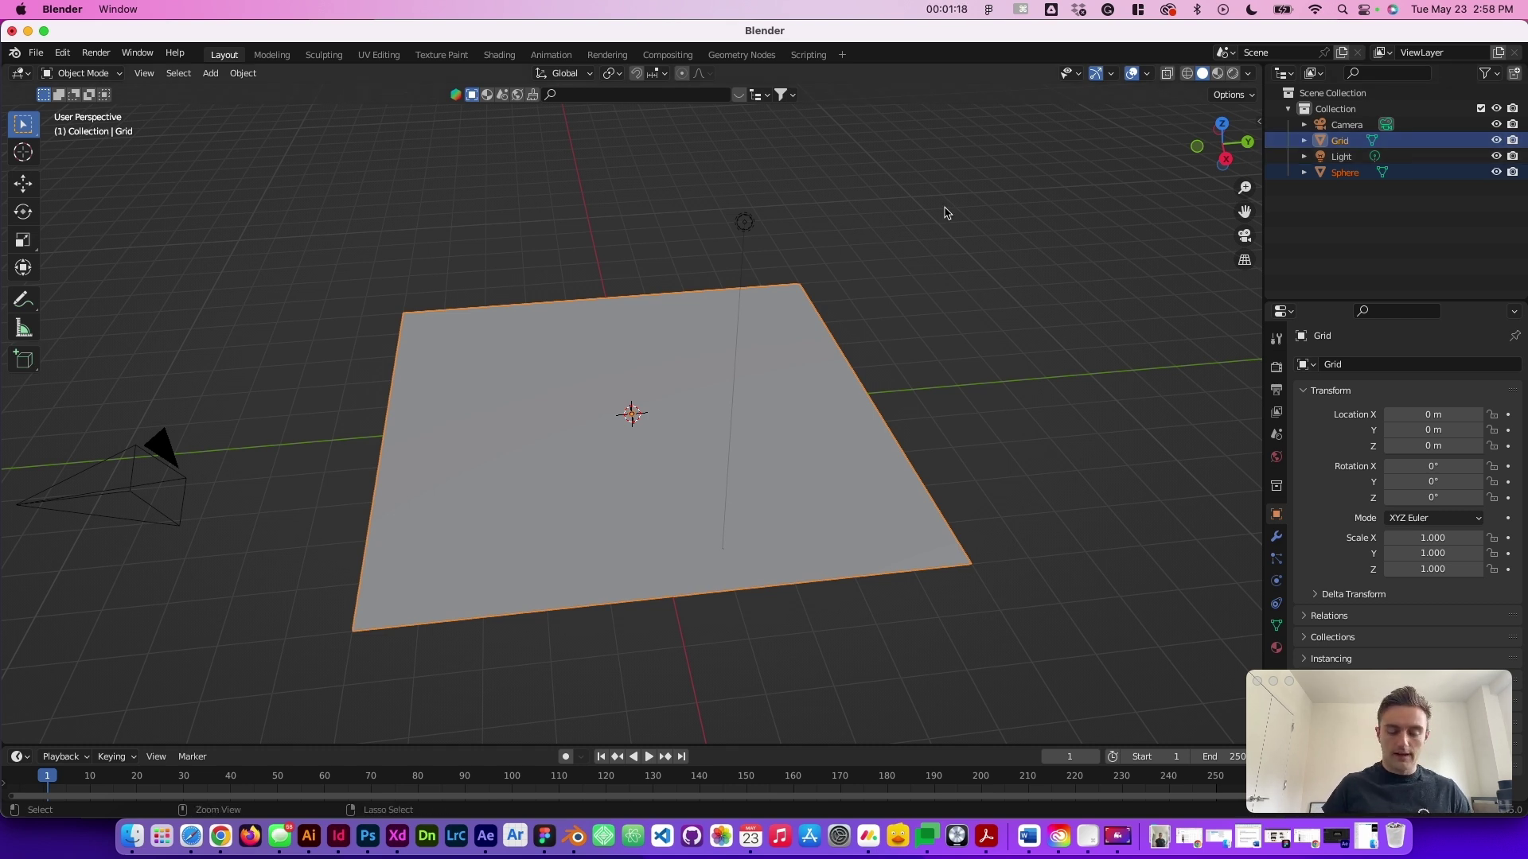
key("ctrl+p")
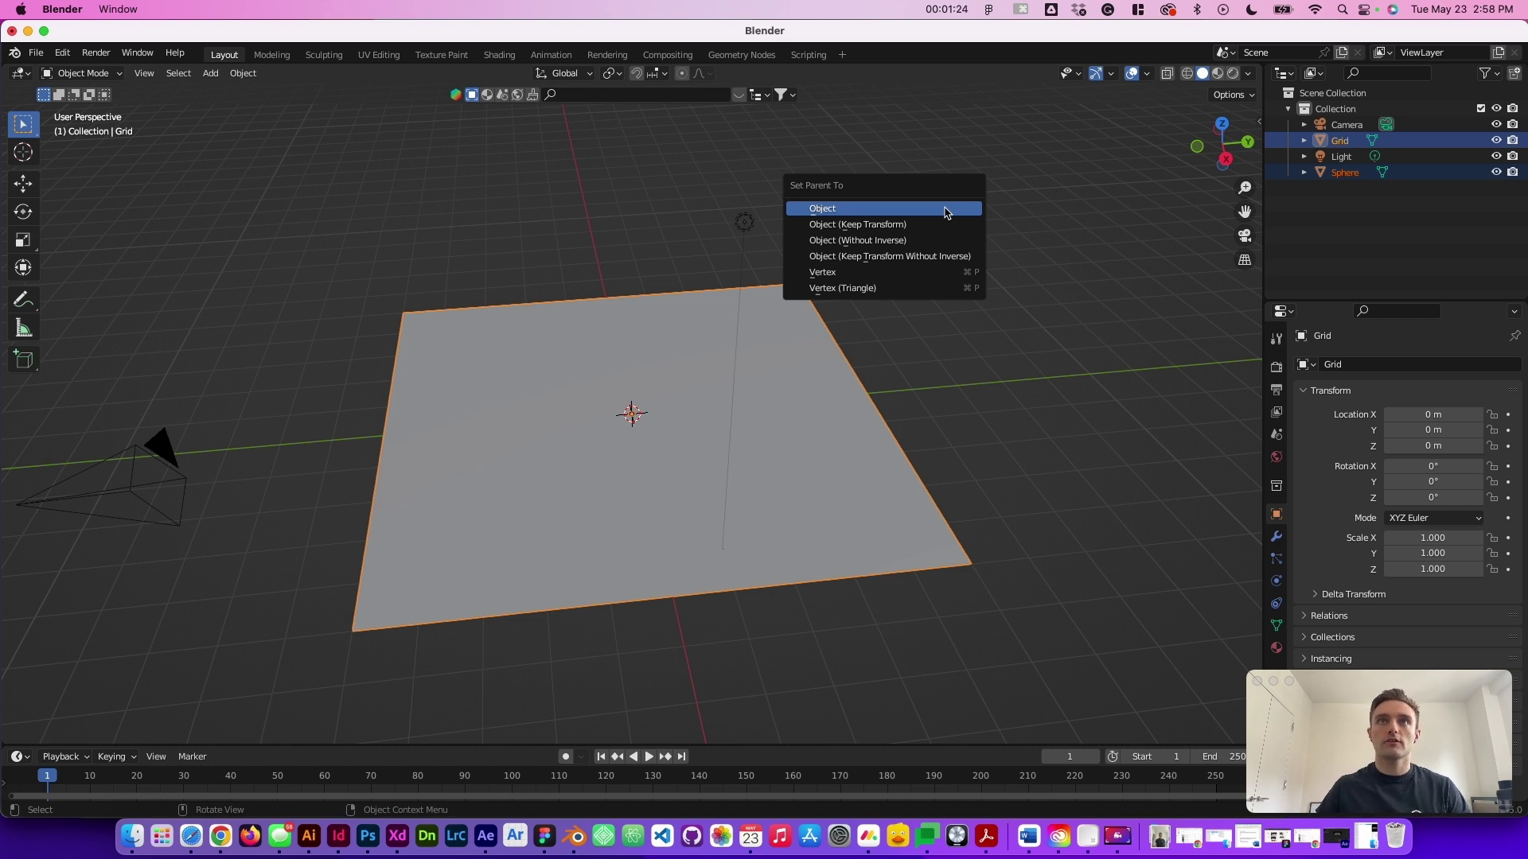
left_click(945, 213)
left_click(1304, 143)
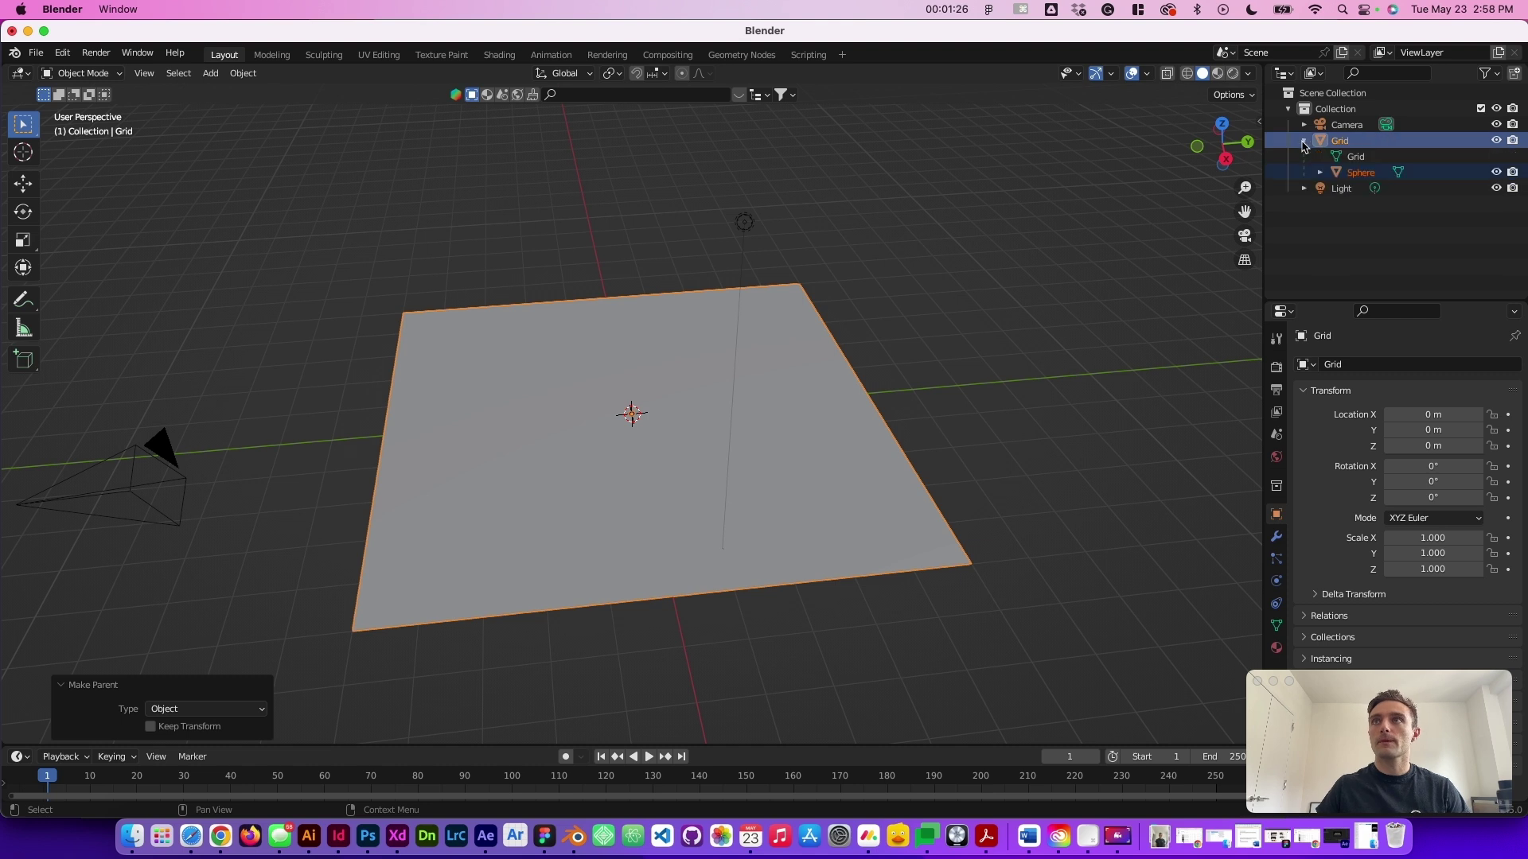
Set the grid's instancing to Vertices so the sphere repeats at each grid vertex
left_click(1391, 158)
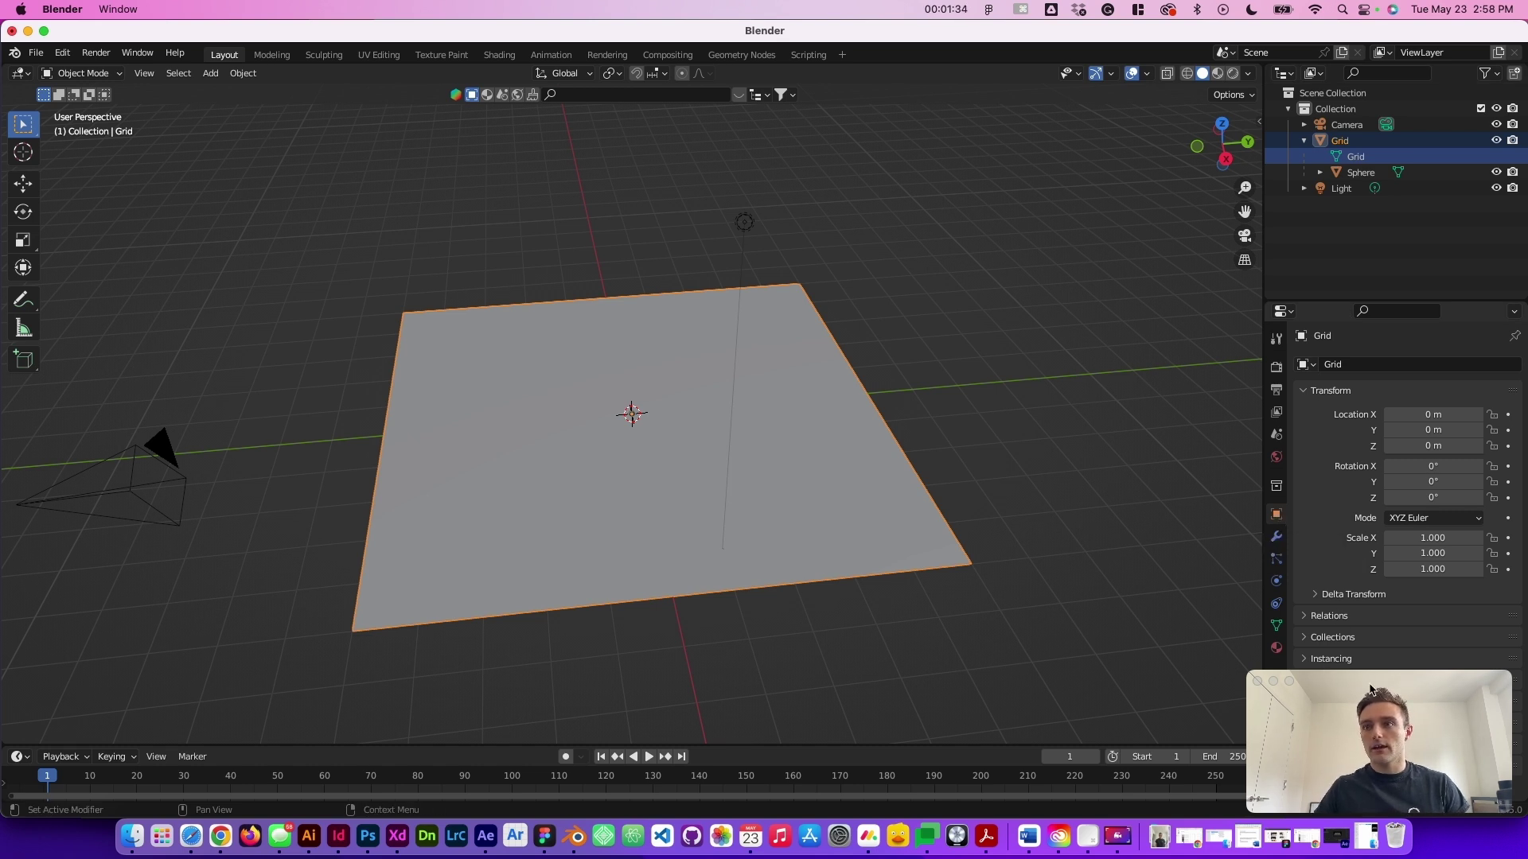
left_click(1305, 660)
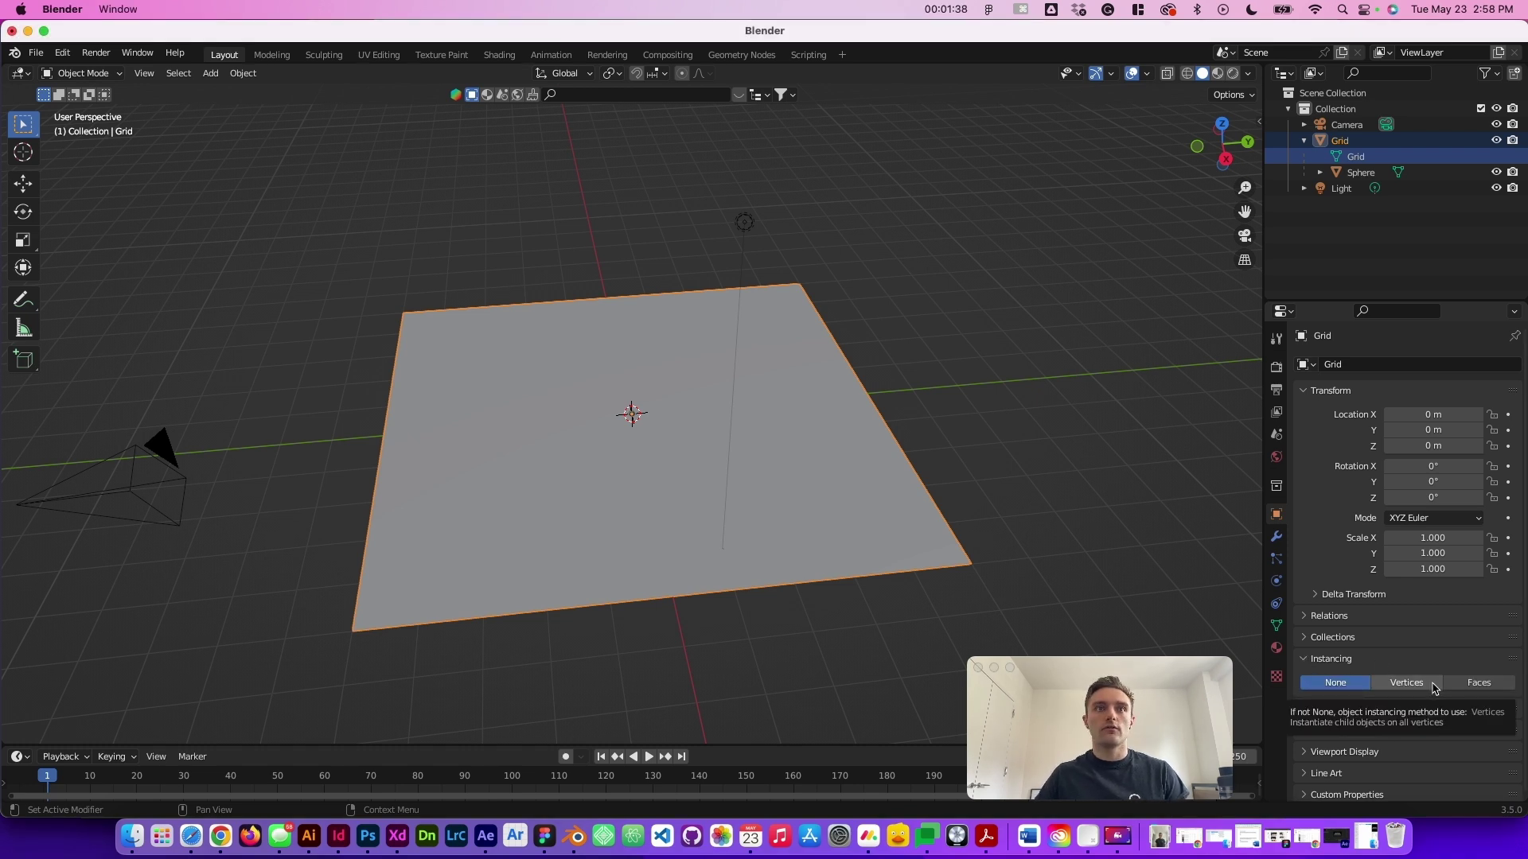
left_click(1406, 682)
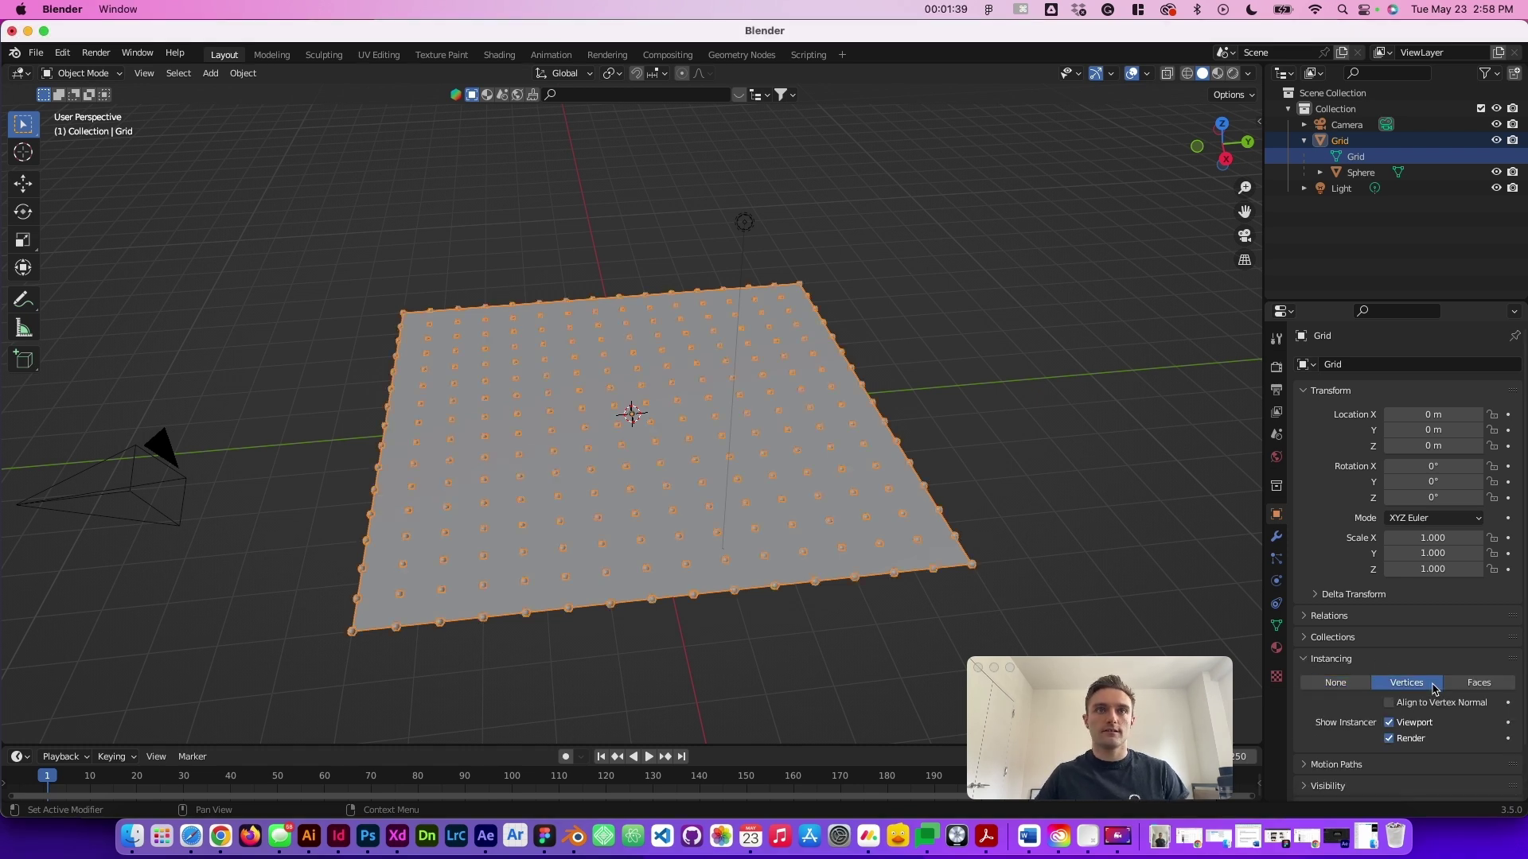
left_click(1058, 343)
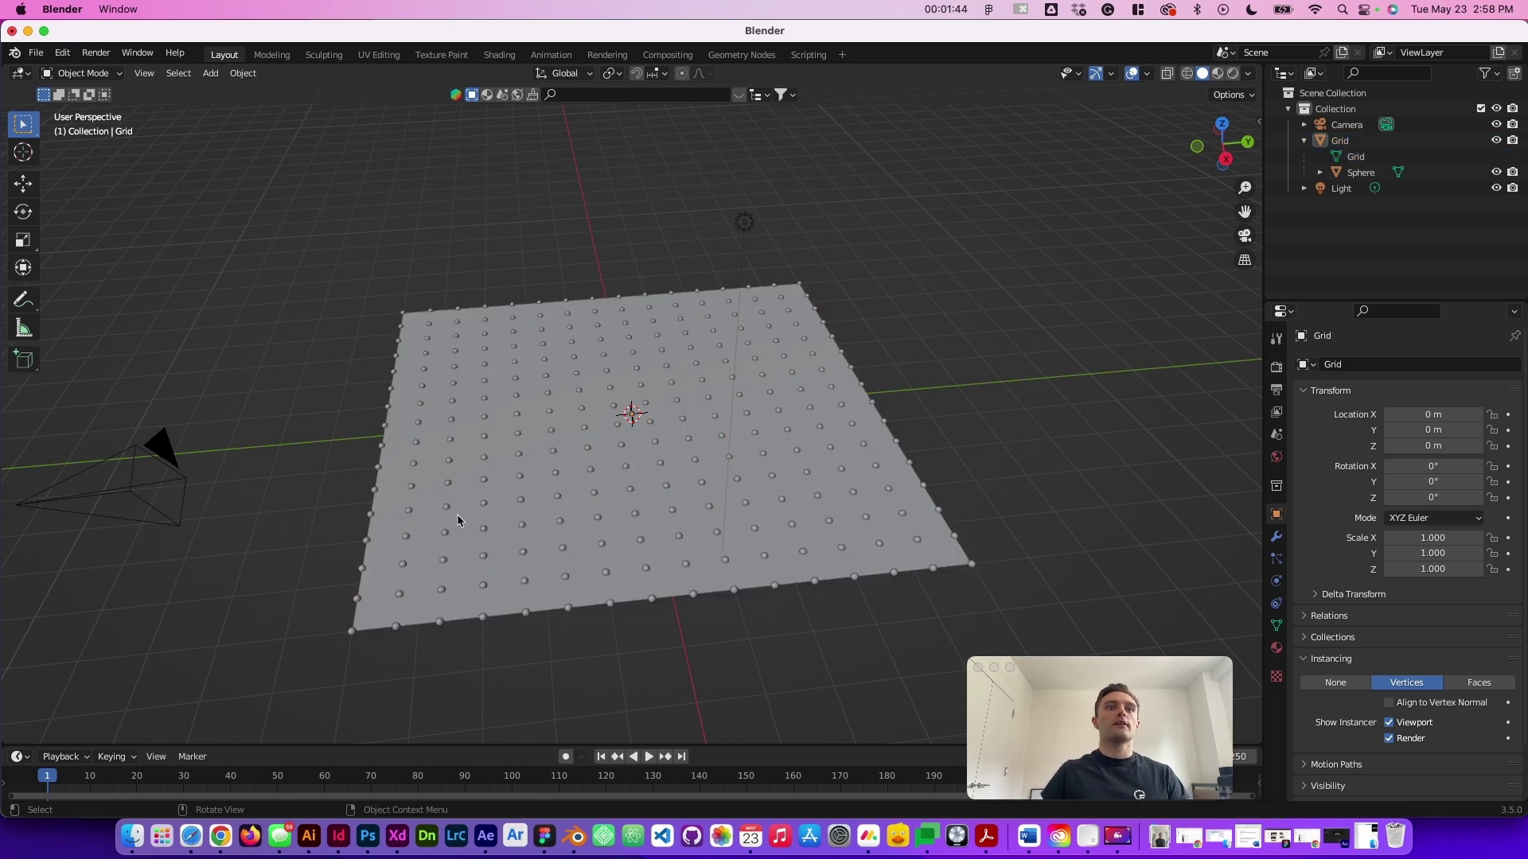
Deselect the grid and switch the viewport shading to Rendered to preview the instanced spheres
left_click(777, 358)
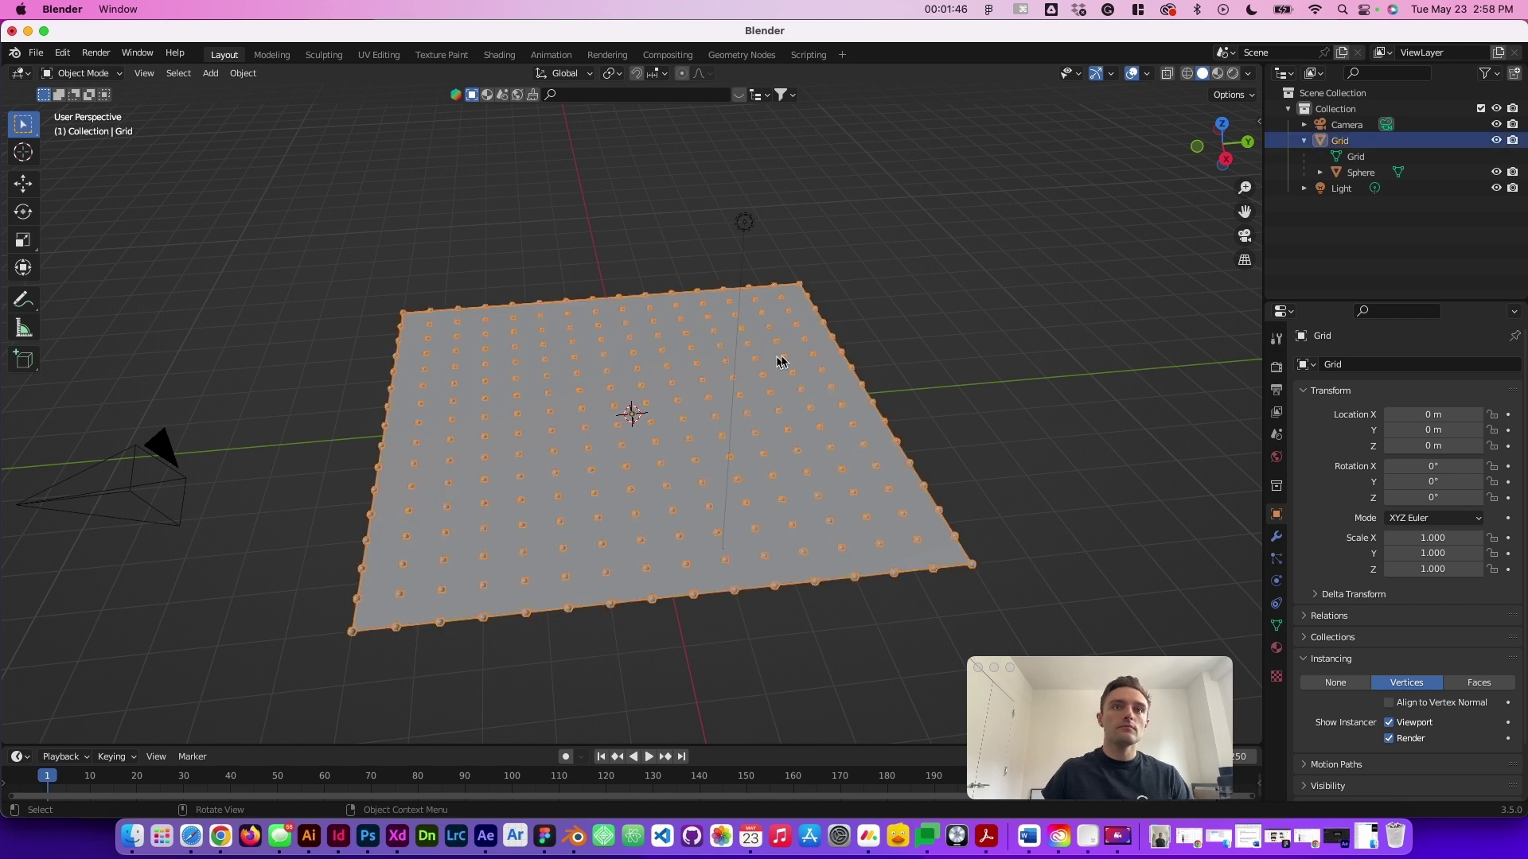
left_click(984, 320)
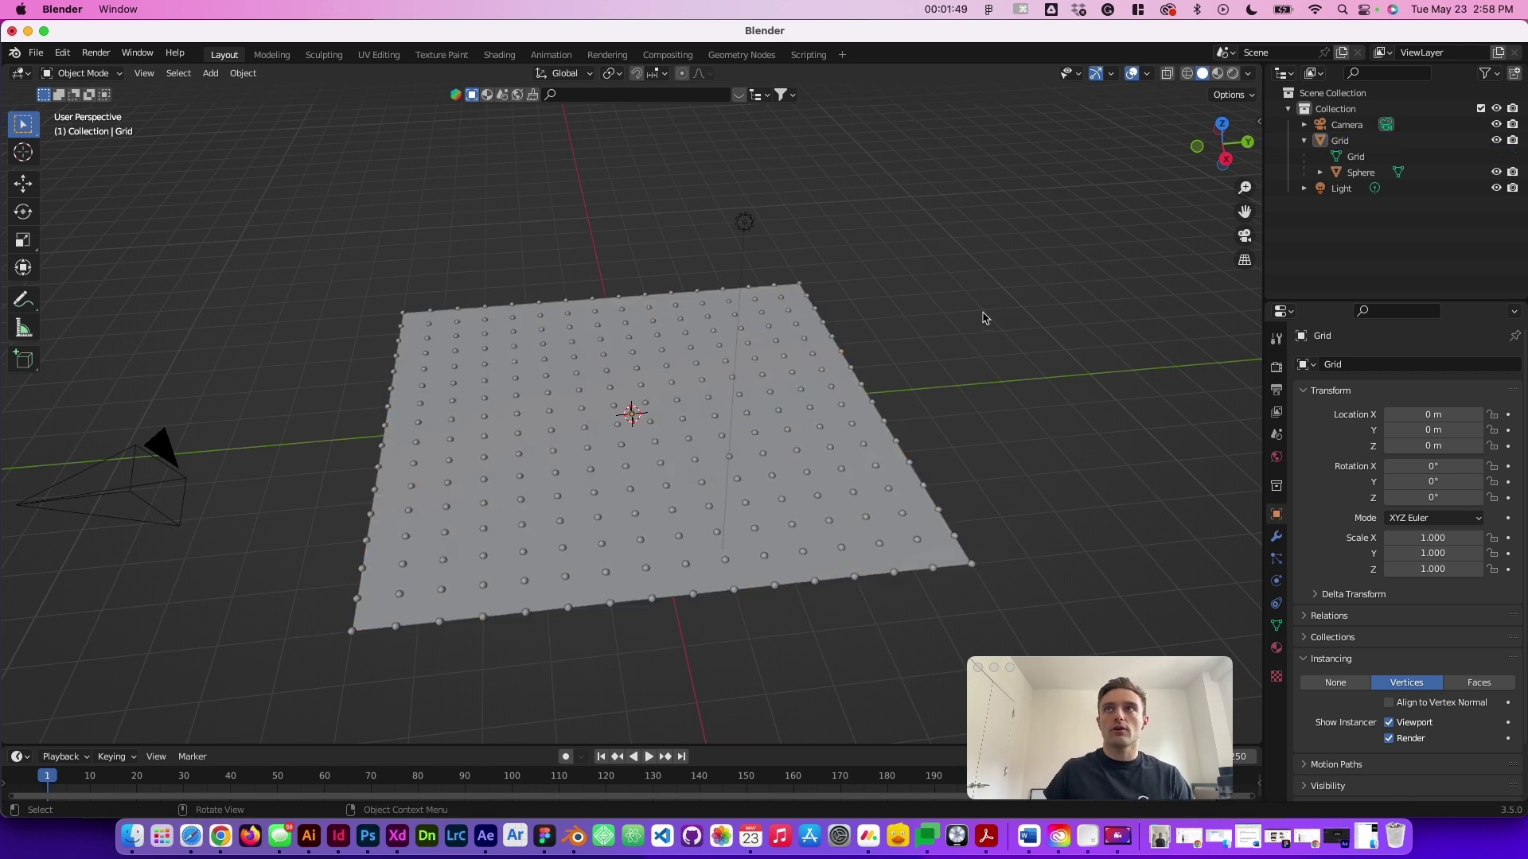
left_click(1234, 74)
middle_click_drag(876, 334, 1058, 334)
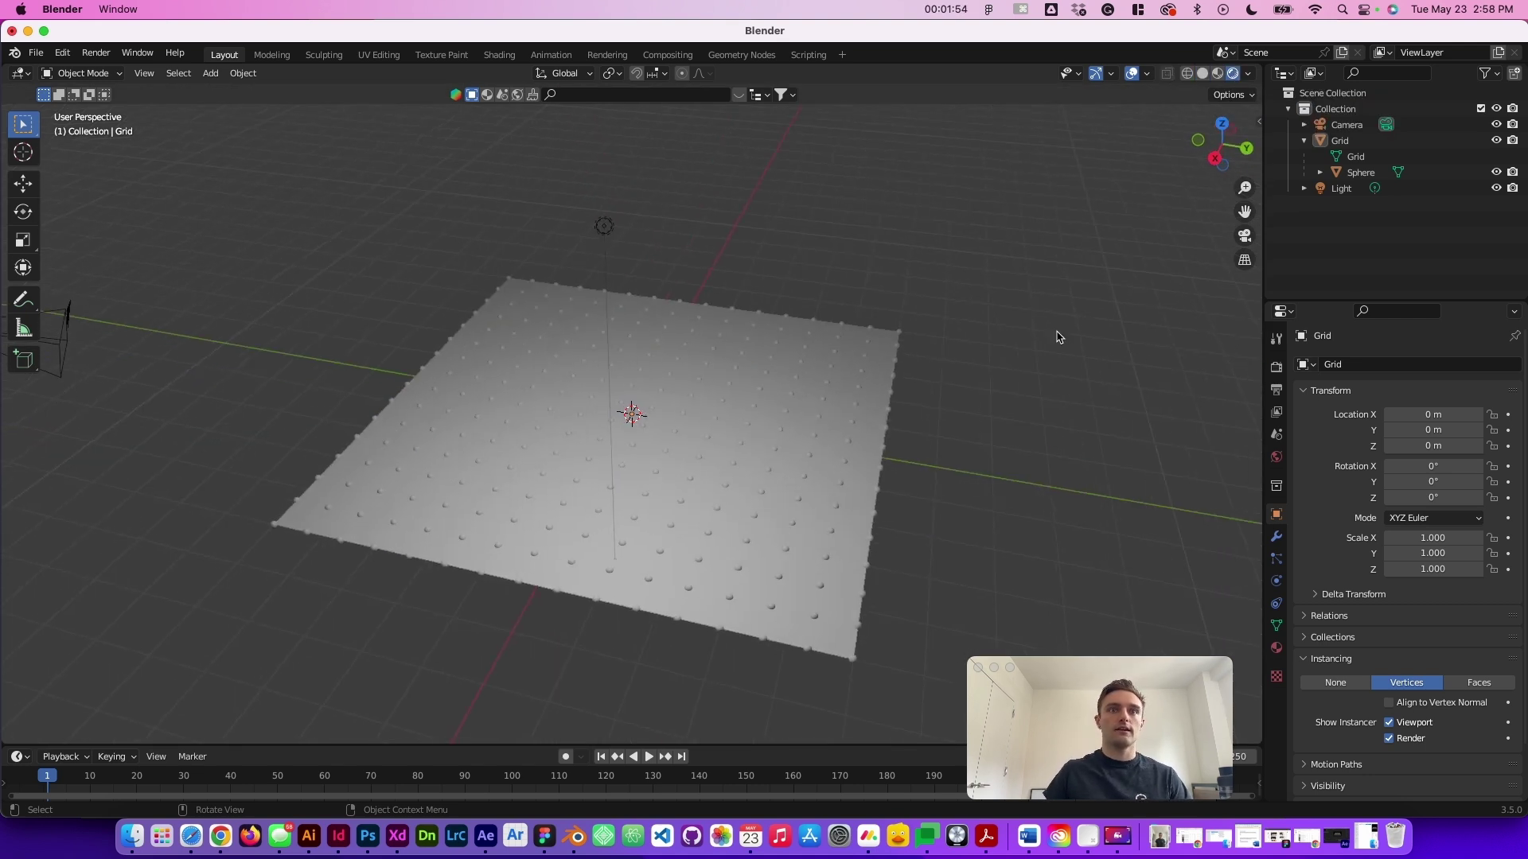
Create a new material for the grid and set its Alpha to 0
left_click(852, 490)
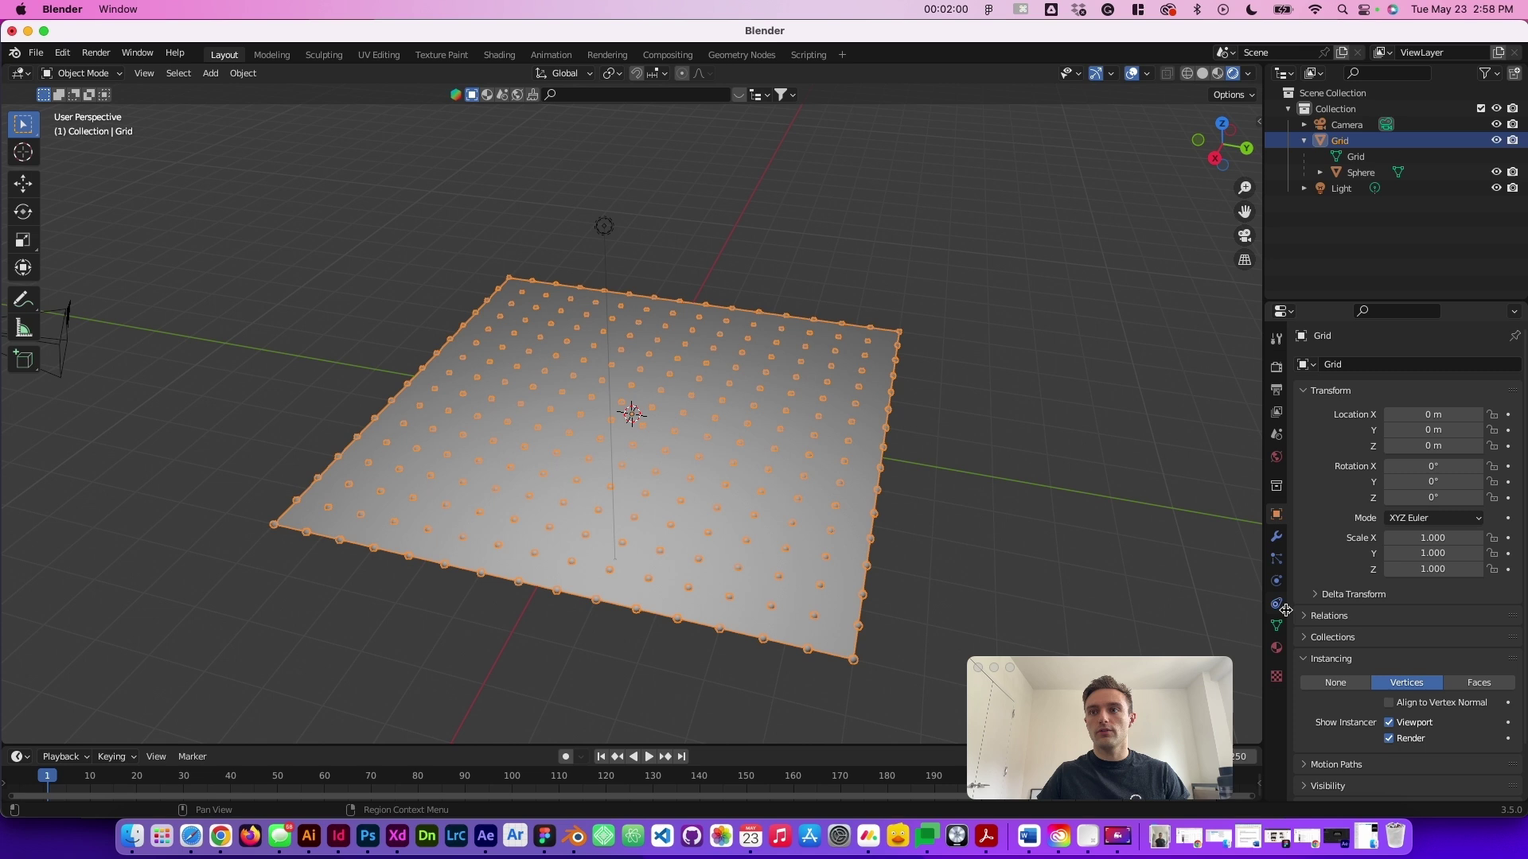
left_click(1275, 648)
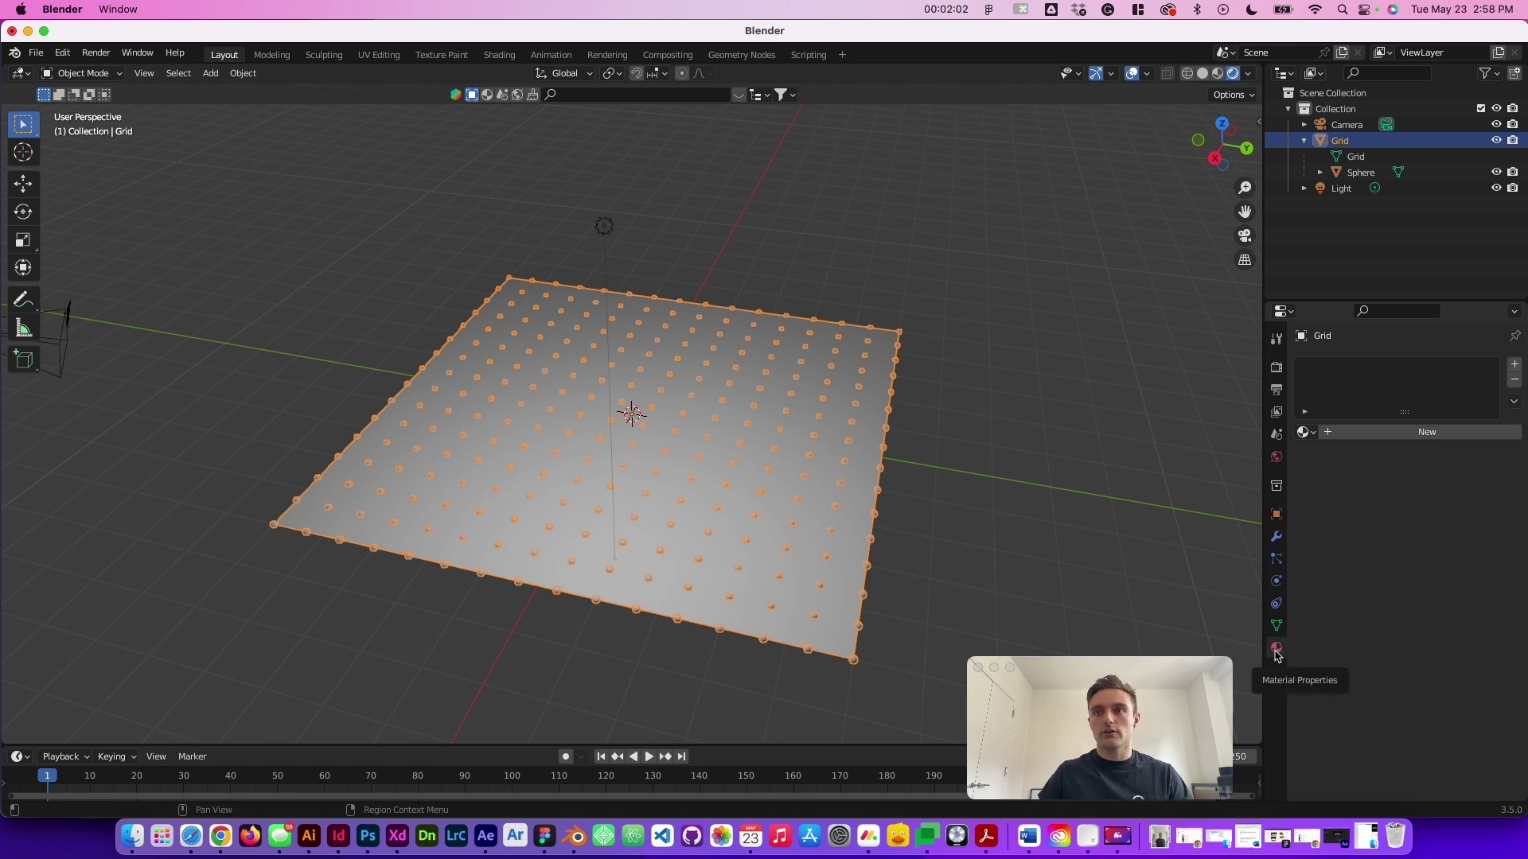
left_click(1392, 431)
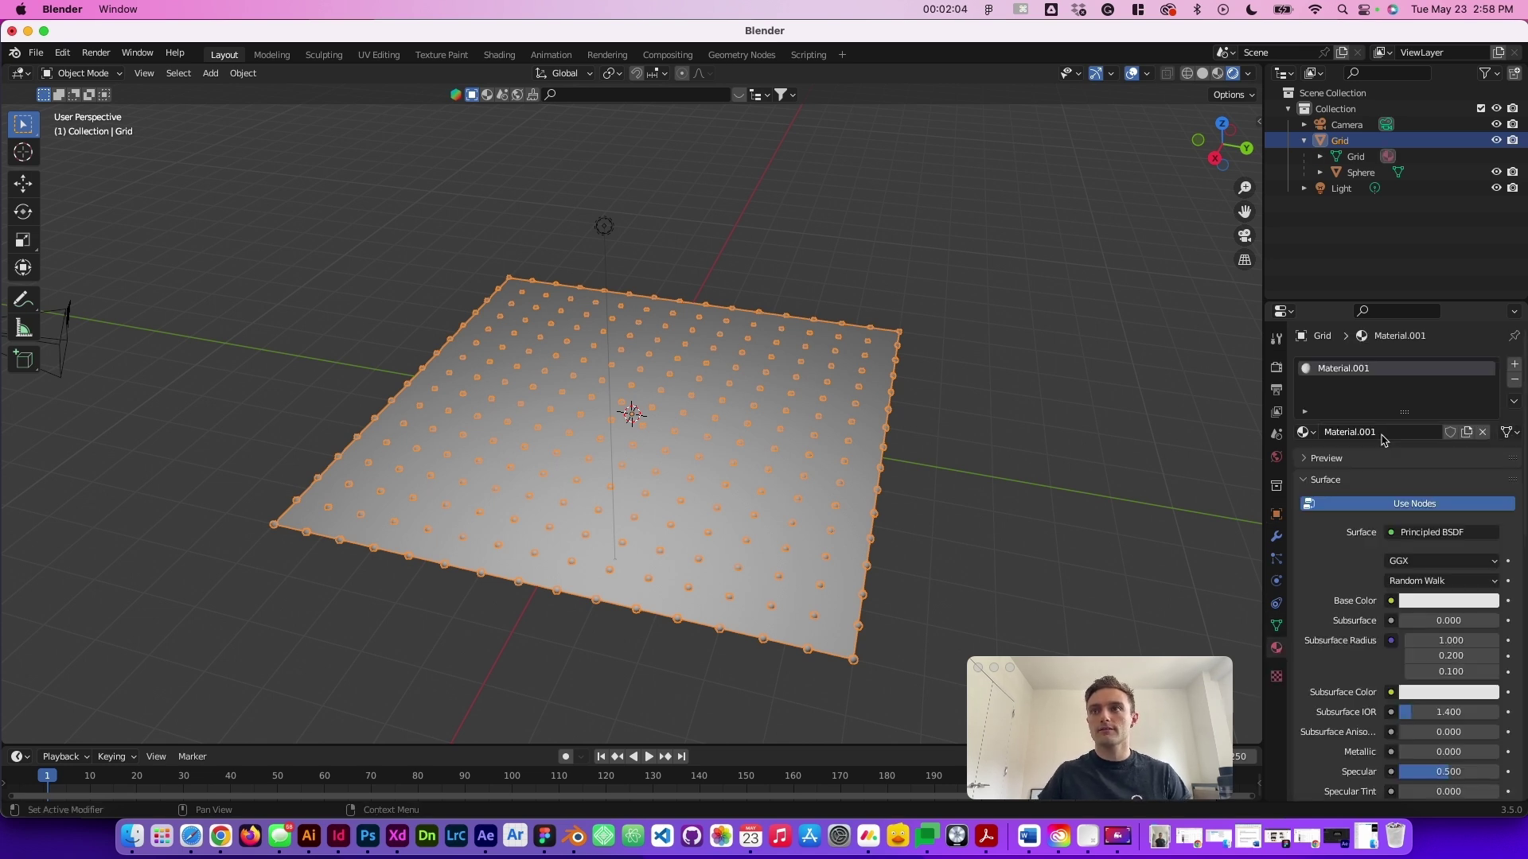
scroll(1432, 509, "down", 15)
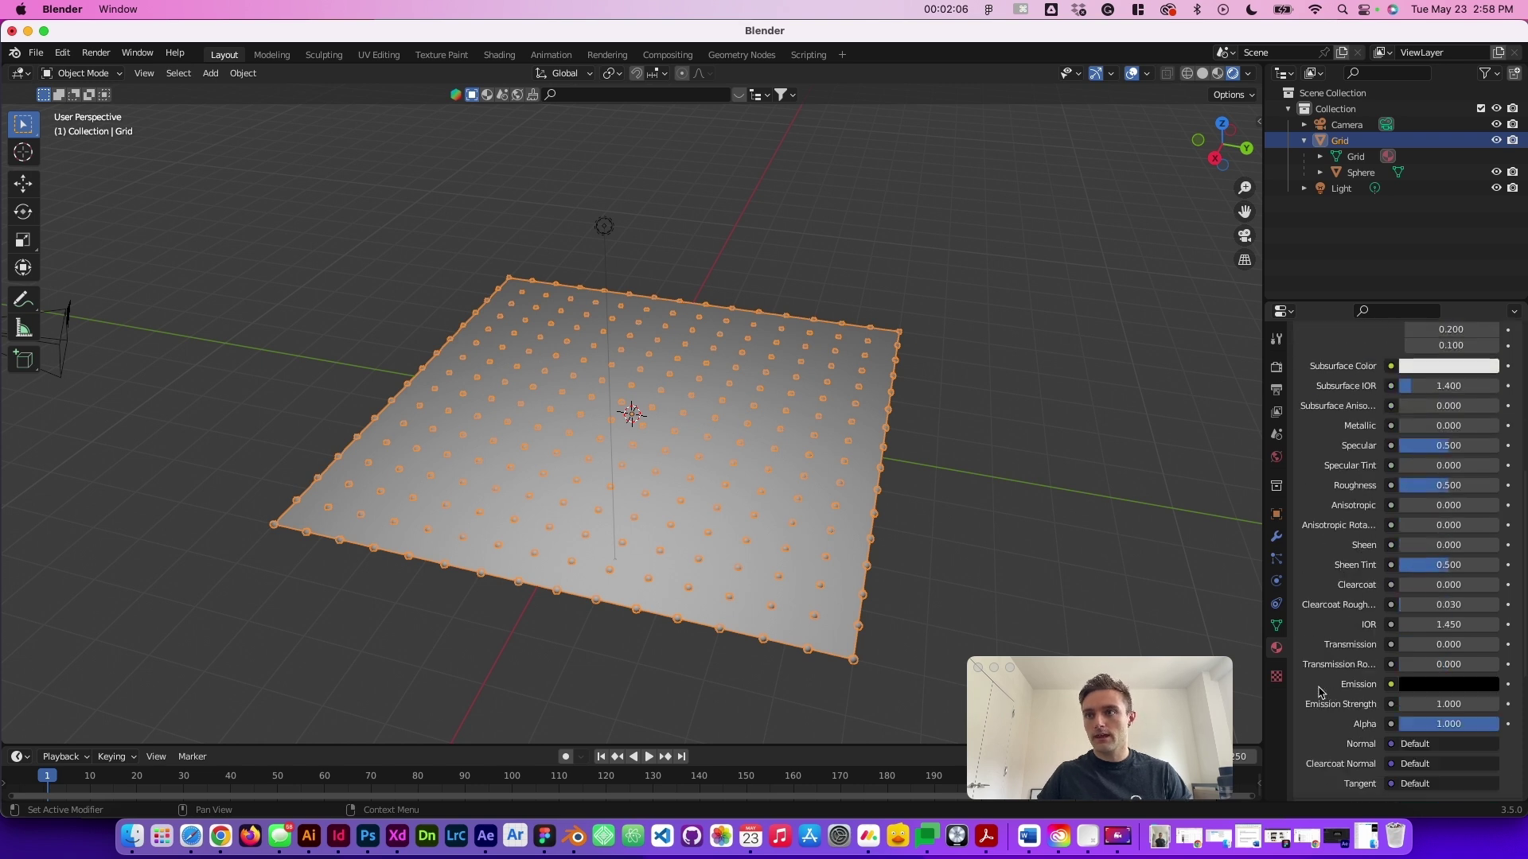
left_click(1448, 470)
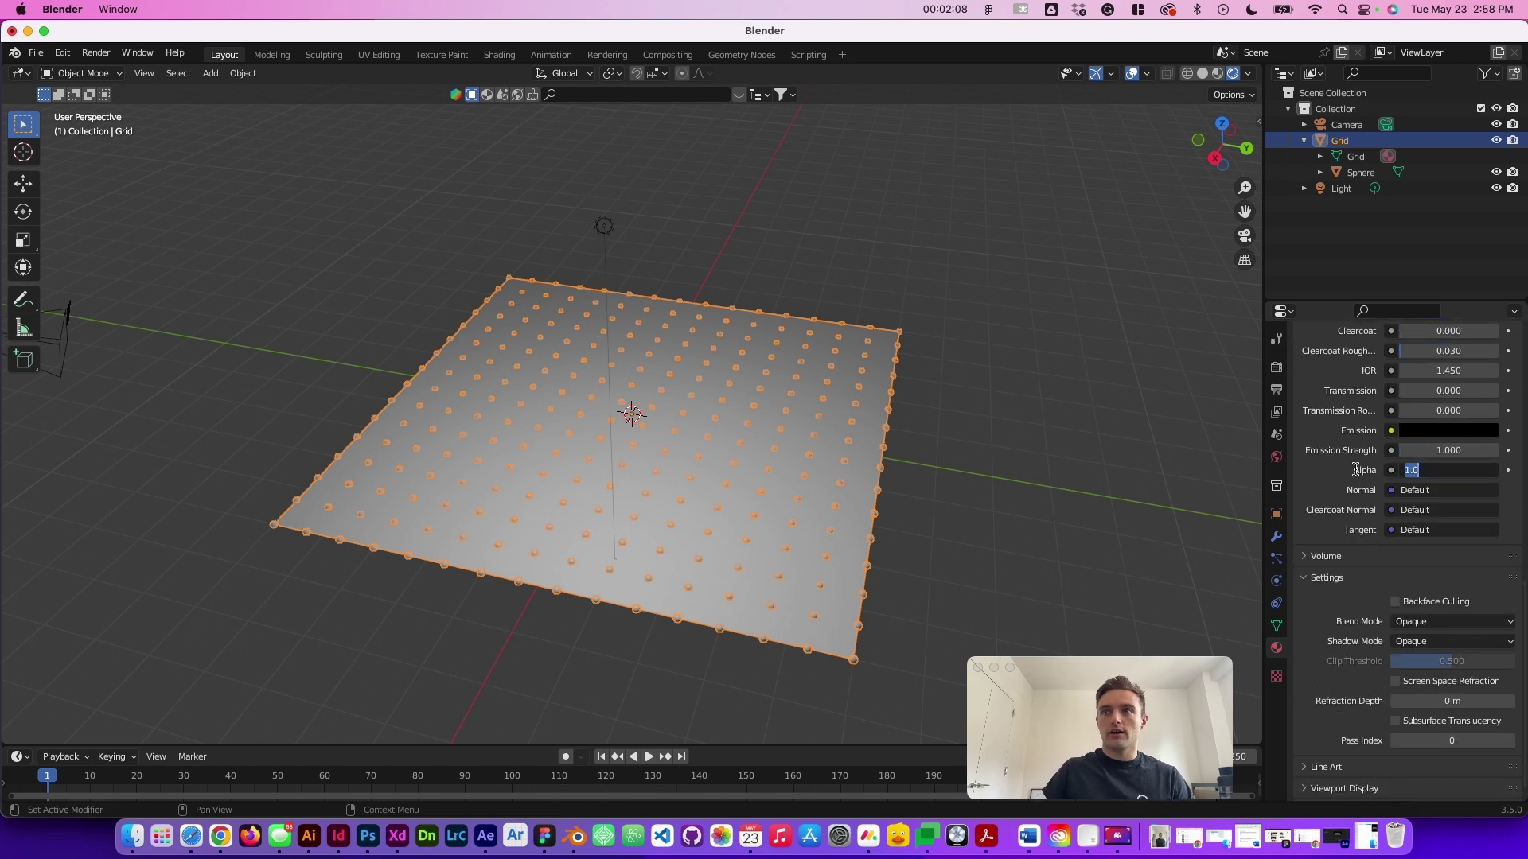
type("0")
key("Return")
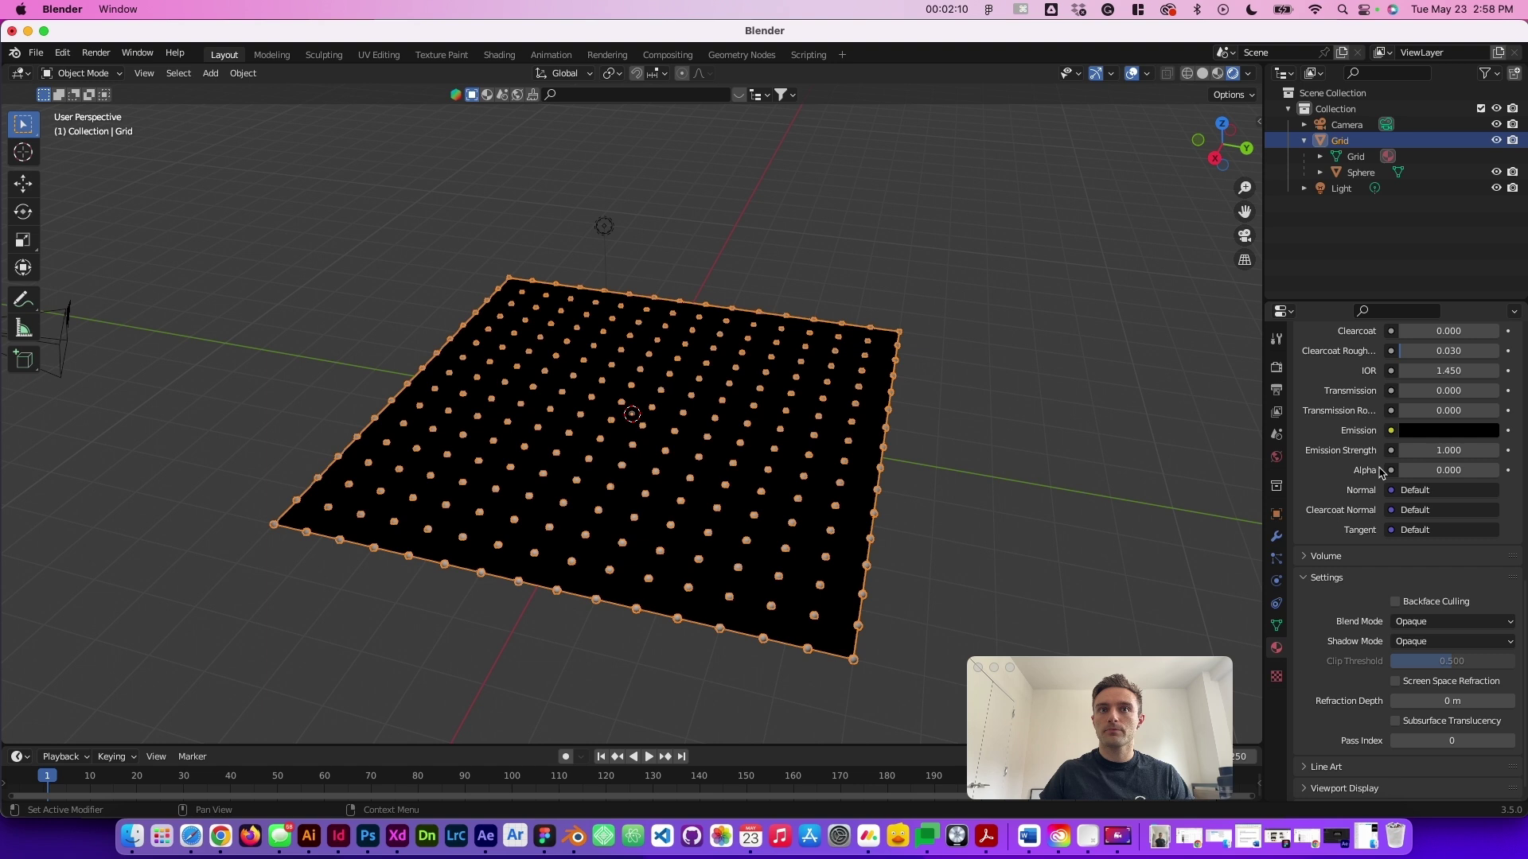
Set the grid material's Blend Mode to Alpha Blend and deselect the grid to inspect the spheres from several angles
scroll(1311, 605, "down", 1)
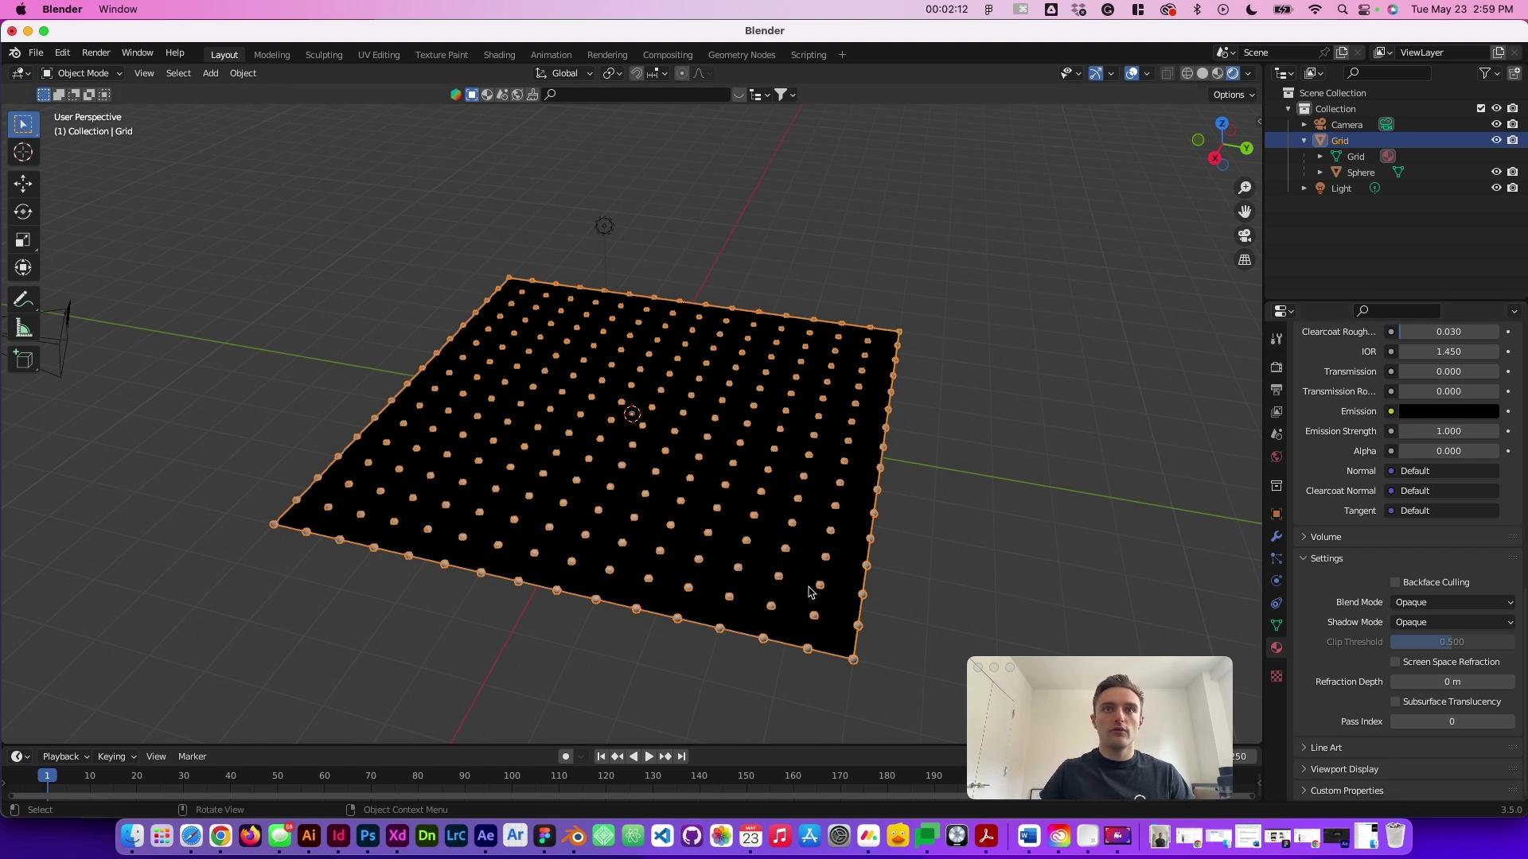
left_click(1467, 607)
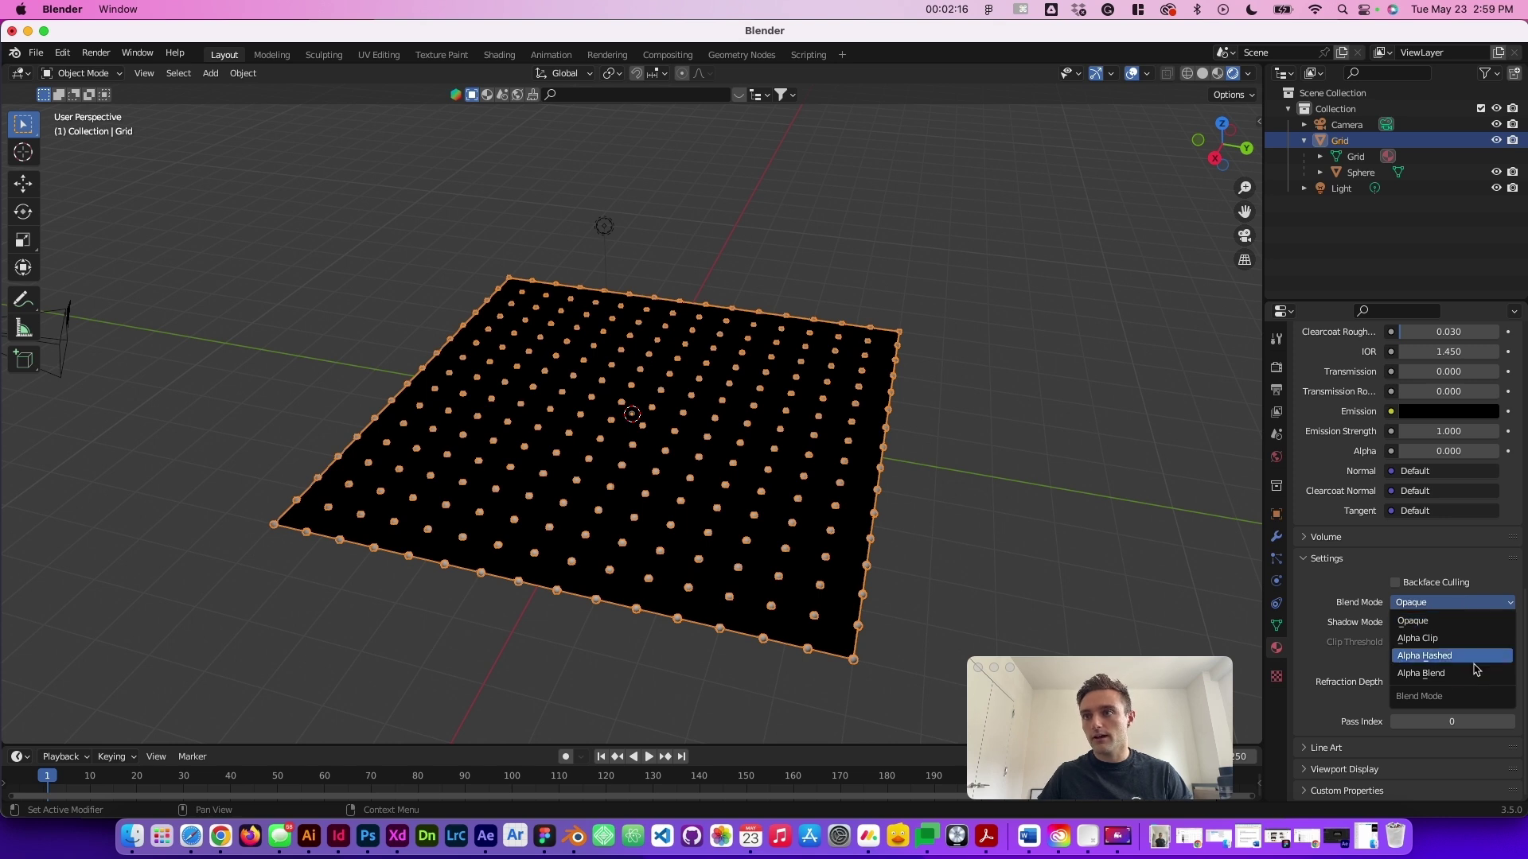
left_click(1420, 673)
left_click(1114, 526)
scroll(1112, 523, "left", 5)
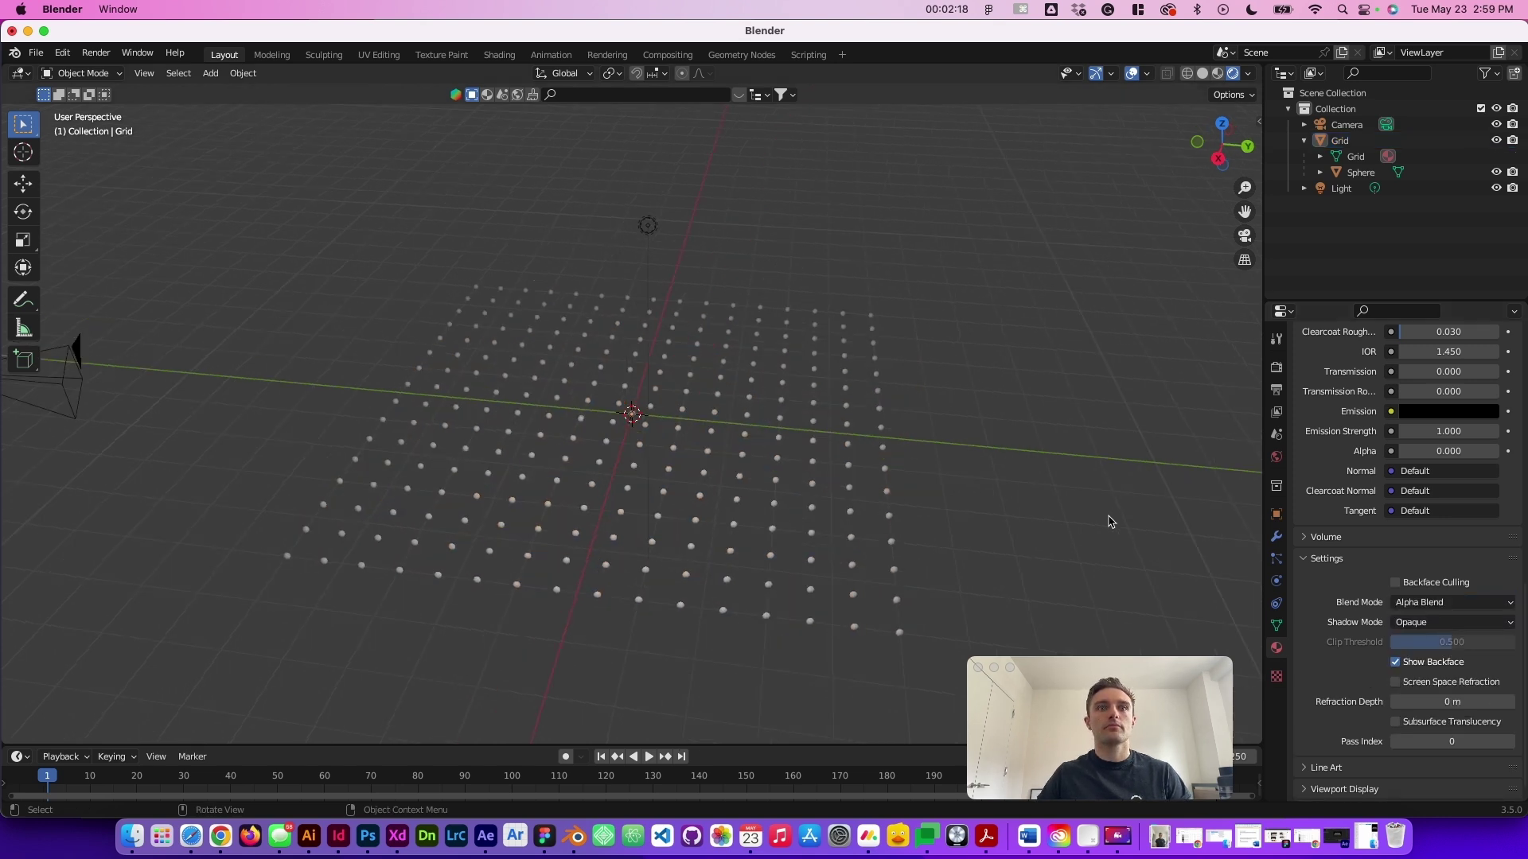
scroll(1108, 521, "down", 4)
scroll(1113, 521, "right", 4)
scroll(1111, 521, "up", 15)
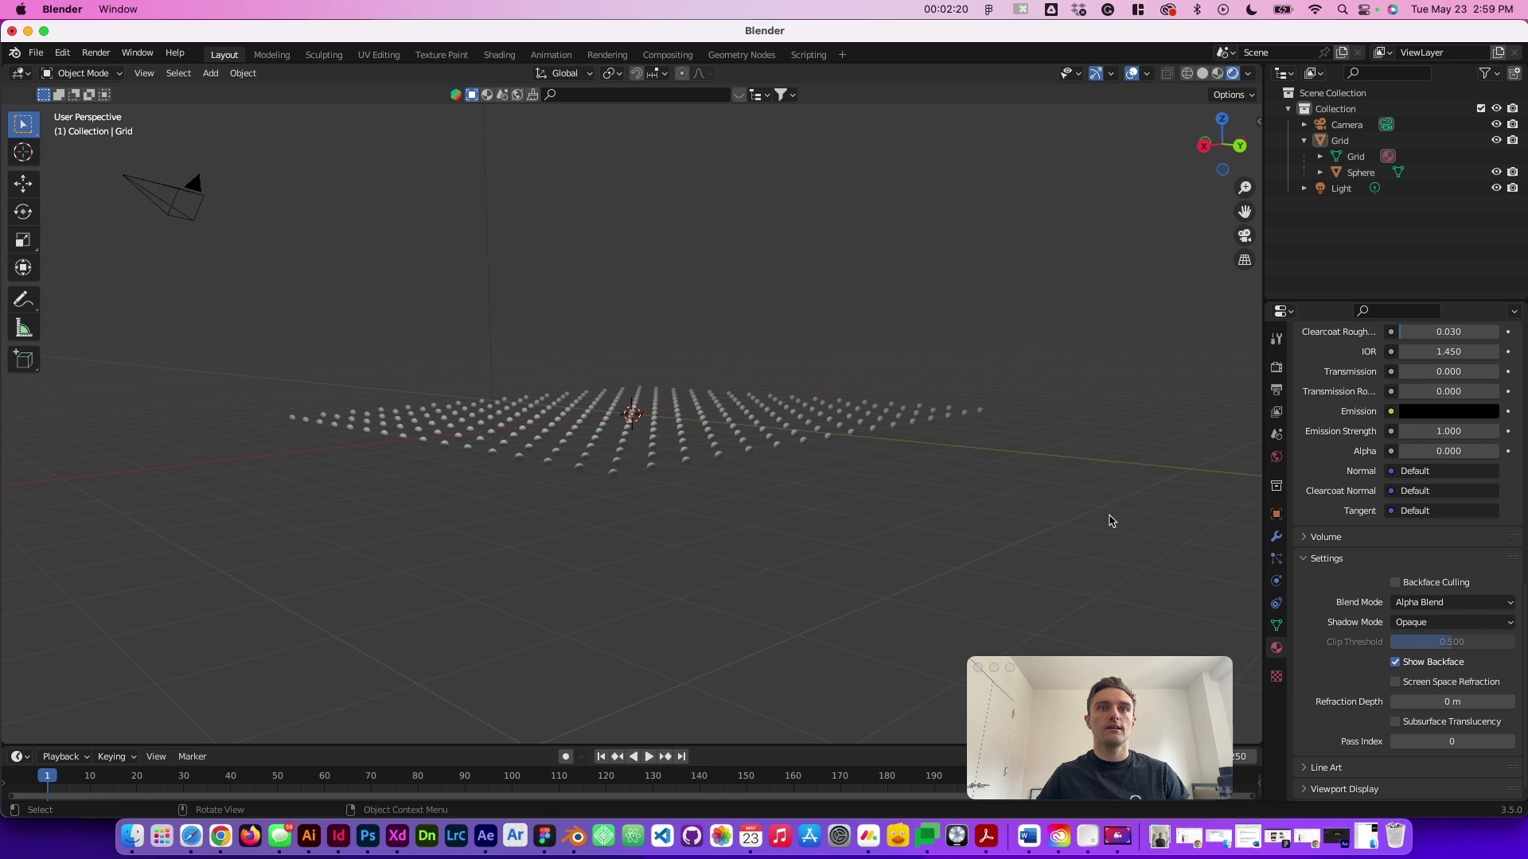
scroll(1112, 521, "down", 8)
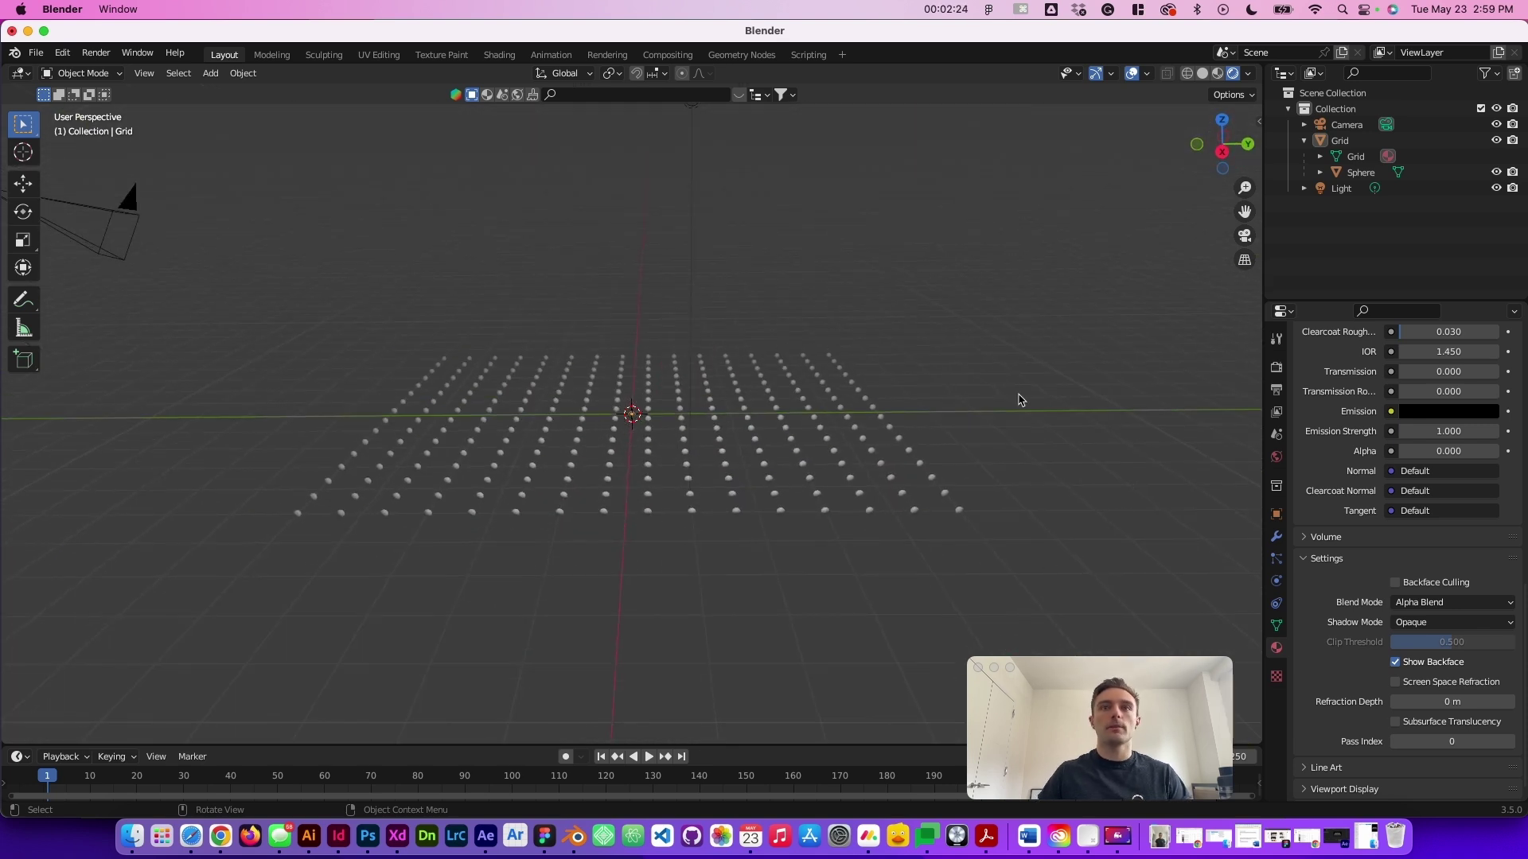
scroll(862, 555, "up", 8)
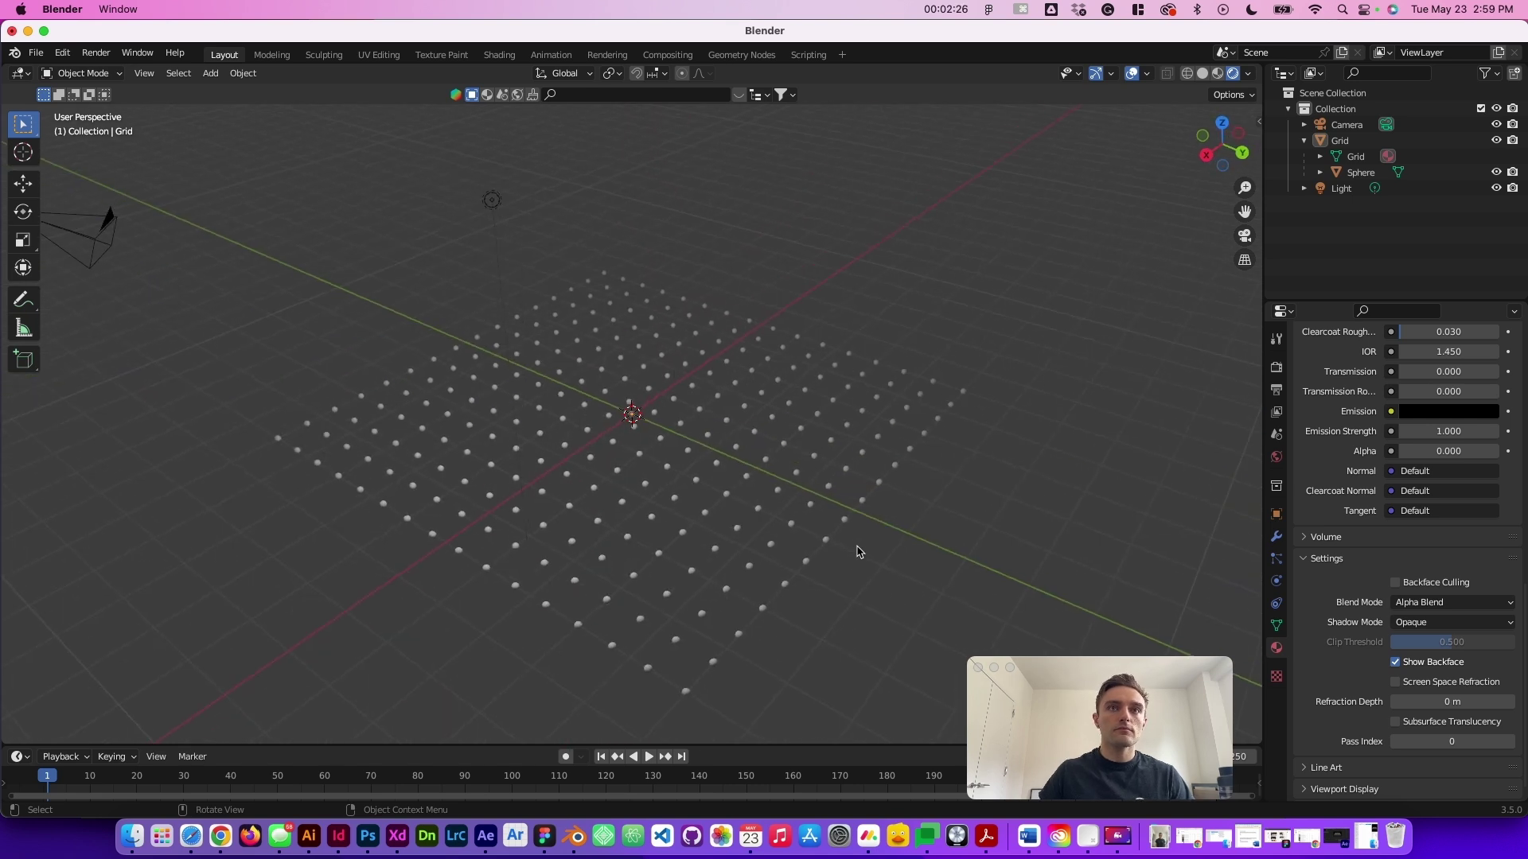
scroll(873, 533, "left", 5)
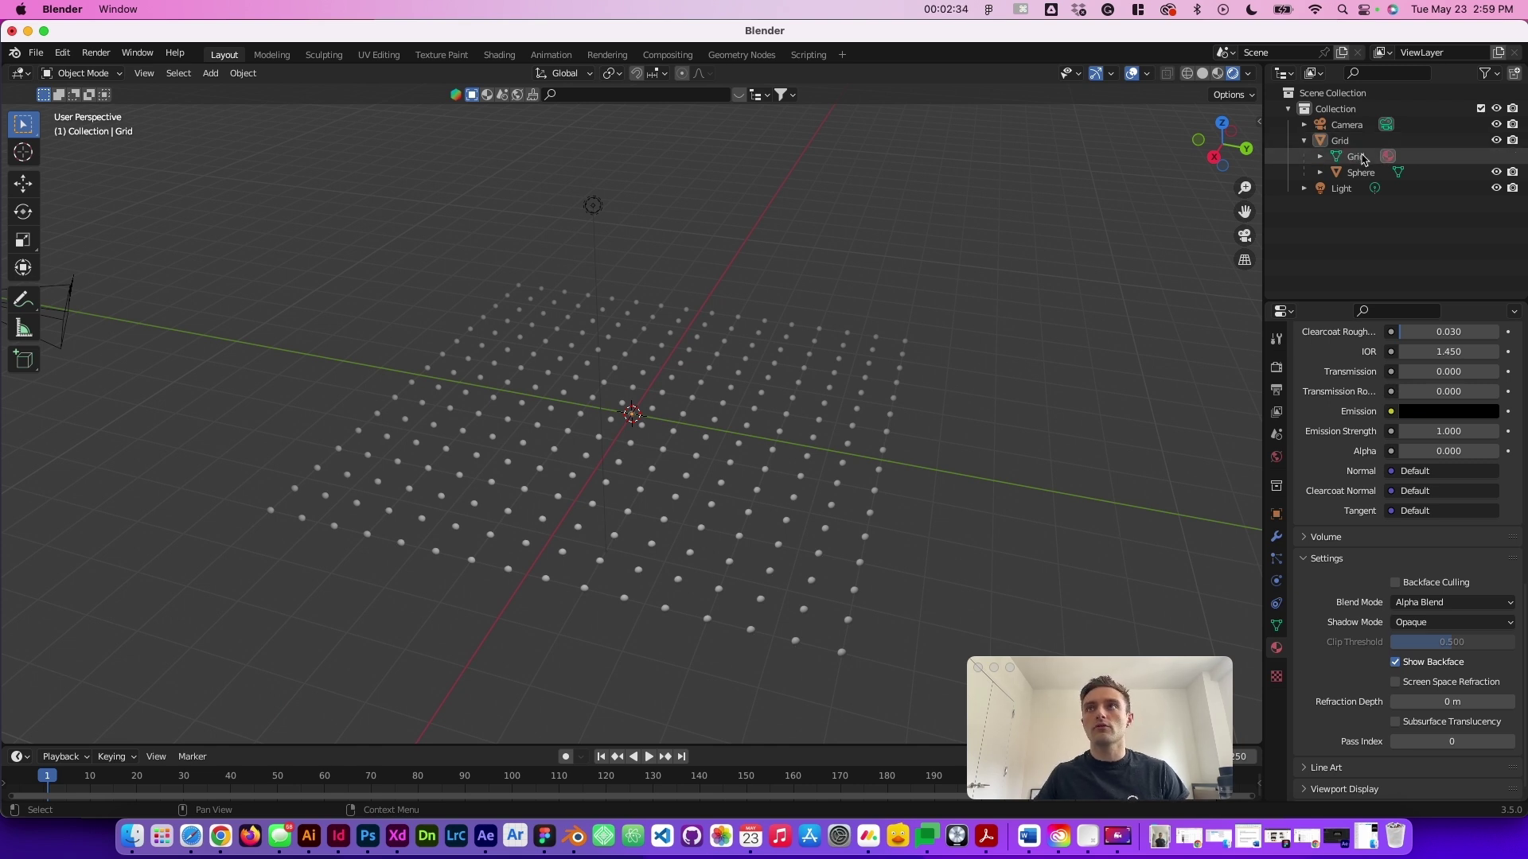
Add a Subdivision Surface modifier to the grid to multiply the instanced spheres
left_click(1356, 157)
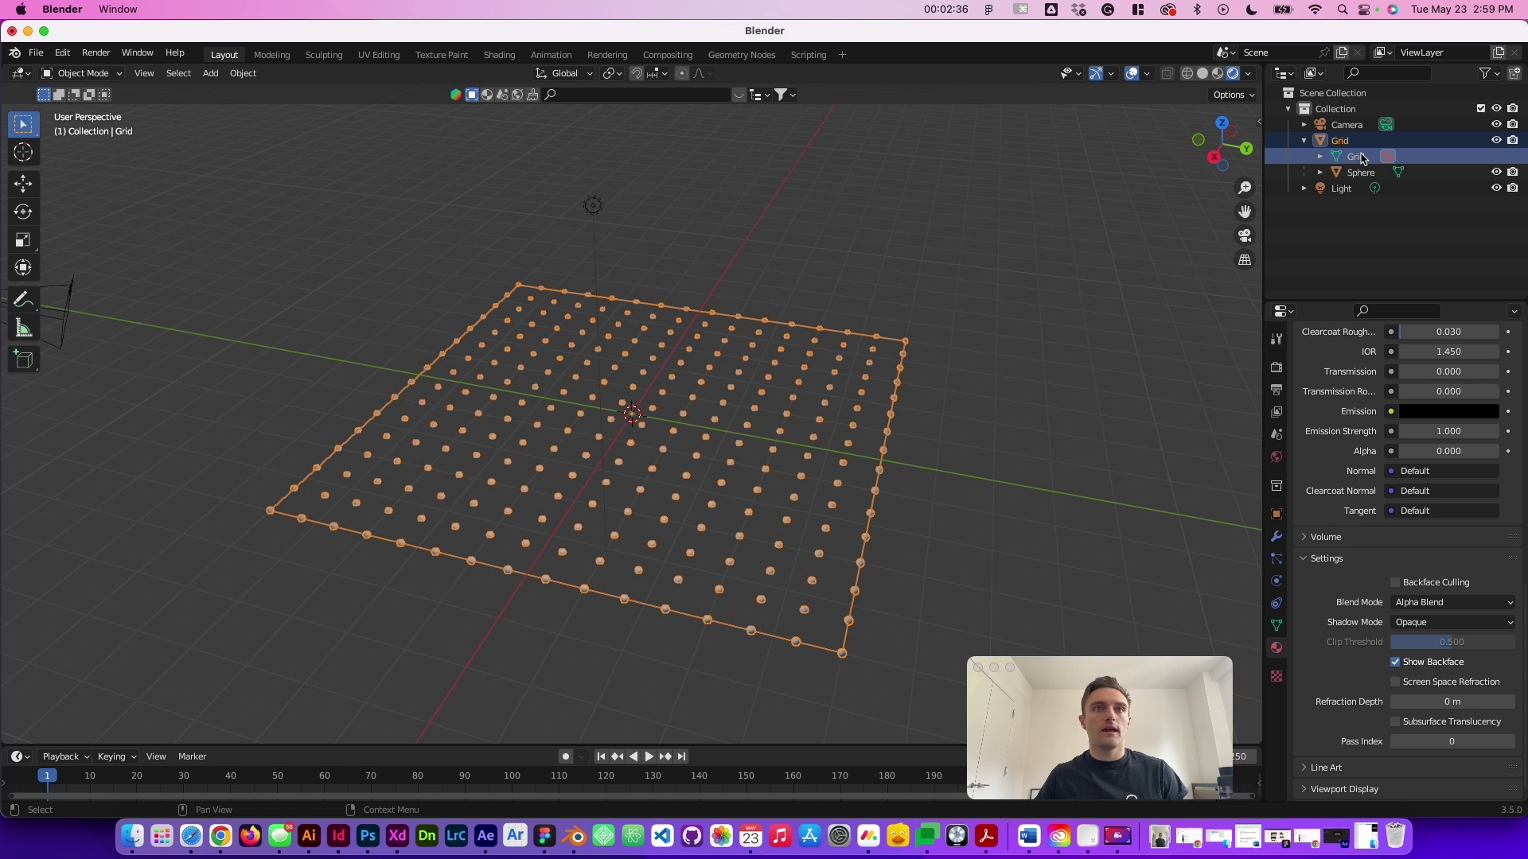
scroll(890, 497, "right", 5)
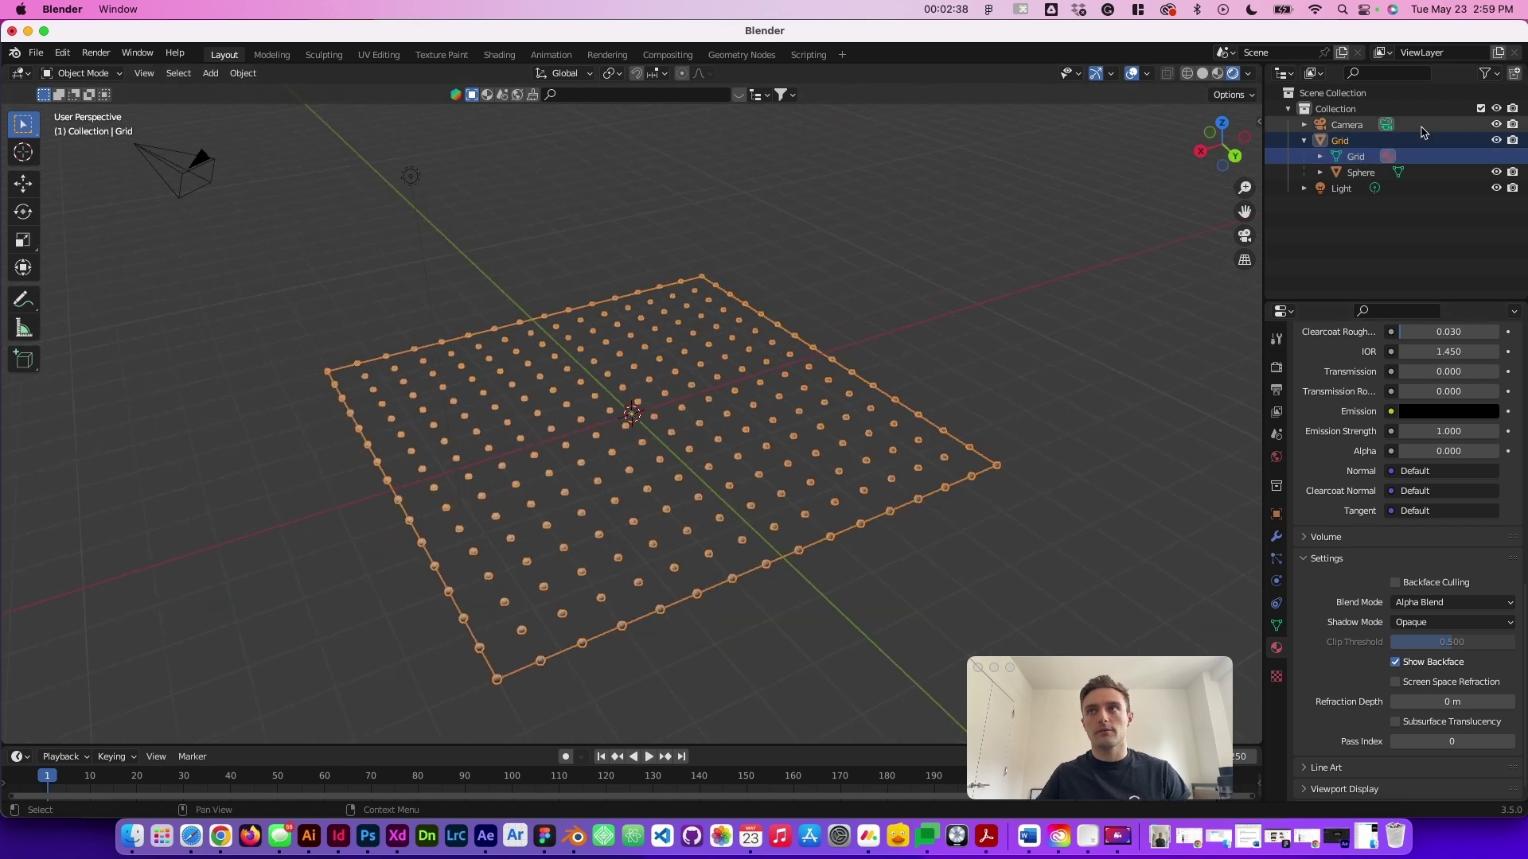
left_click(1276, 537)
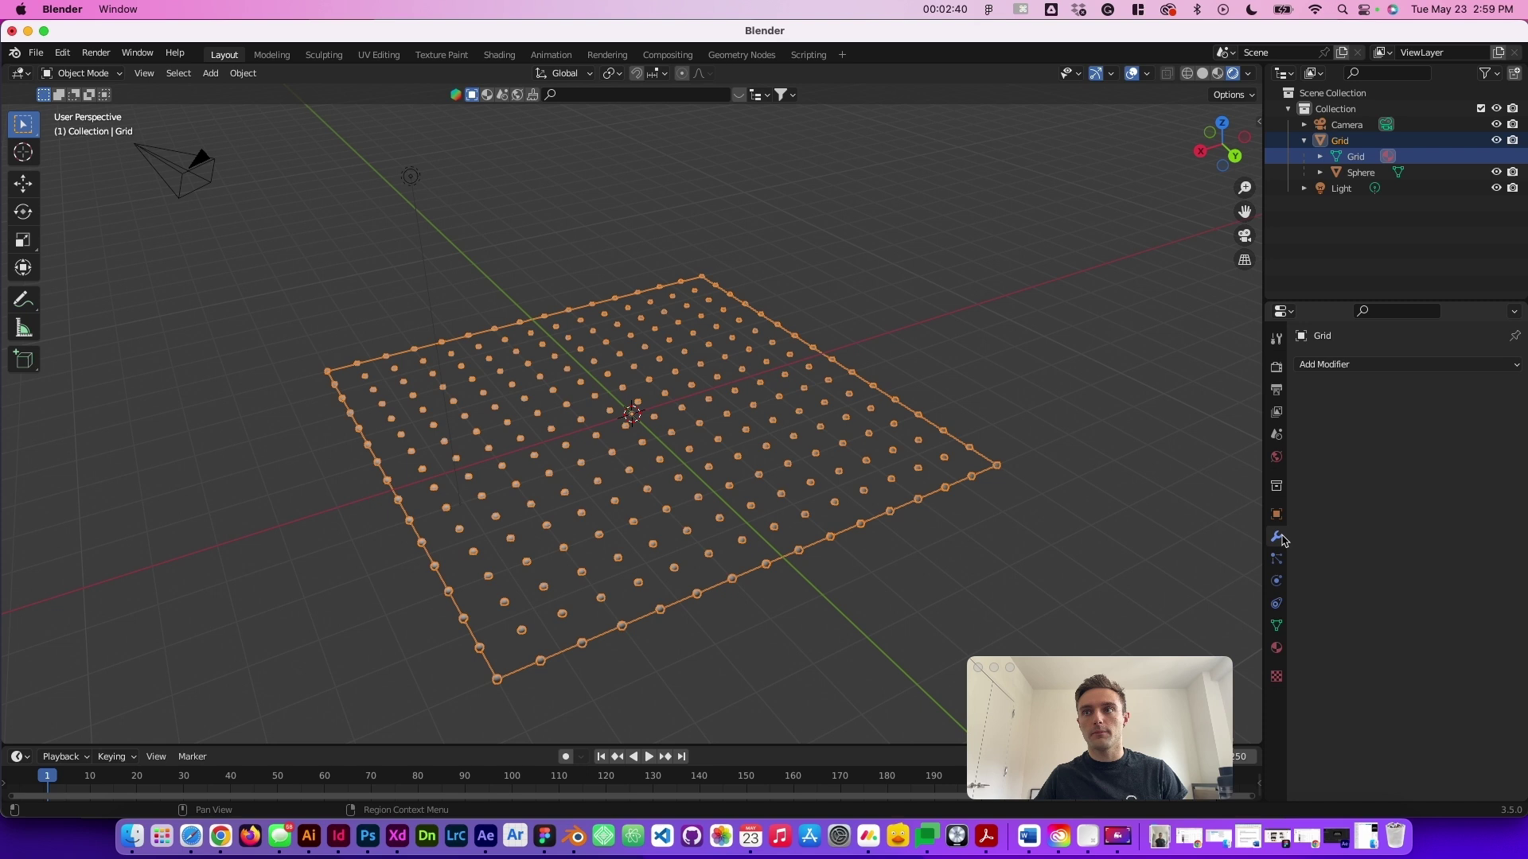
left_click(1378, 366)
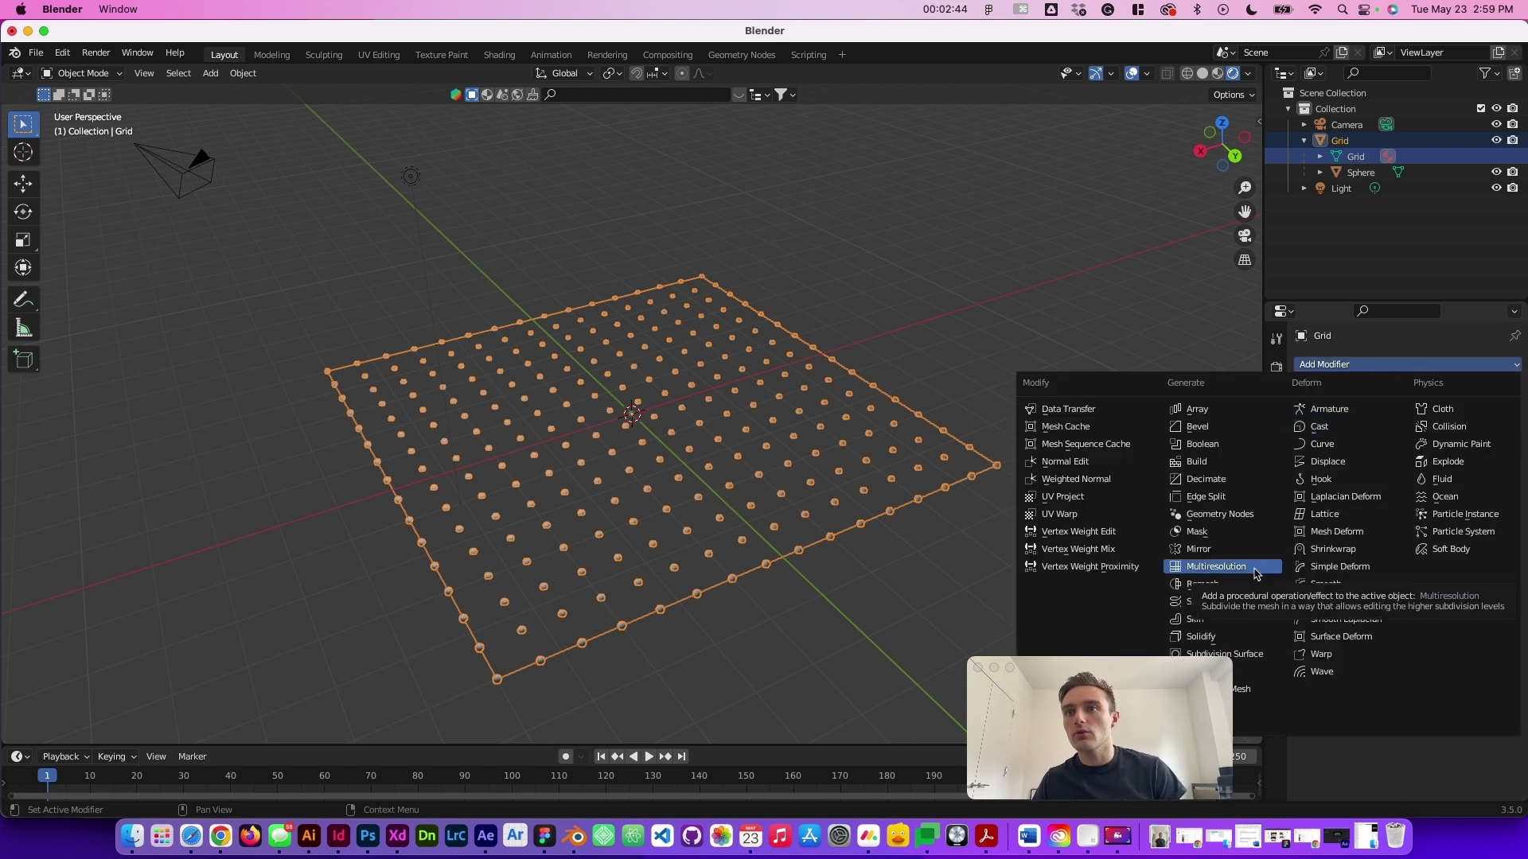
left_click(1257, 654)
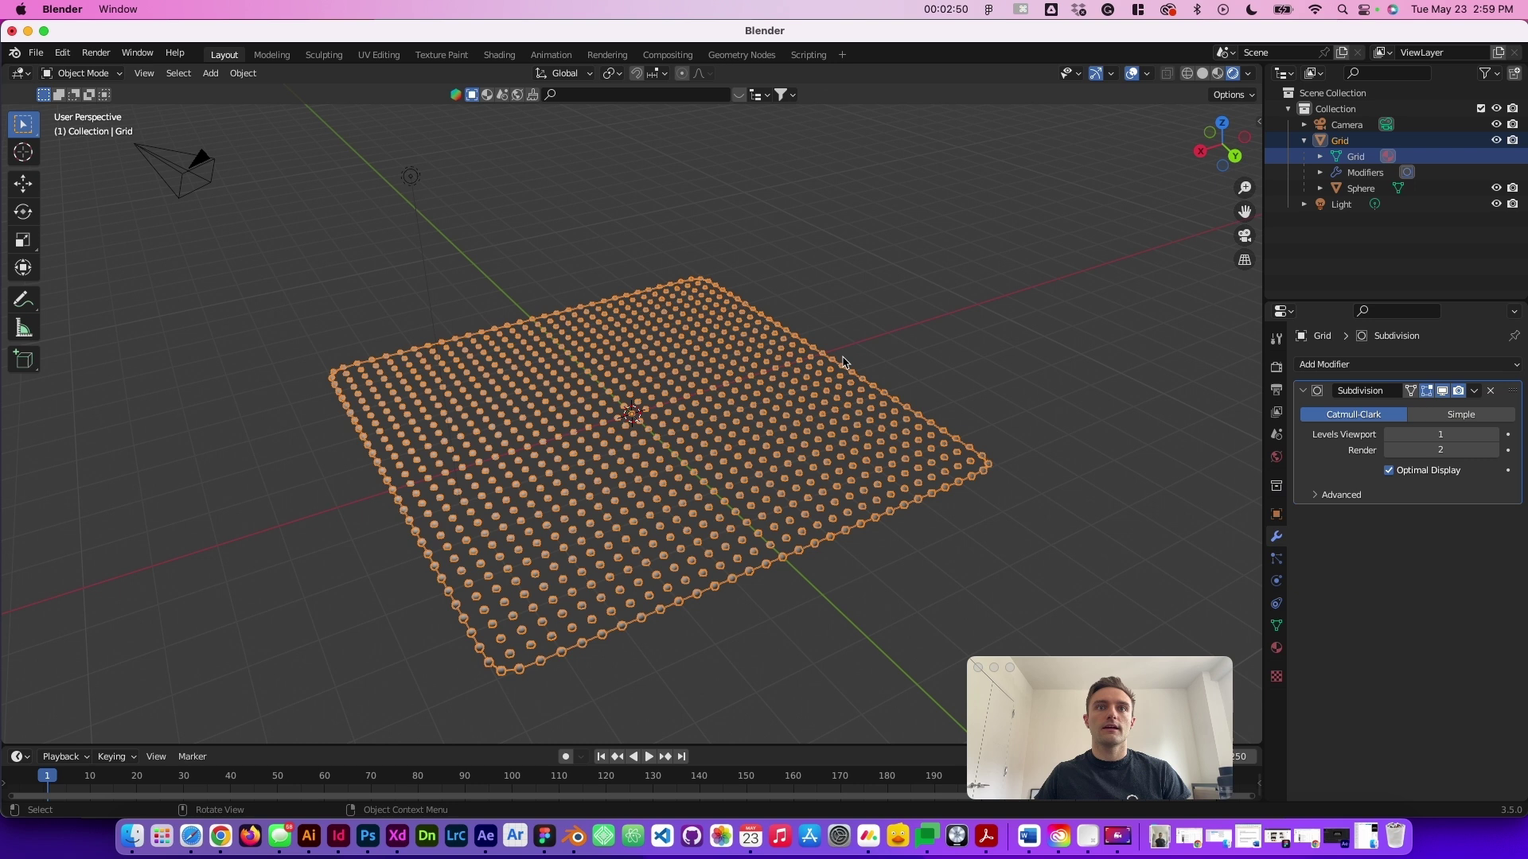
Compare the grid with and without the Subdivision modifier by removing it and undoing the removal
left_click(1040, 387)
left_click(741, 444)
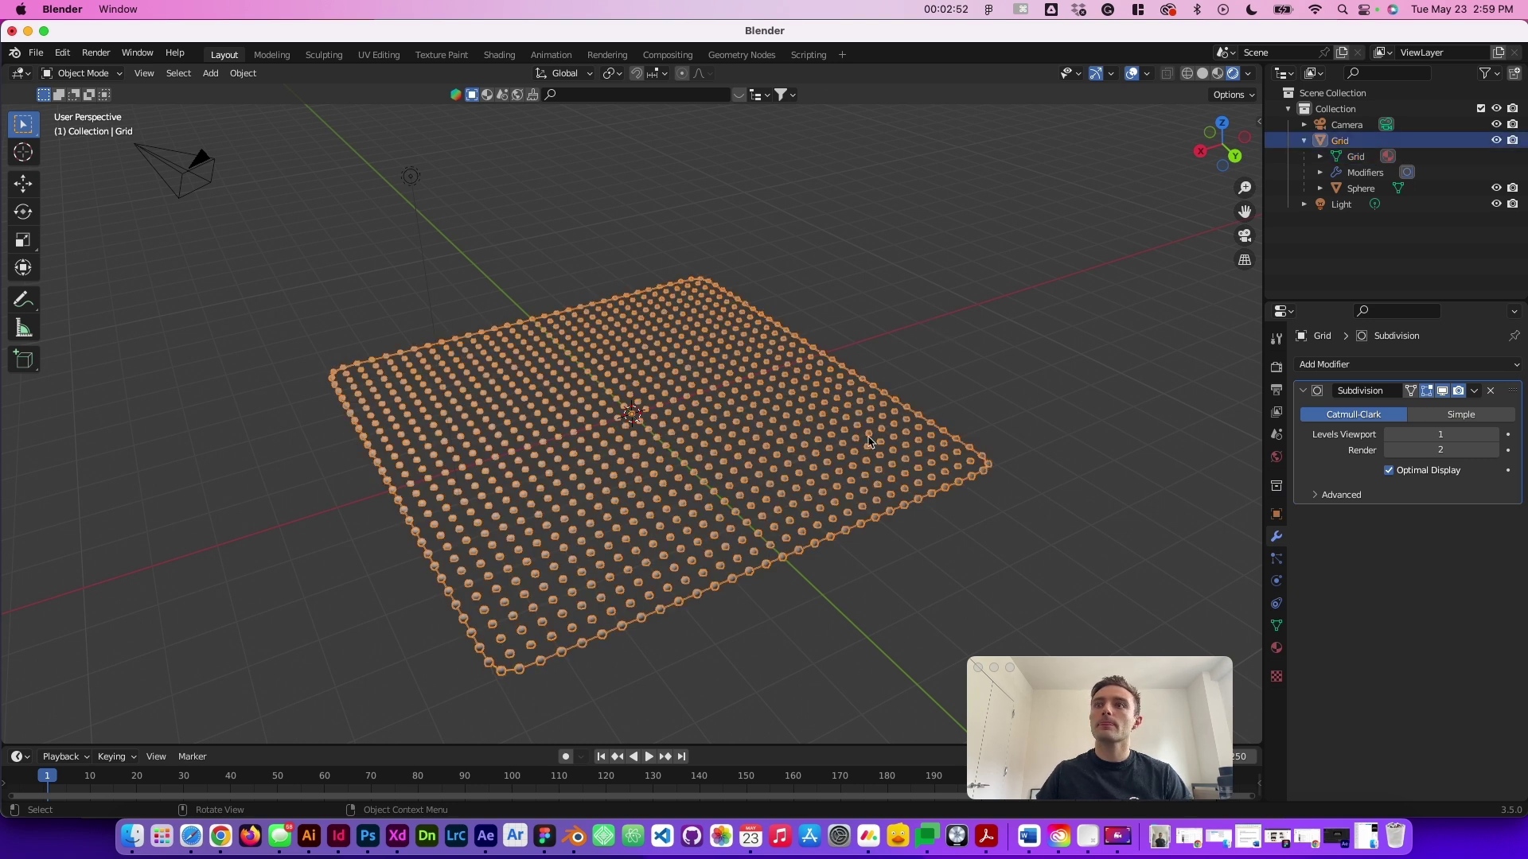
middle_click_drag(742, 443, 904, 433)
left_click(952, 453)
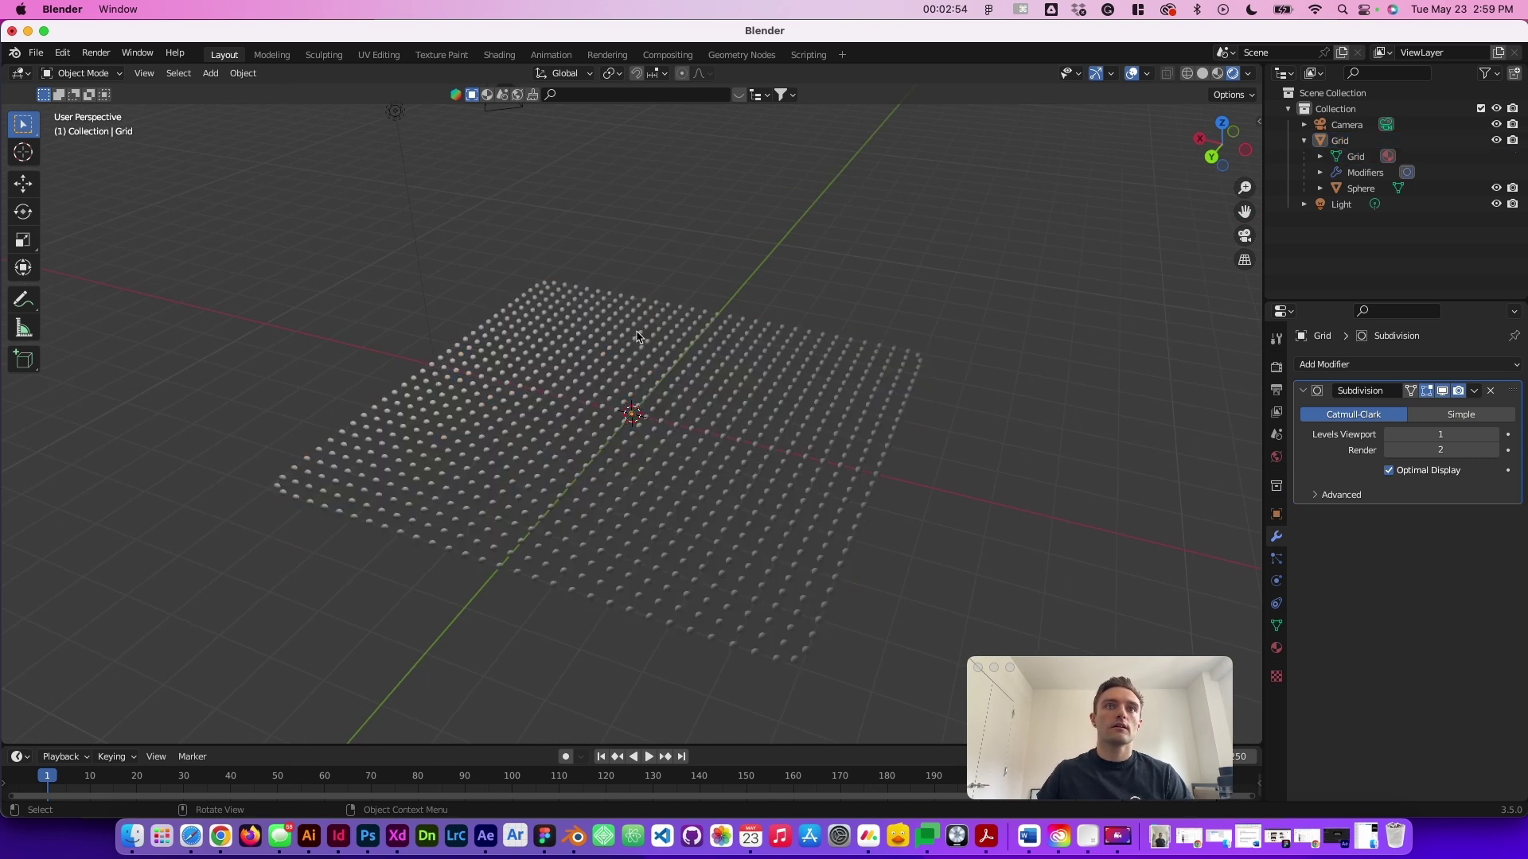
middle_click_drag(636, 332, 682, 347)
middle_click_drag(843, 397, 853, 395)
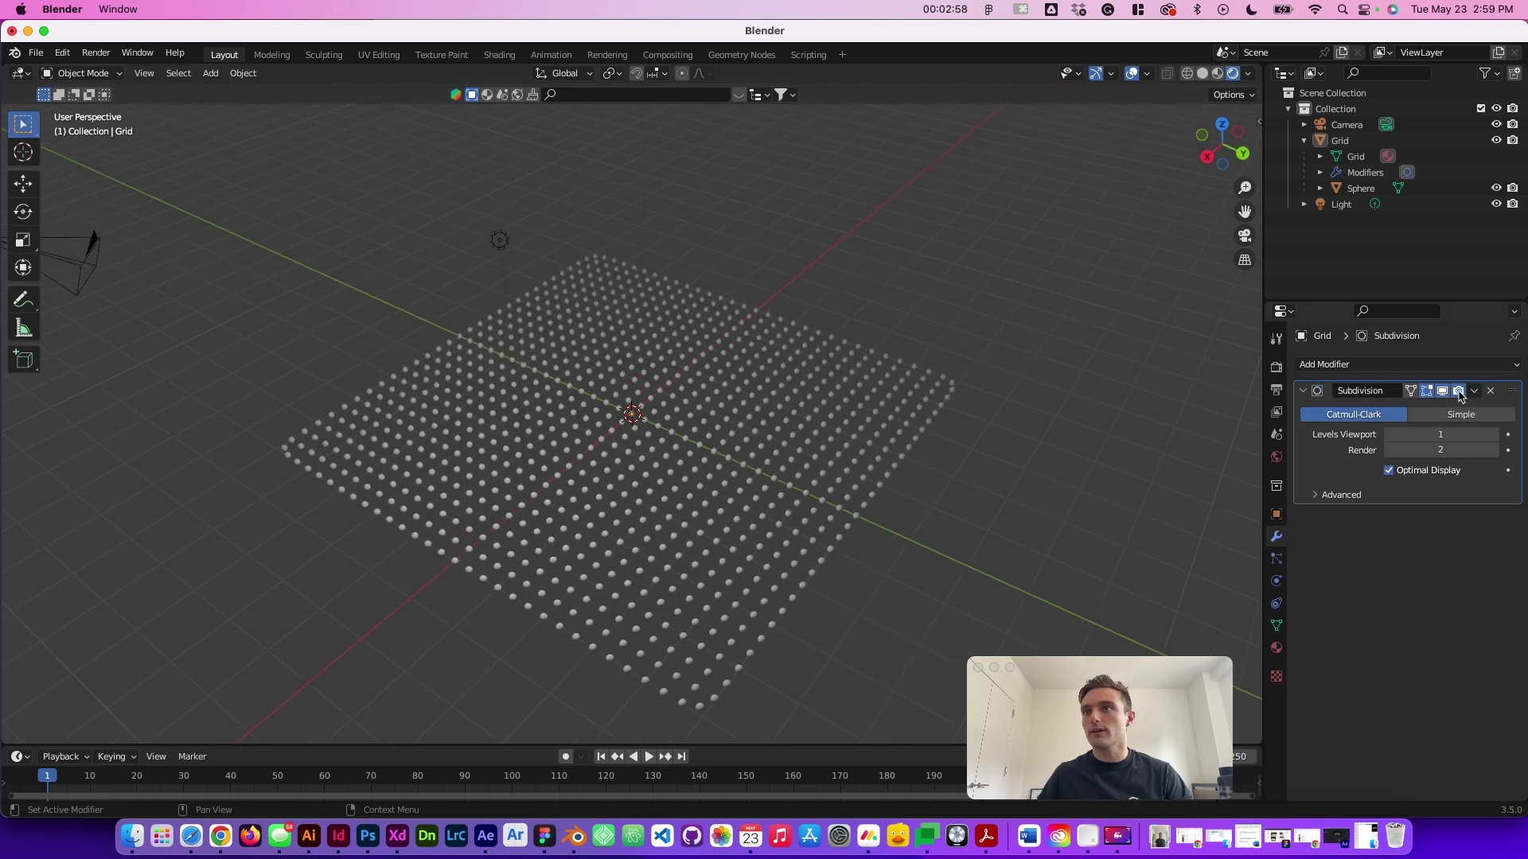
left_click(1499, 390)
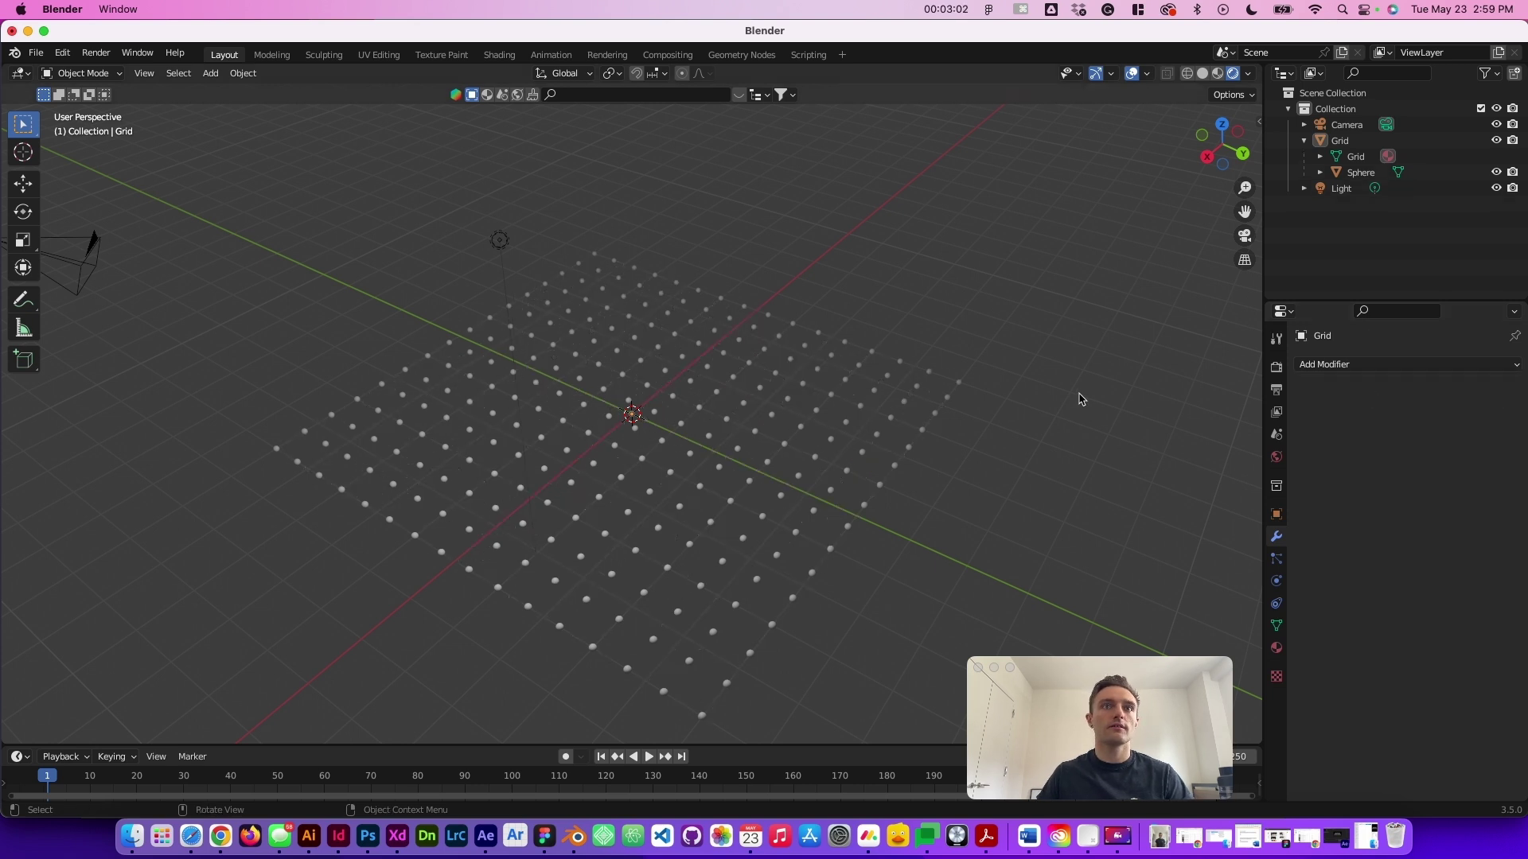
key("ctrl+1")
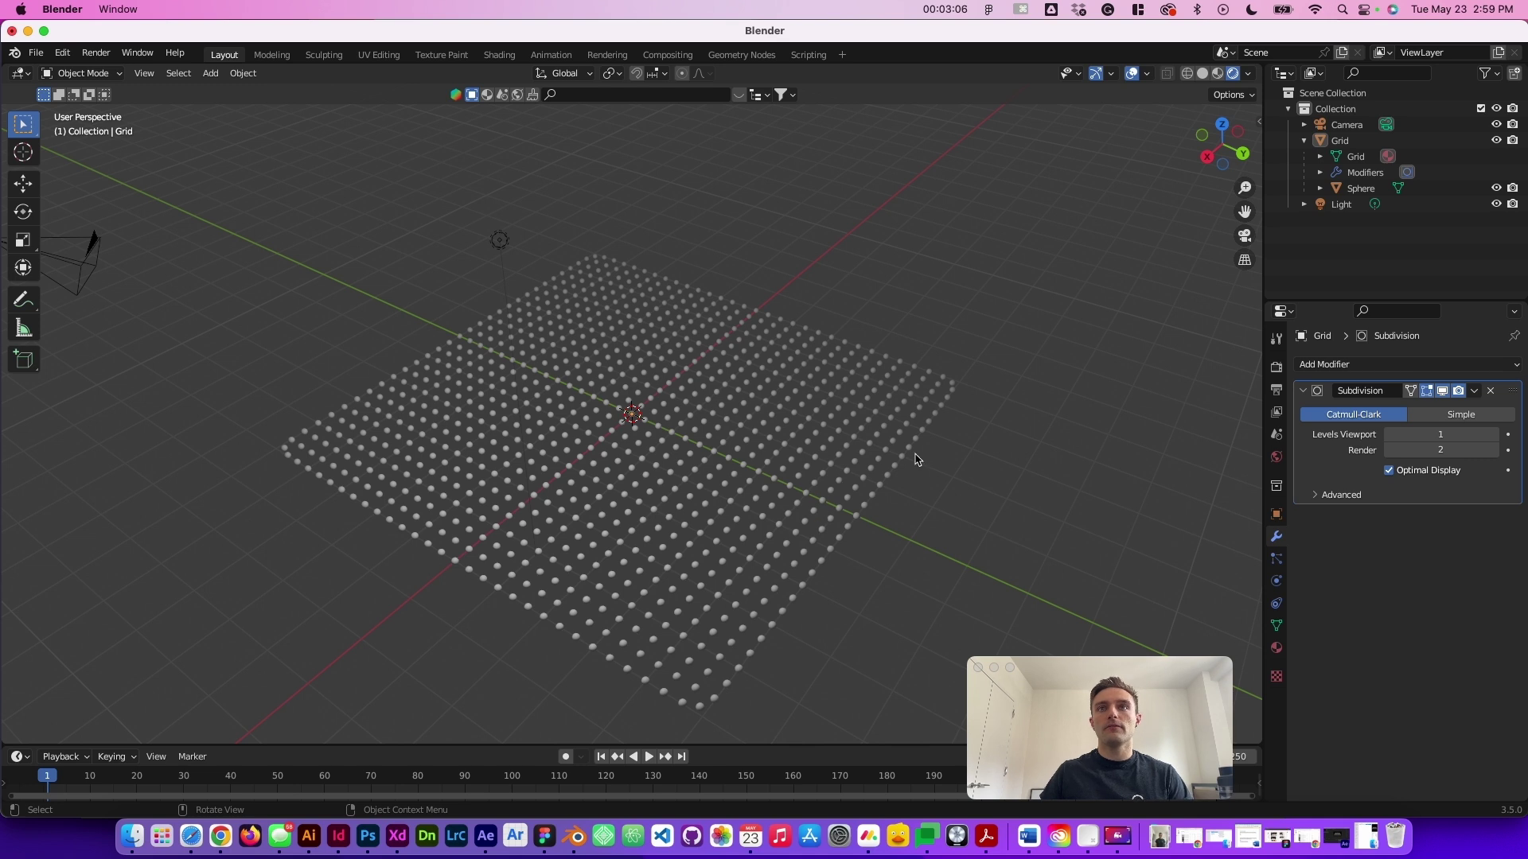
Switch the grid's Subdivision modifier to Simple and check the corners of the sphere grid
left_click(946, 393)
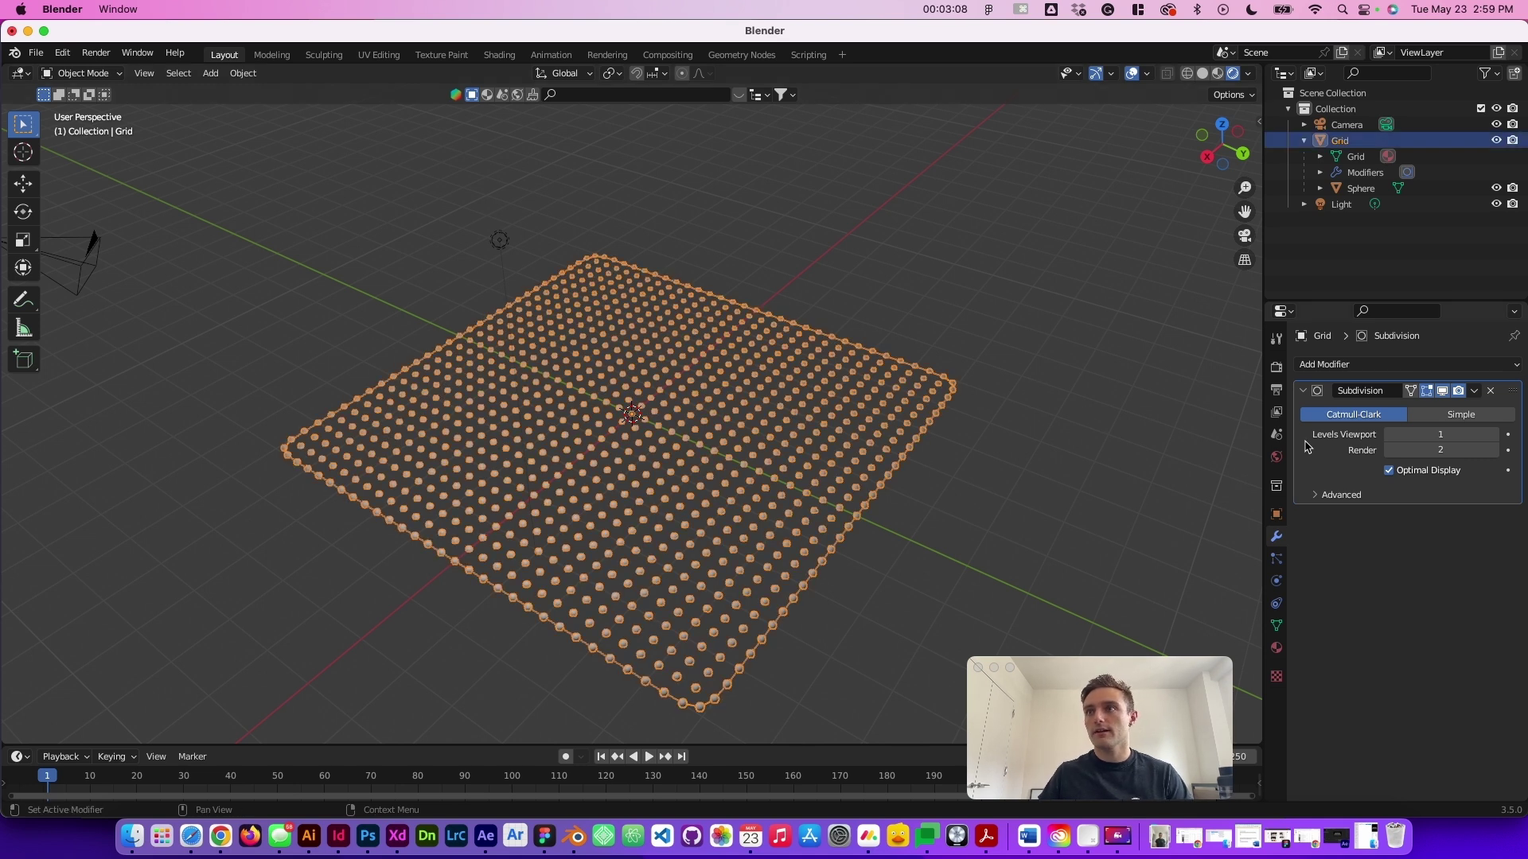
left_click(1491, 414)
left_click(941, 570)
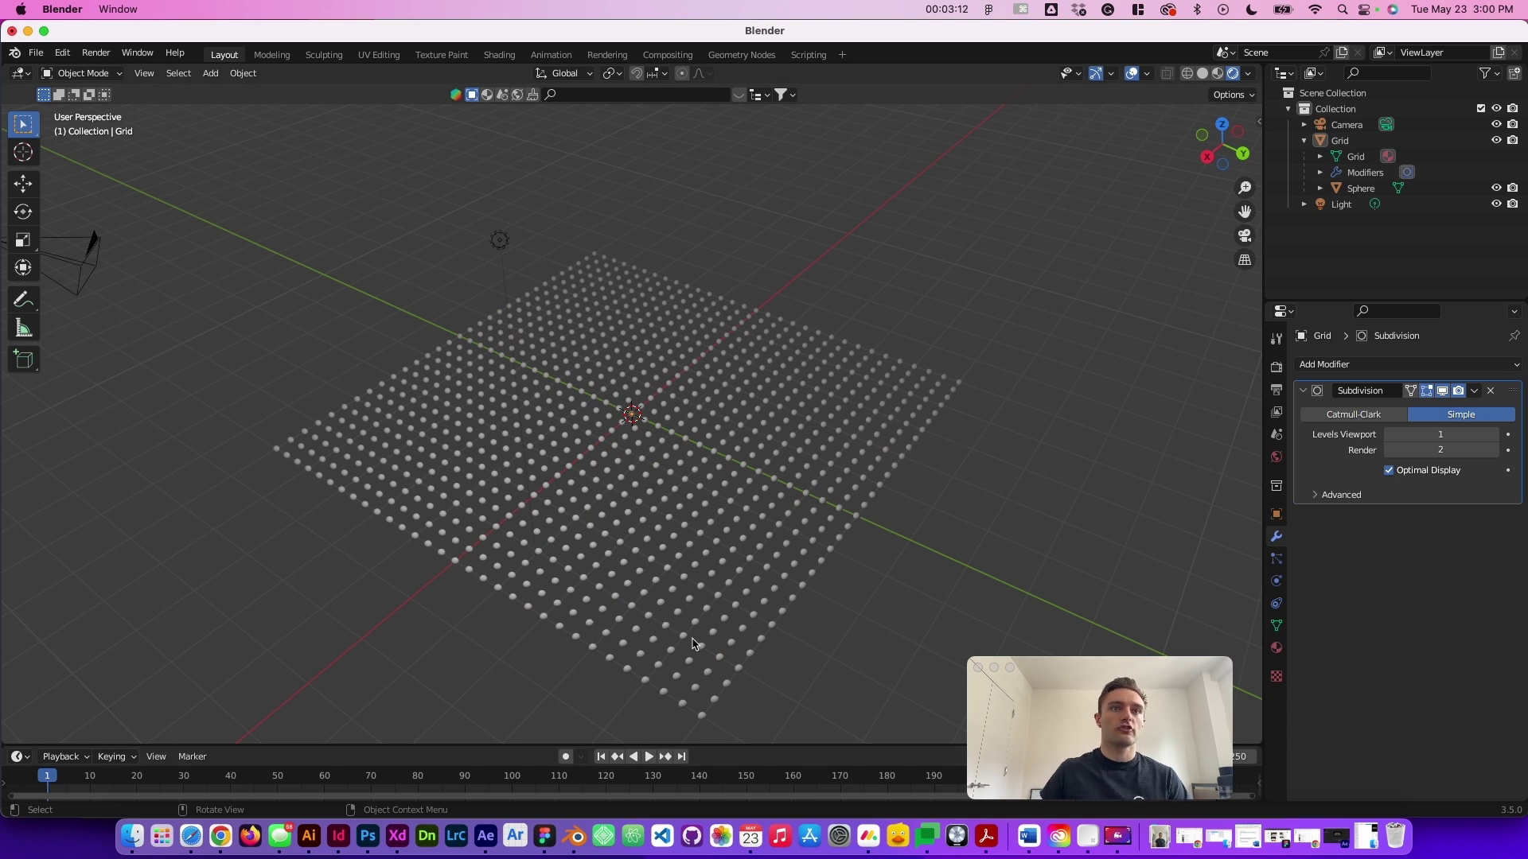
middle_click_drag(733, 423, 801, 536)
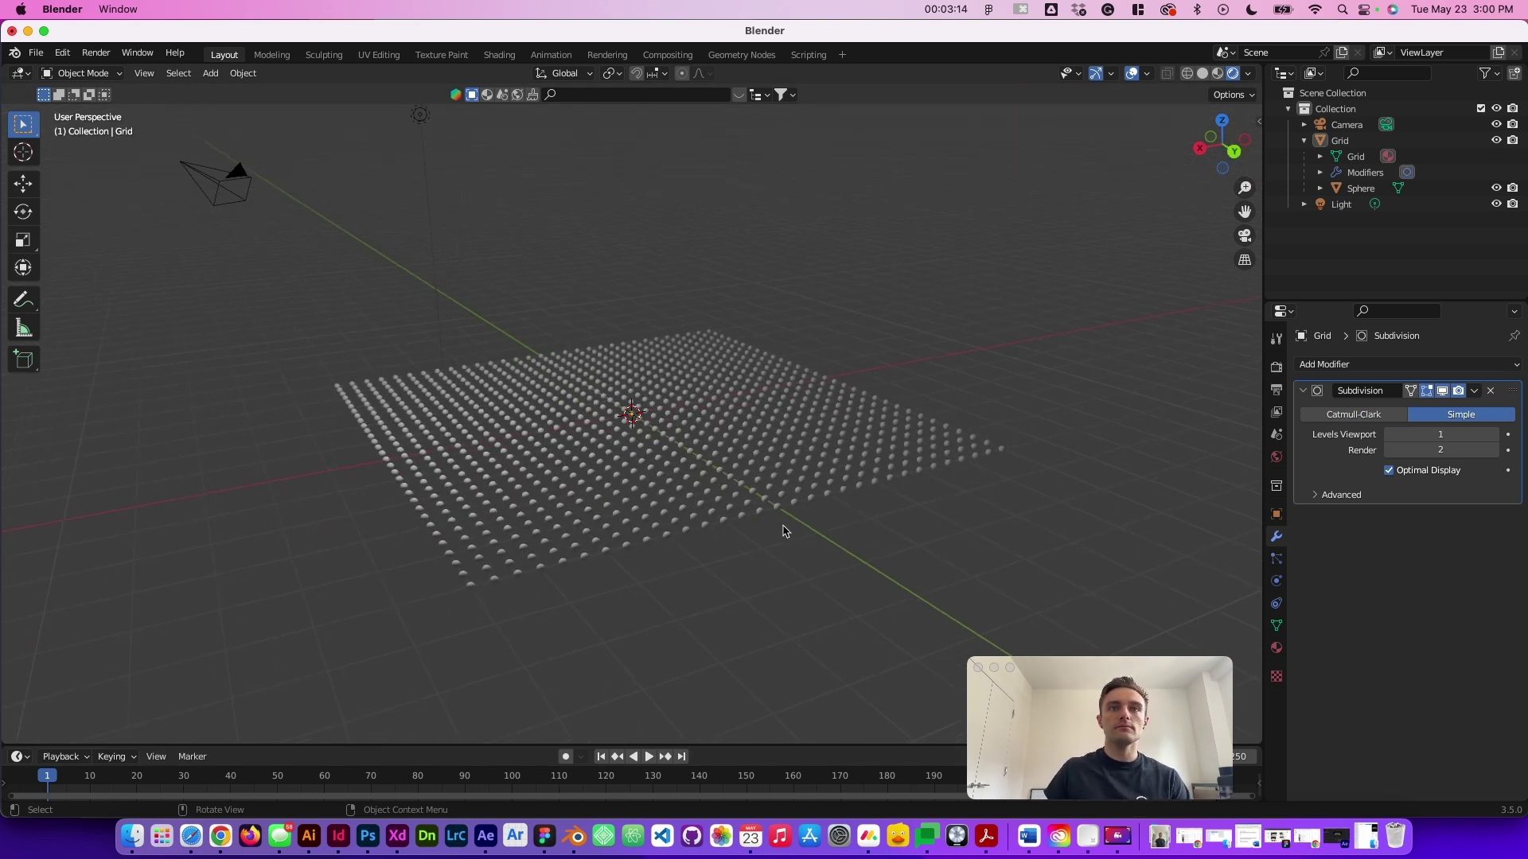
left_click(745, 457)
middle_click_drag(745, 457, 800, 496)
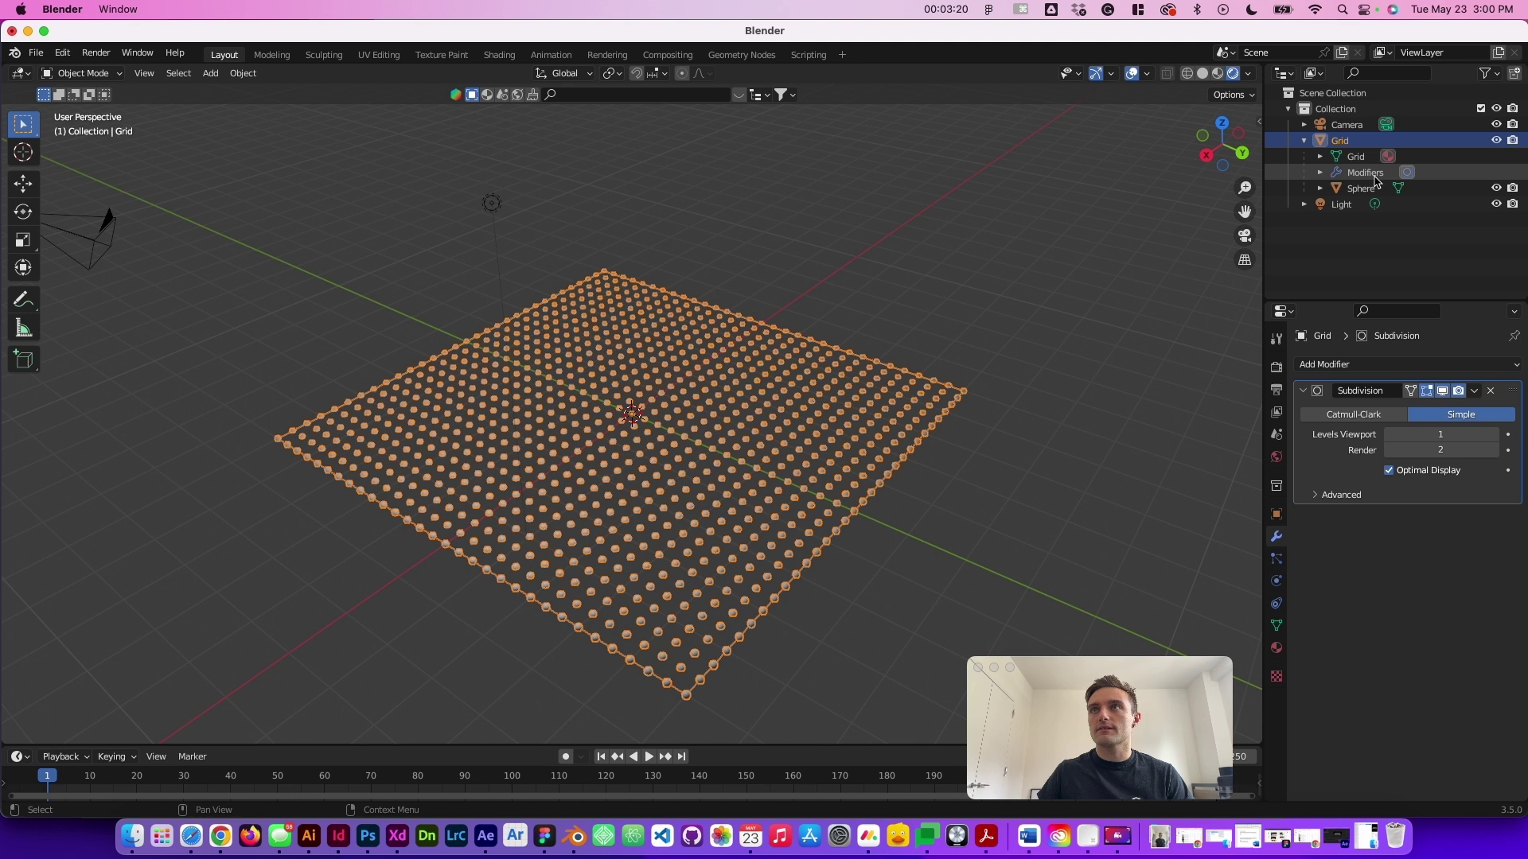
Scale the instanced sphere by a factor of 0.5, then collapse the Resize settings and deselect it
left_click(1361, 189)
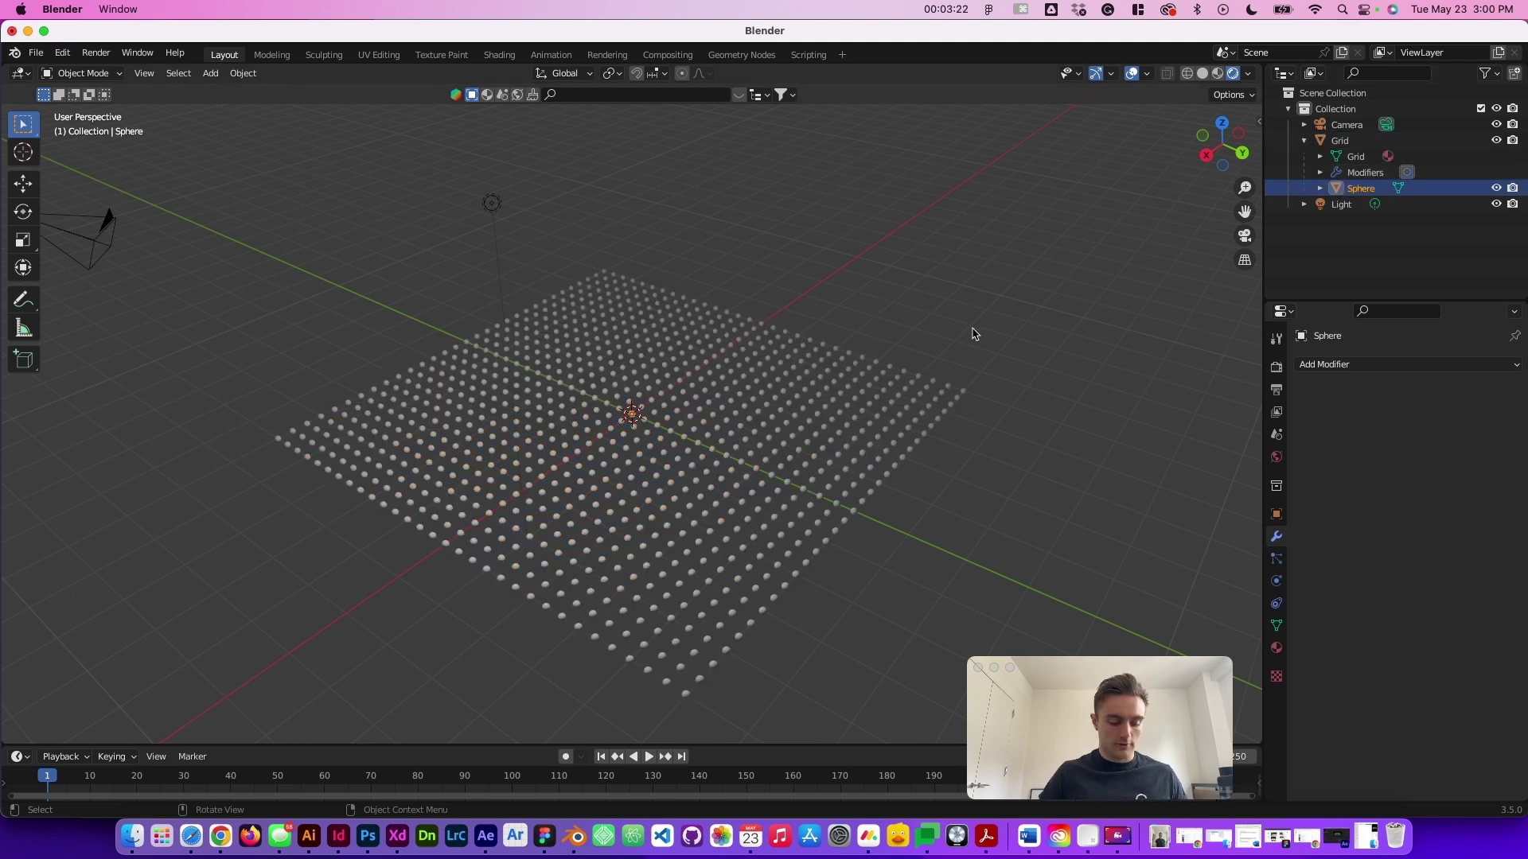
type("s")
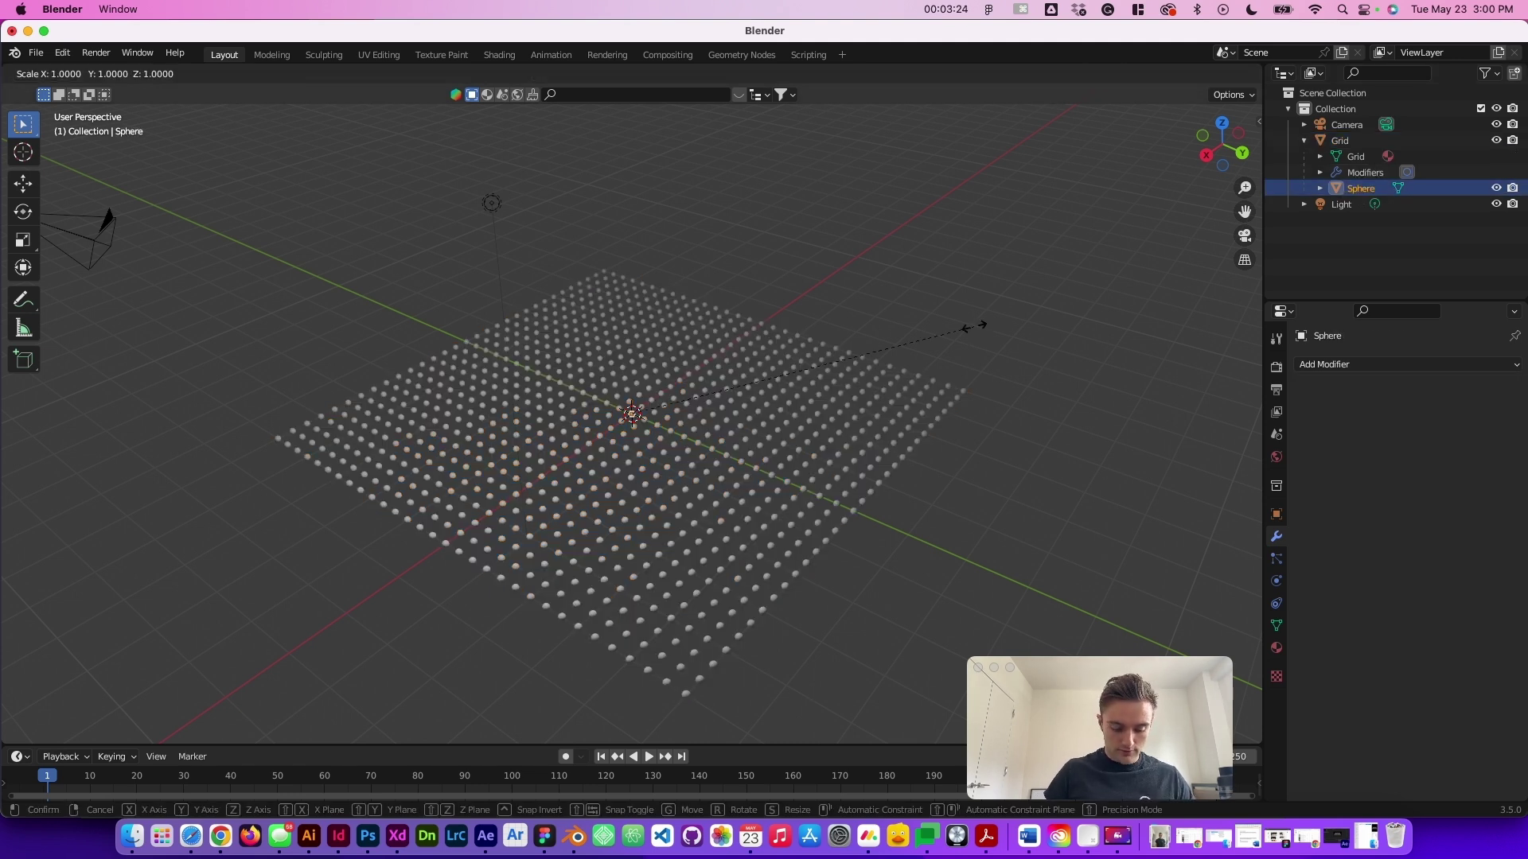
type(".5")
key("Return")
scroll(997, 335, "right", 5)
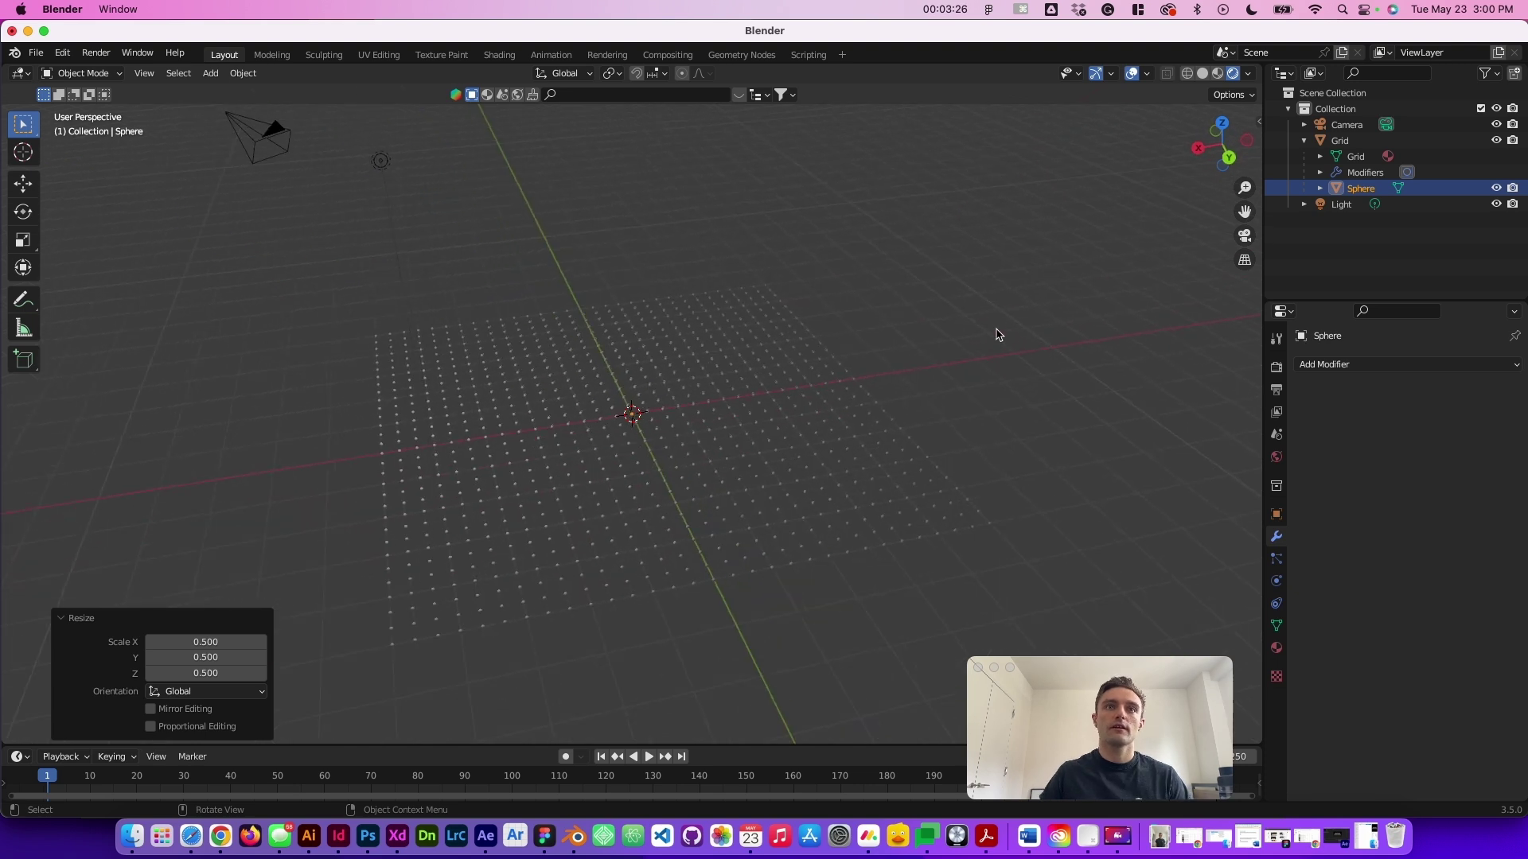
scroll(997, 335, "down", 3)
scroll(998, 335, "up", 3)
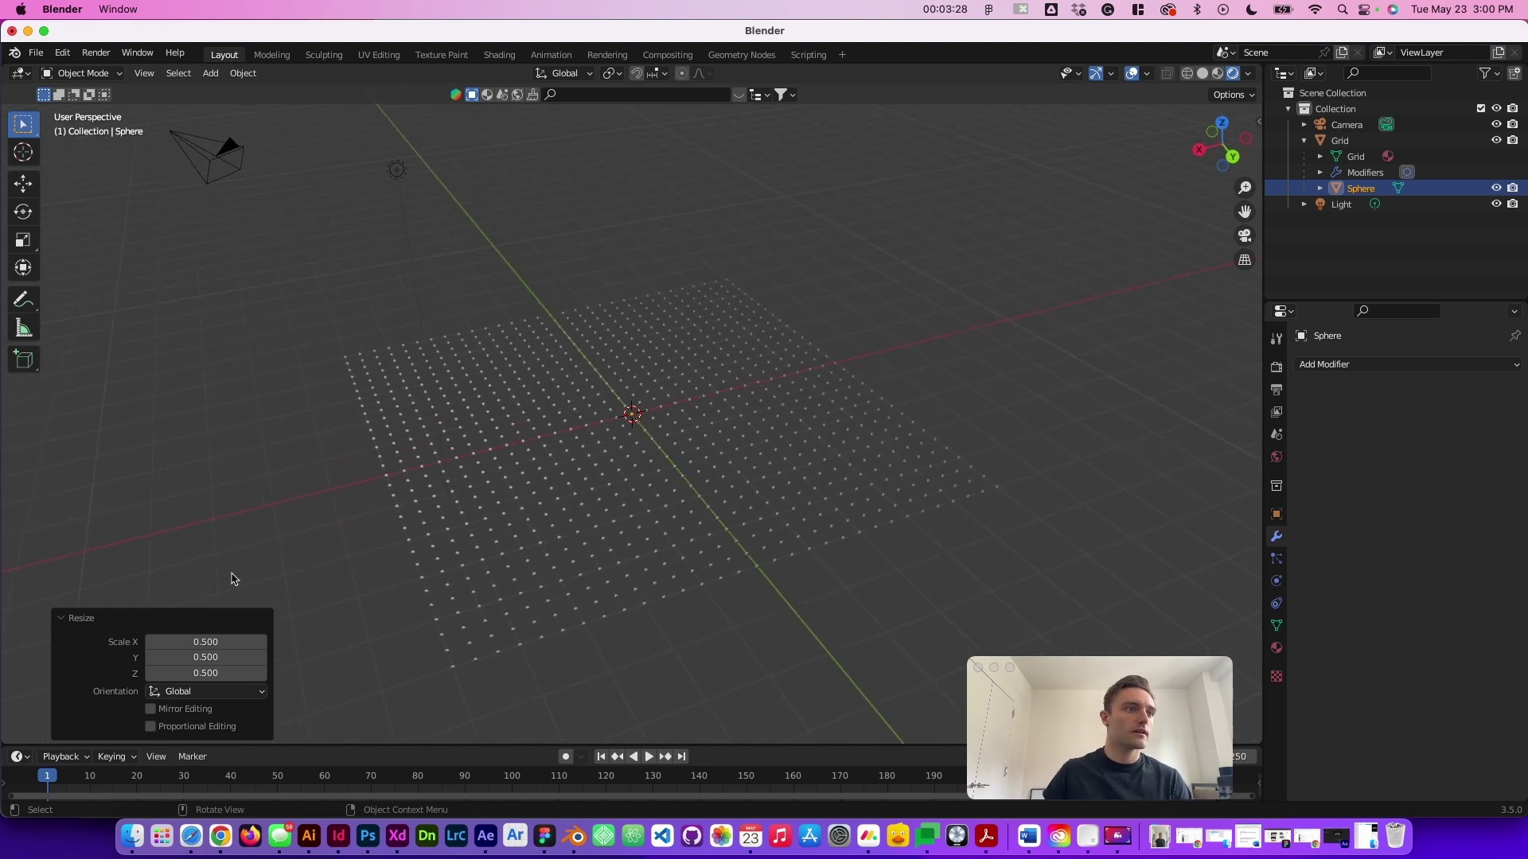
left_click(65, 624)
left_click(171, 496)
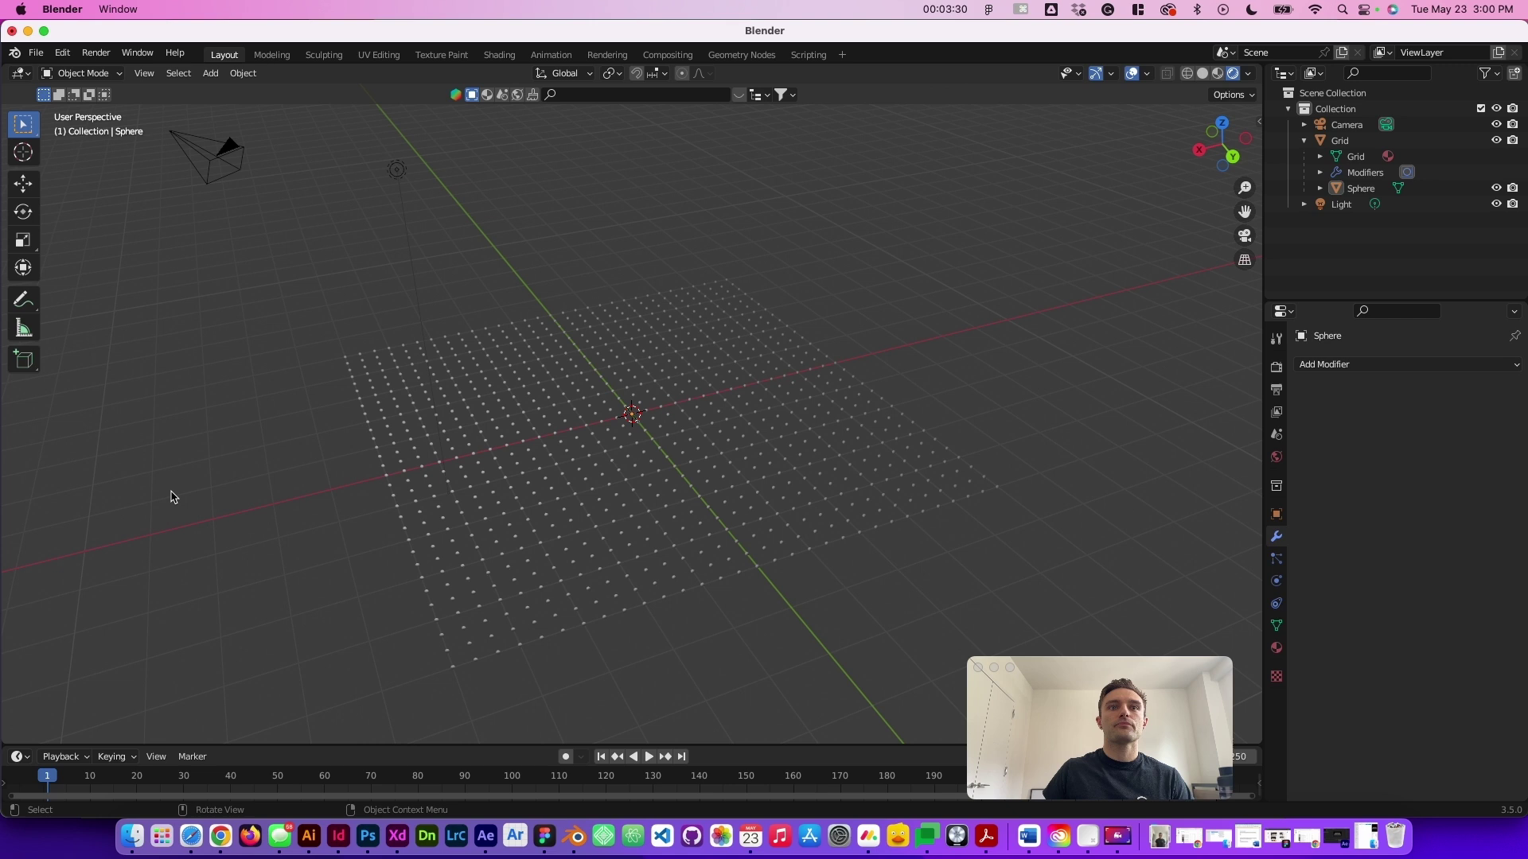
Add a Wave modifier to the grid below its Subdivision modifier
scroll(171, 496, "left", 4)
scroll(597, 523, "left", 8)
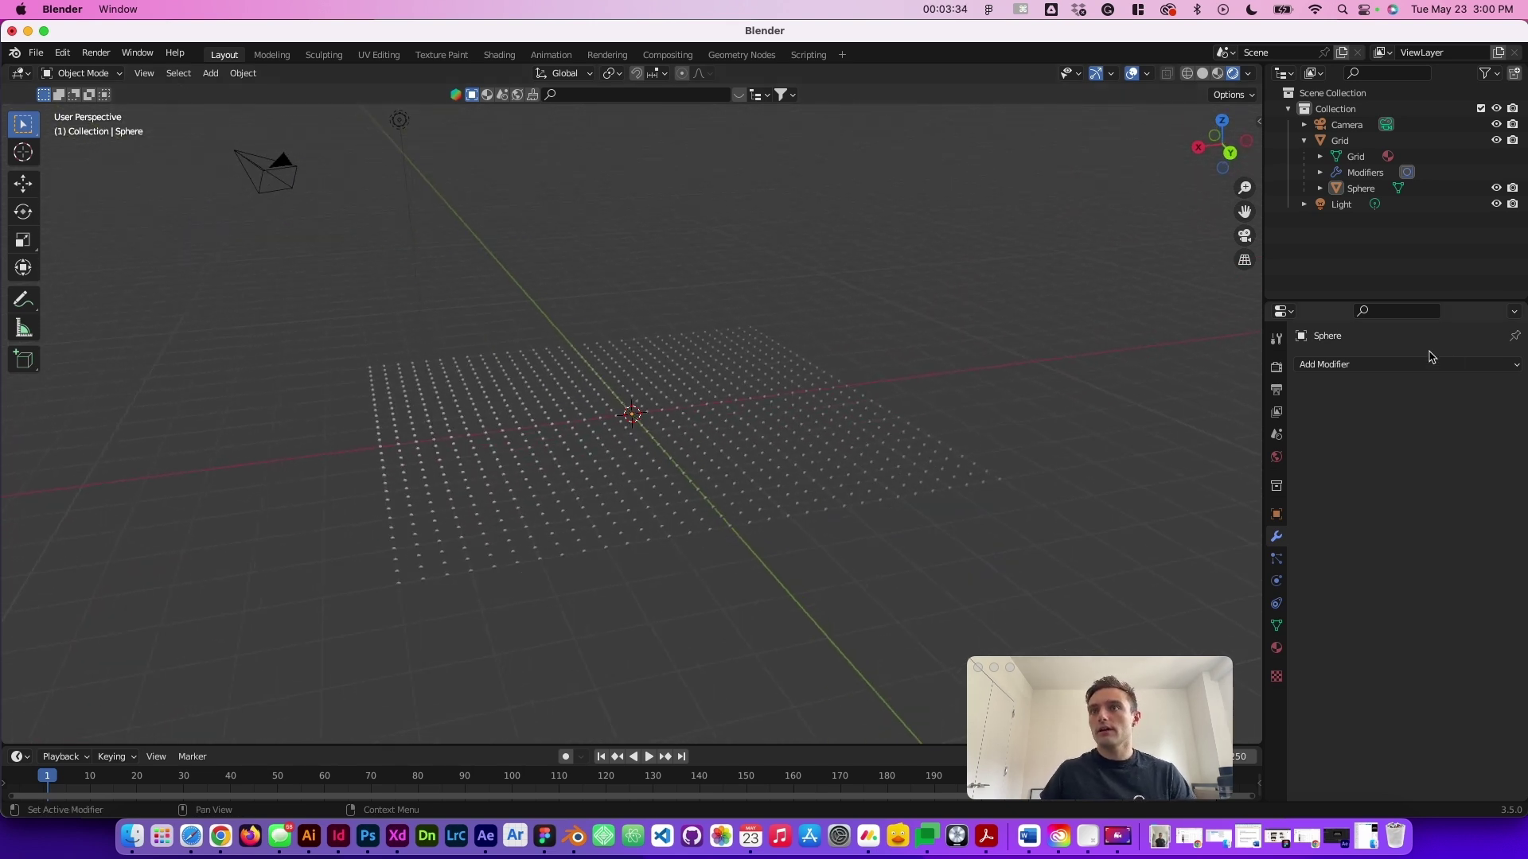
left_click(1355, 157)
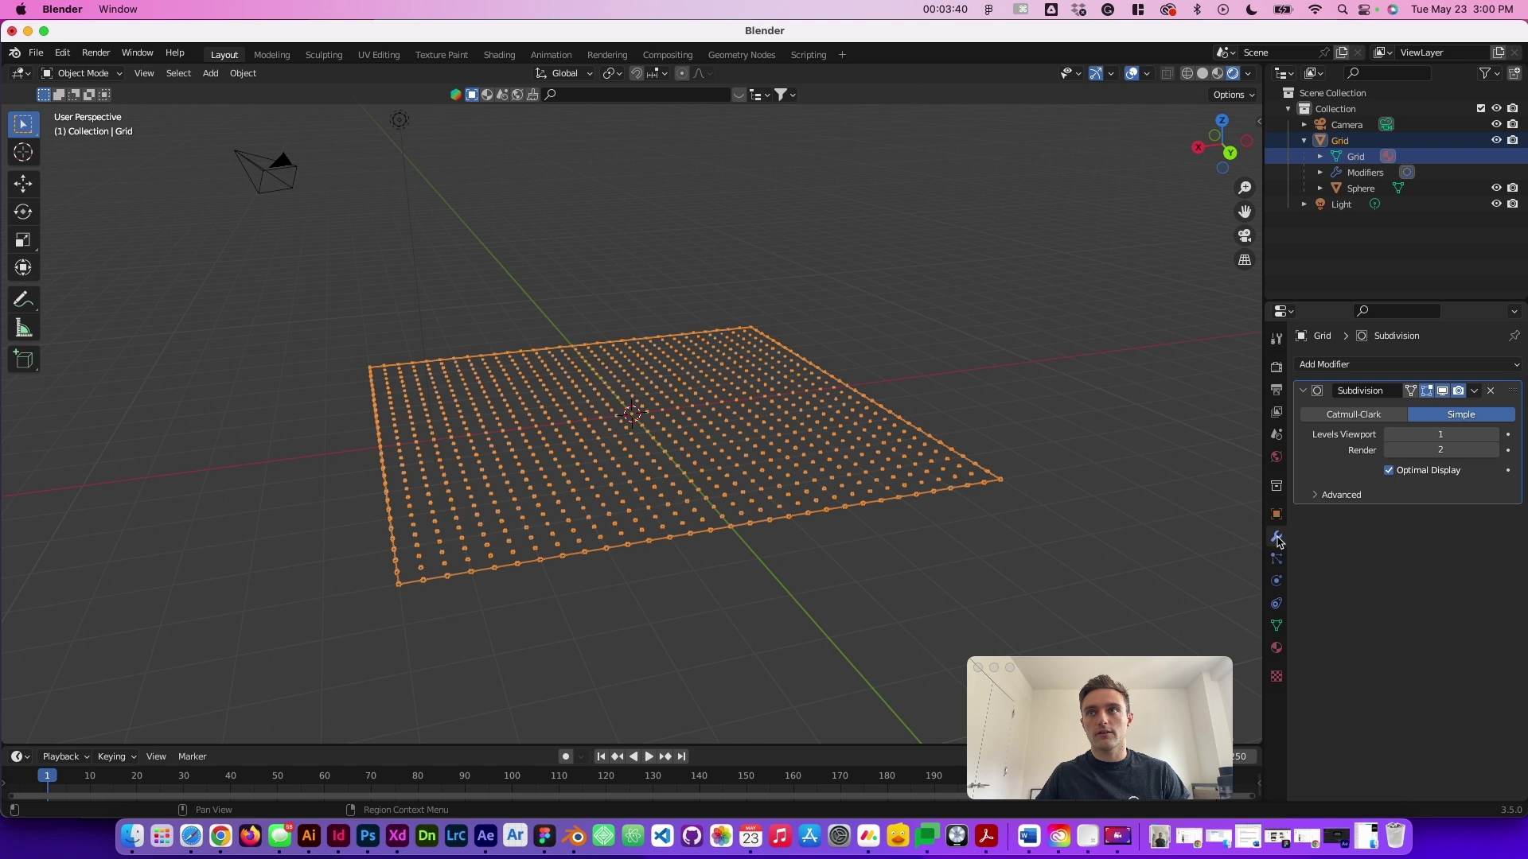
left_click(1365, 363)
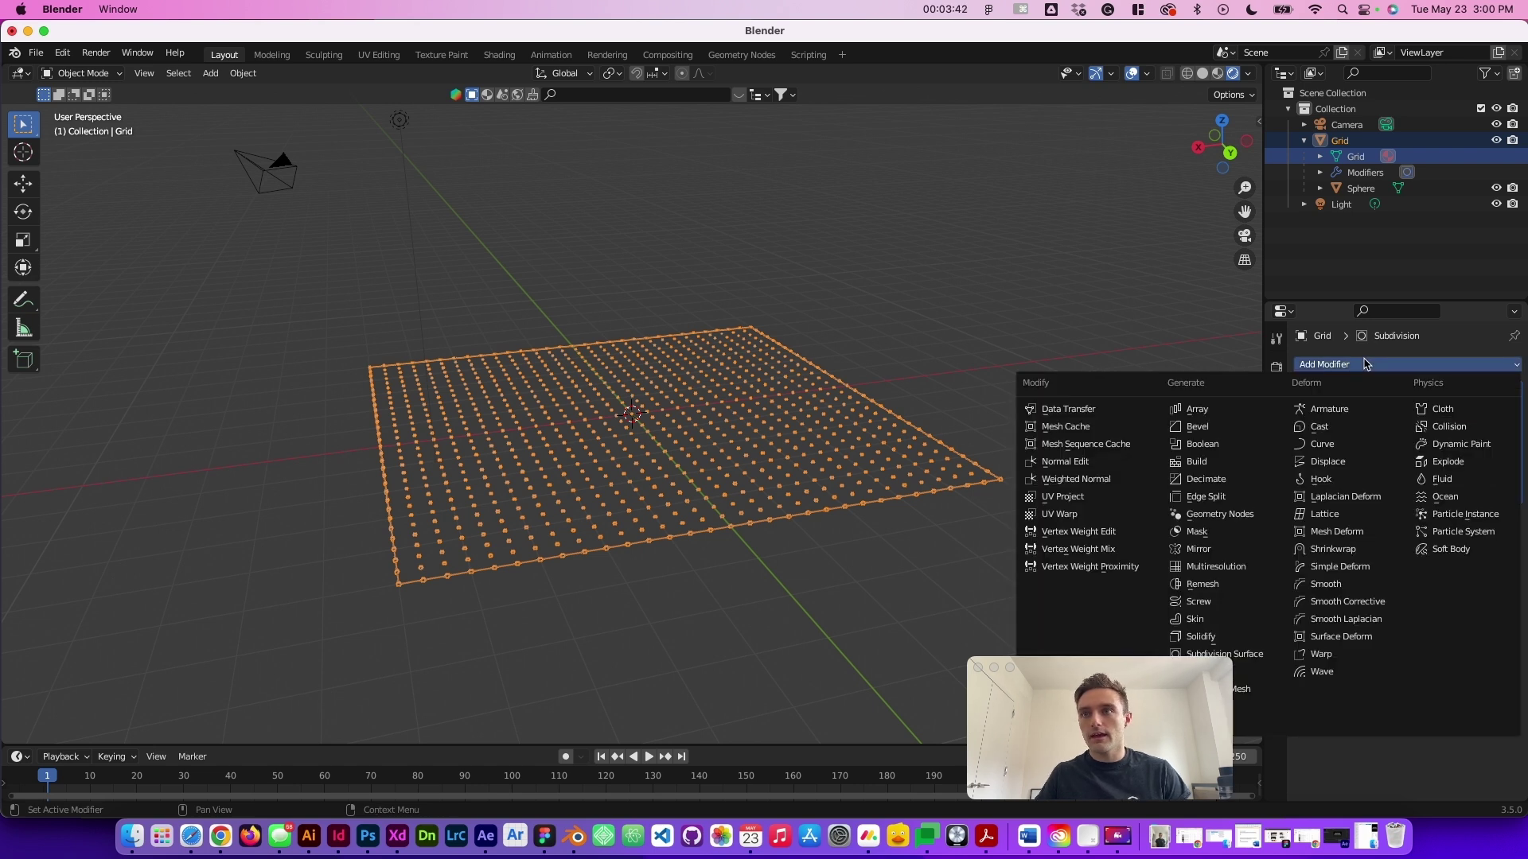
left_click(1334, 678)
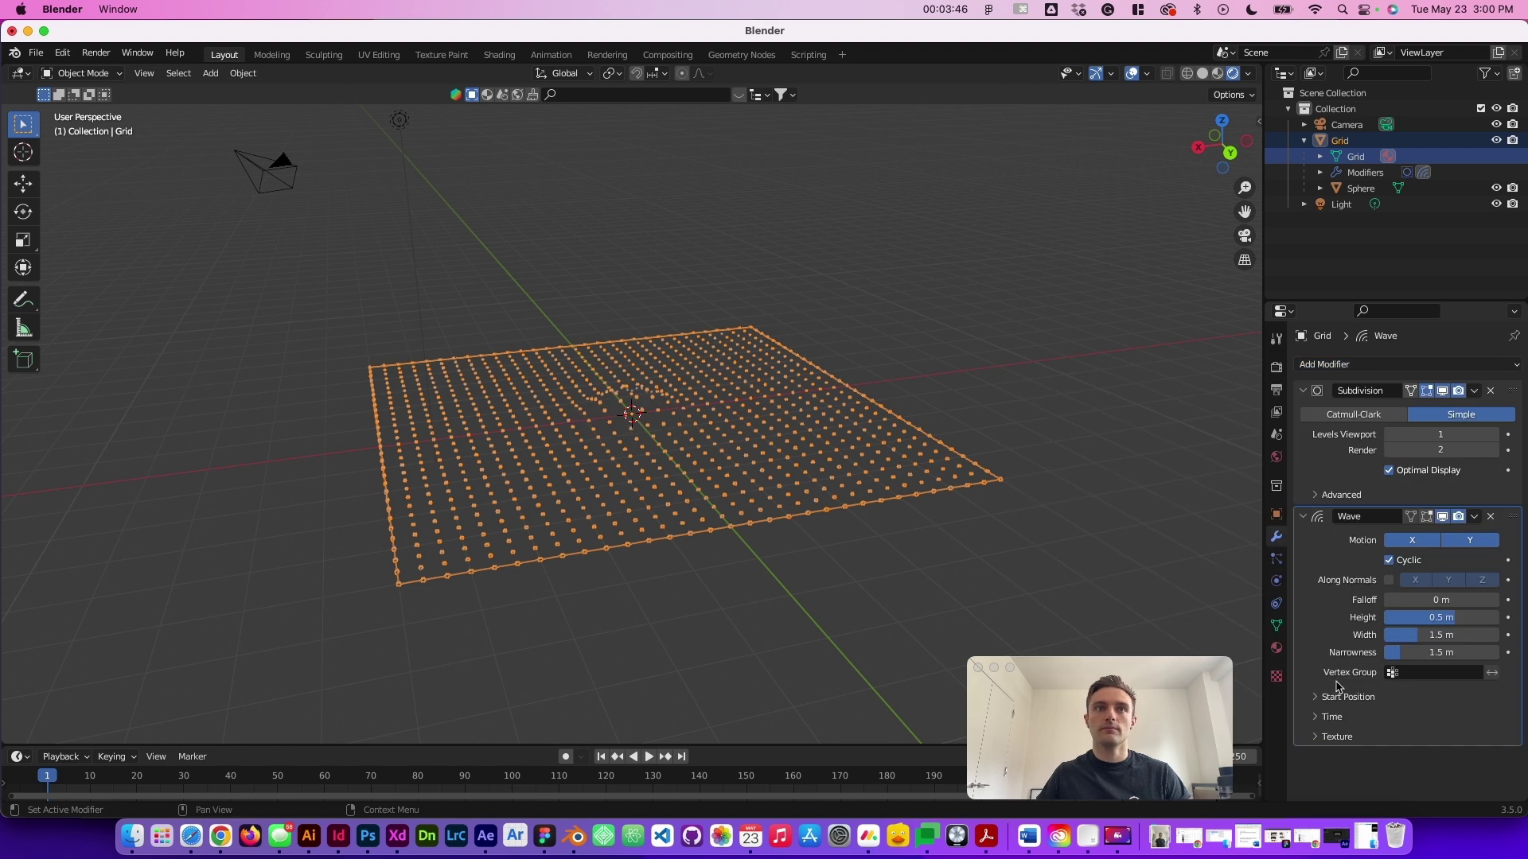
scroll(977, 553, "left", 5)
scroll(947, 567, "up", 2)
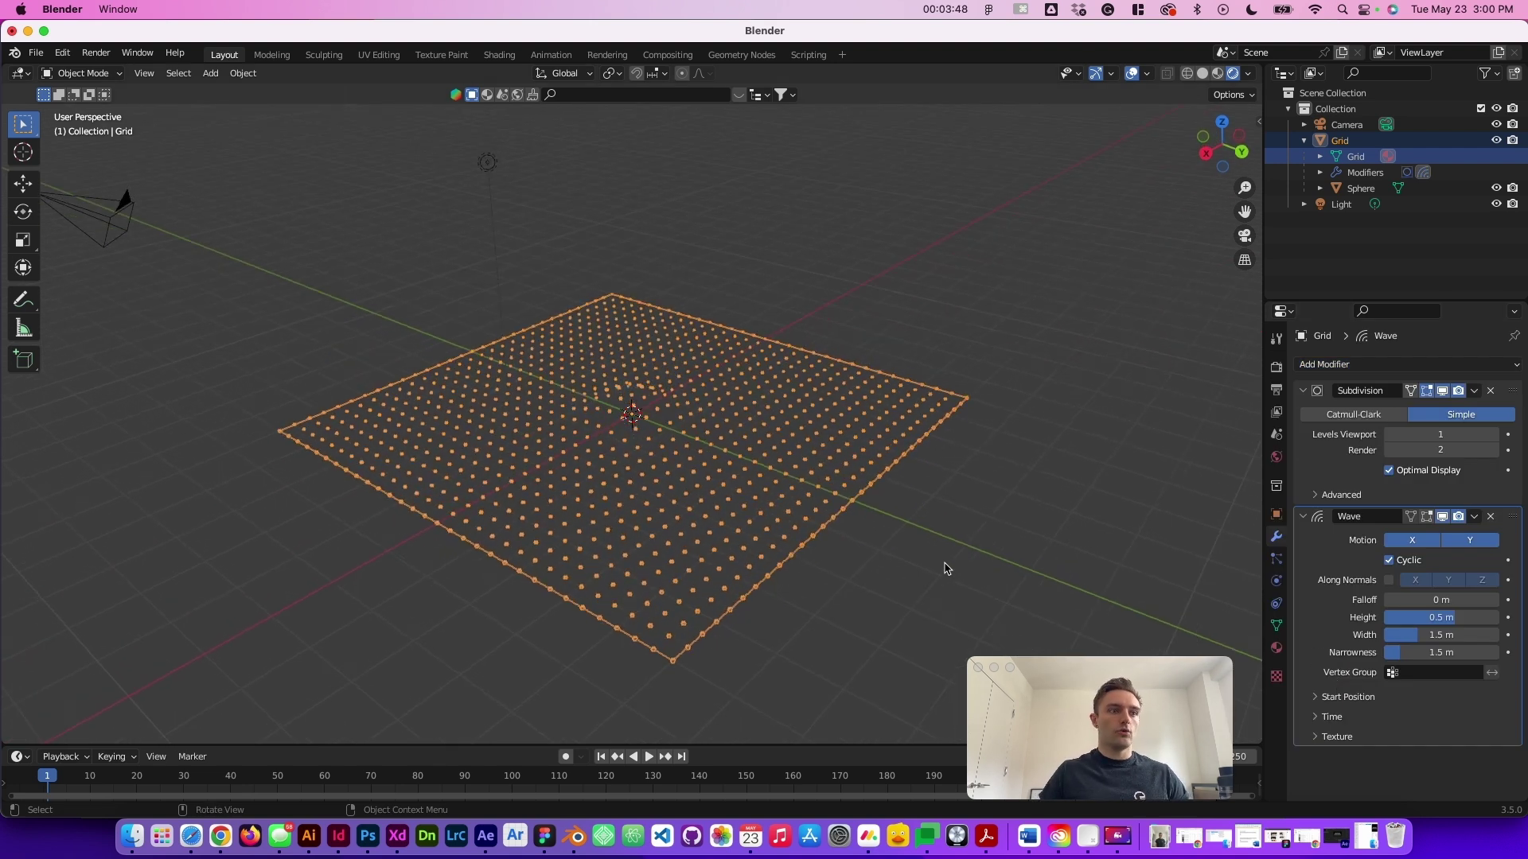
Enlarge the timeline, play the animation and deselect the grid to watch the wave move through the spheres
left_click_drag(337, 746, 339, 703)
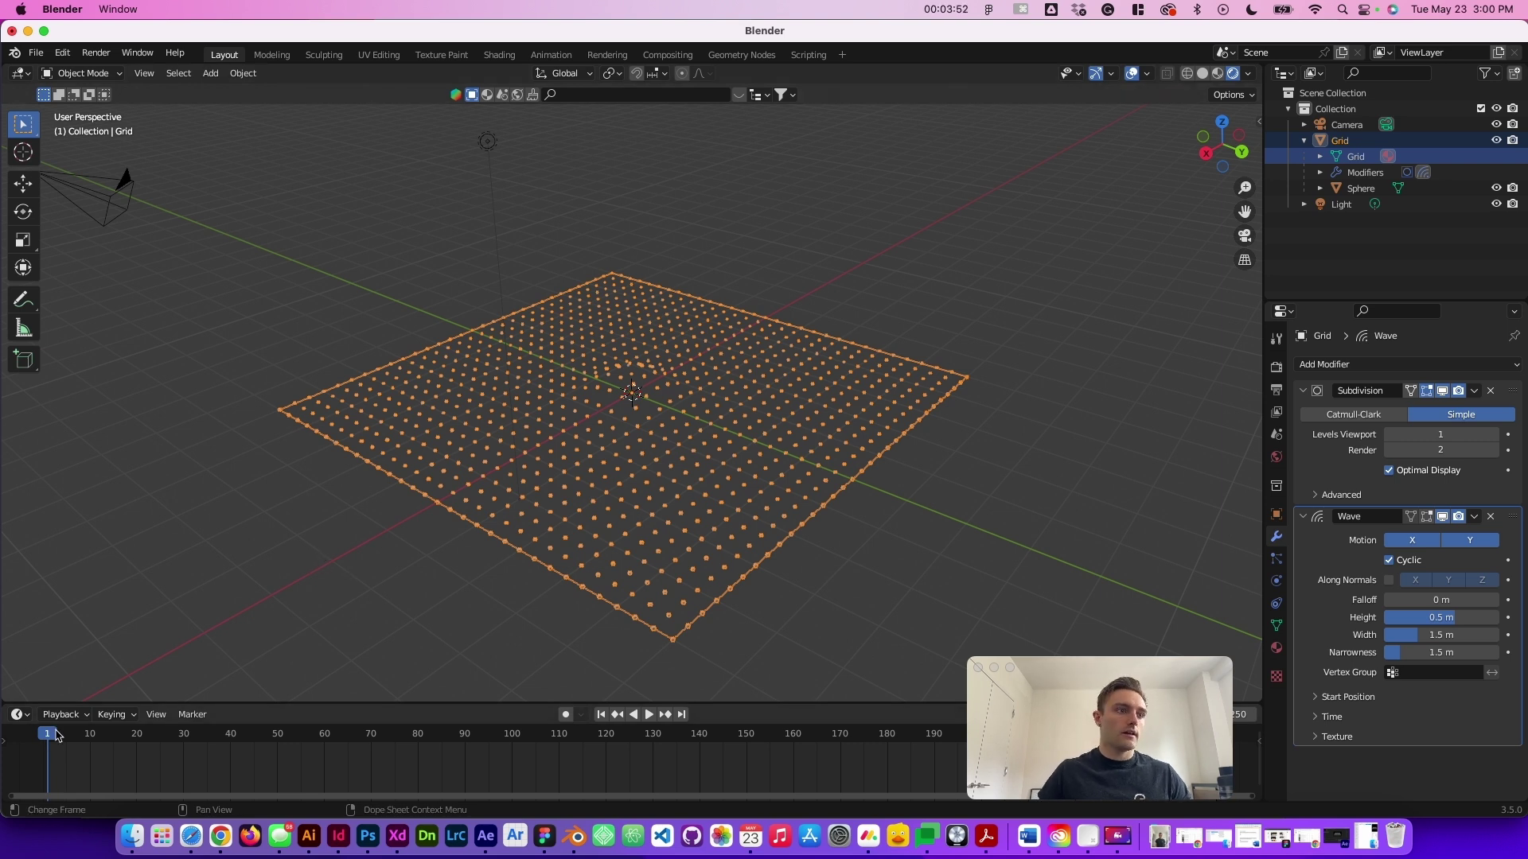
key("space")
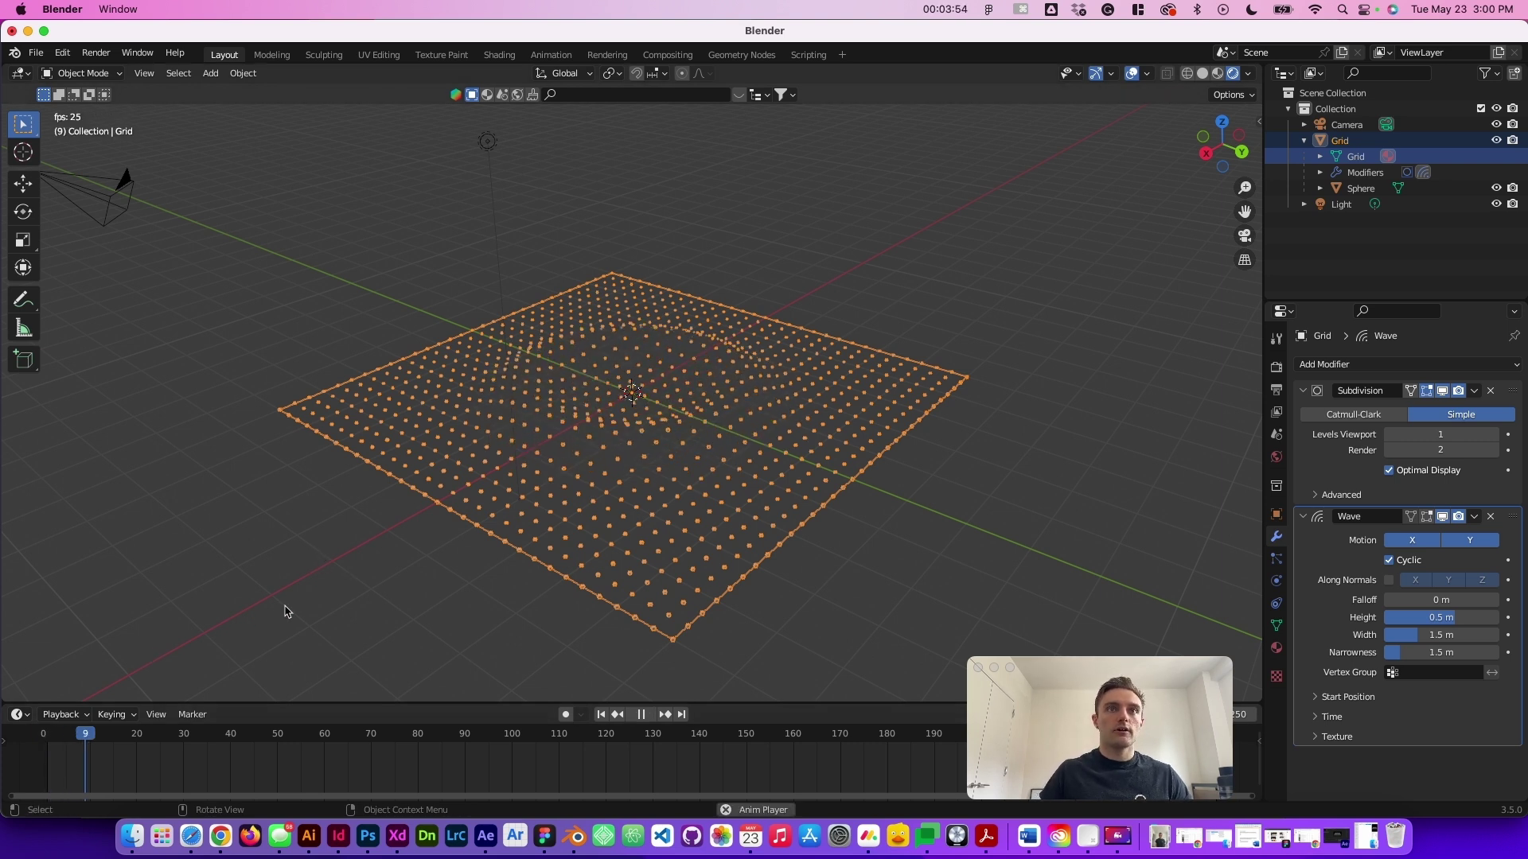
left_click(287, 612)
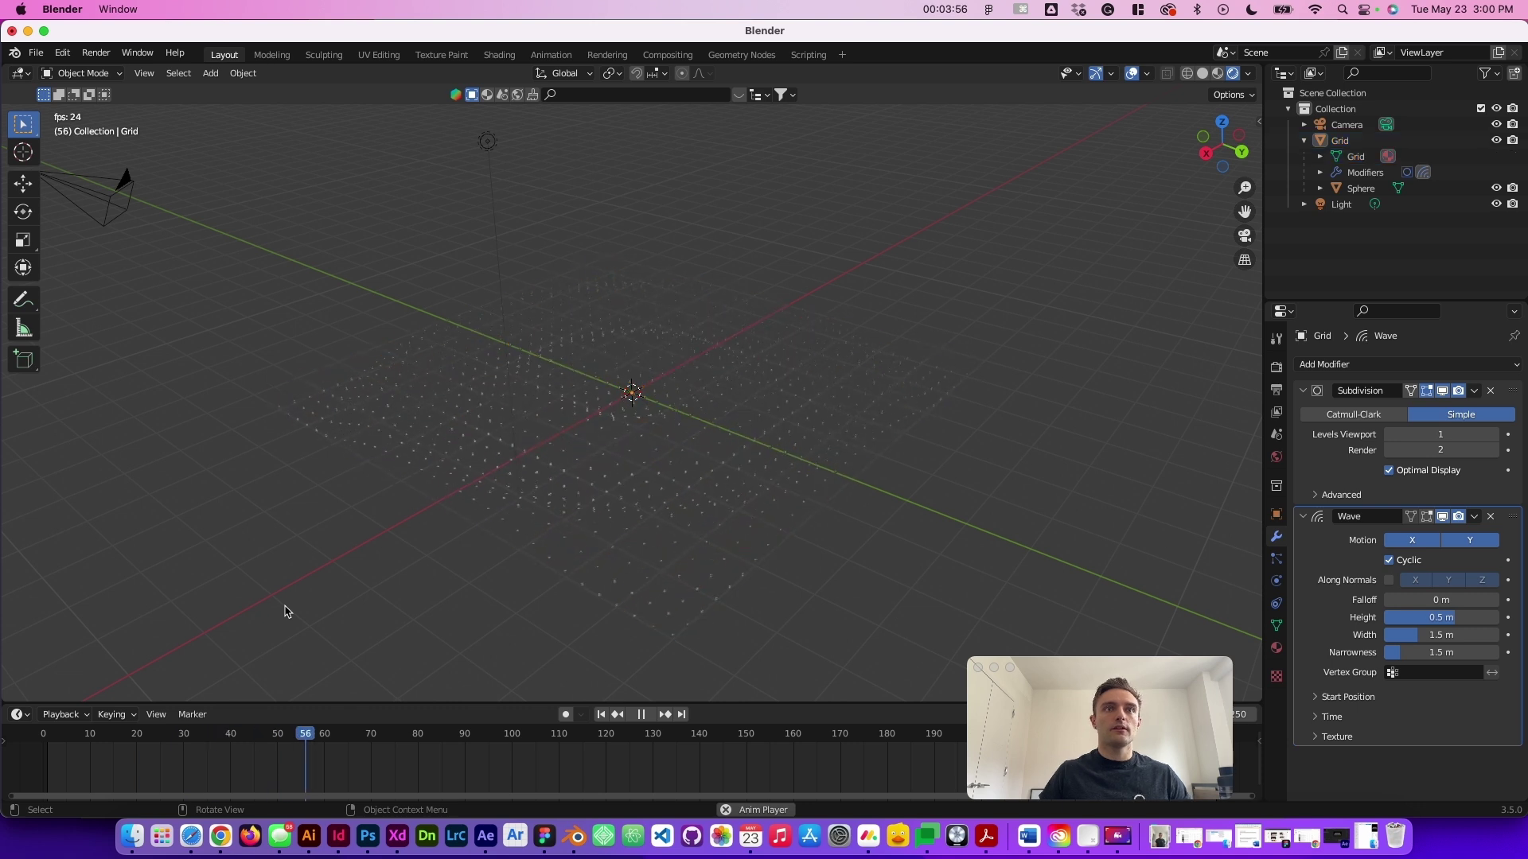
scroll(285, 606, "right", 5)
scroll(285, 605, "left", 5)
scroll(285, 605, "right", 4)
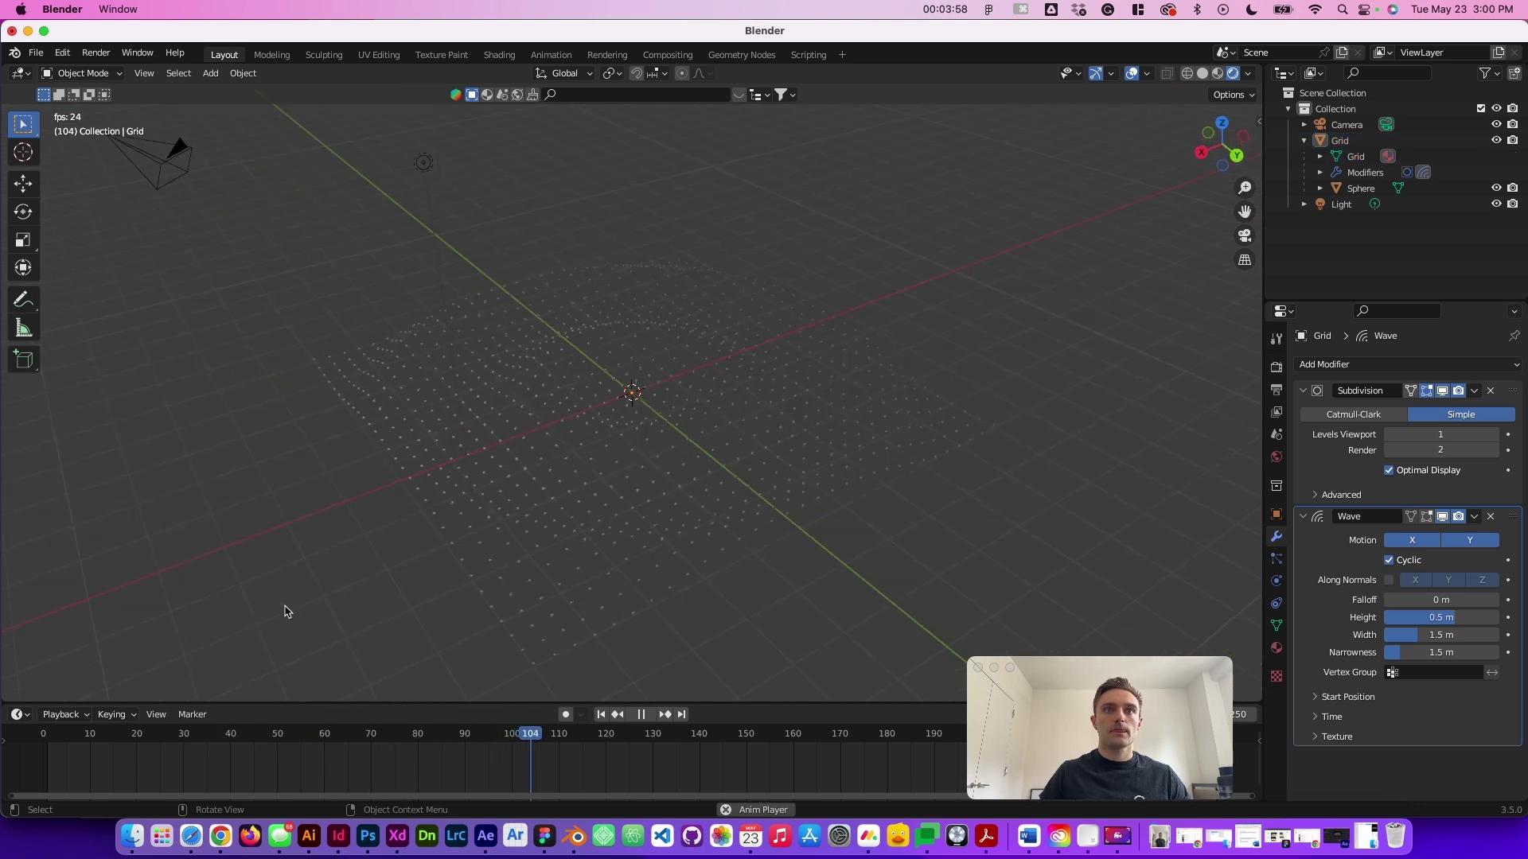
scroll(285, 606, "left", 2)
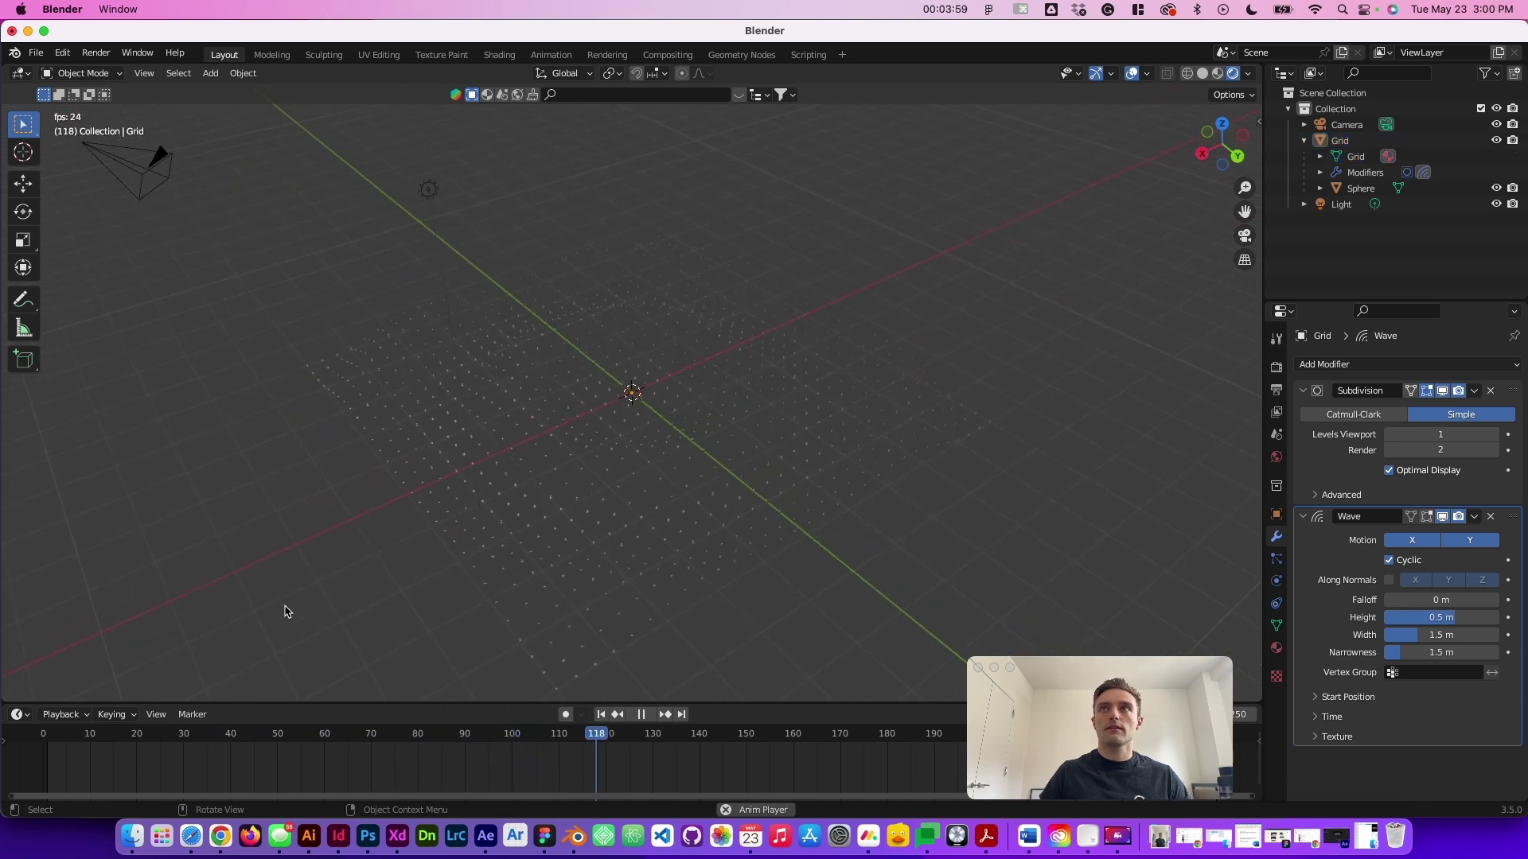
Compare the playing wave in Solid and Material Preview shading, then return the viewport to Rendered shading
left_click(1202, 73)
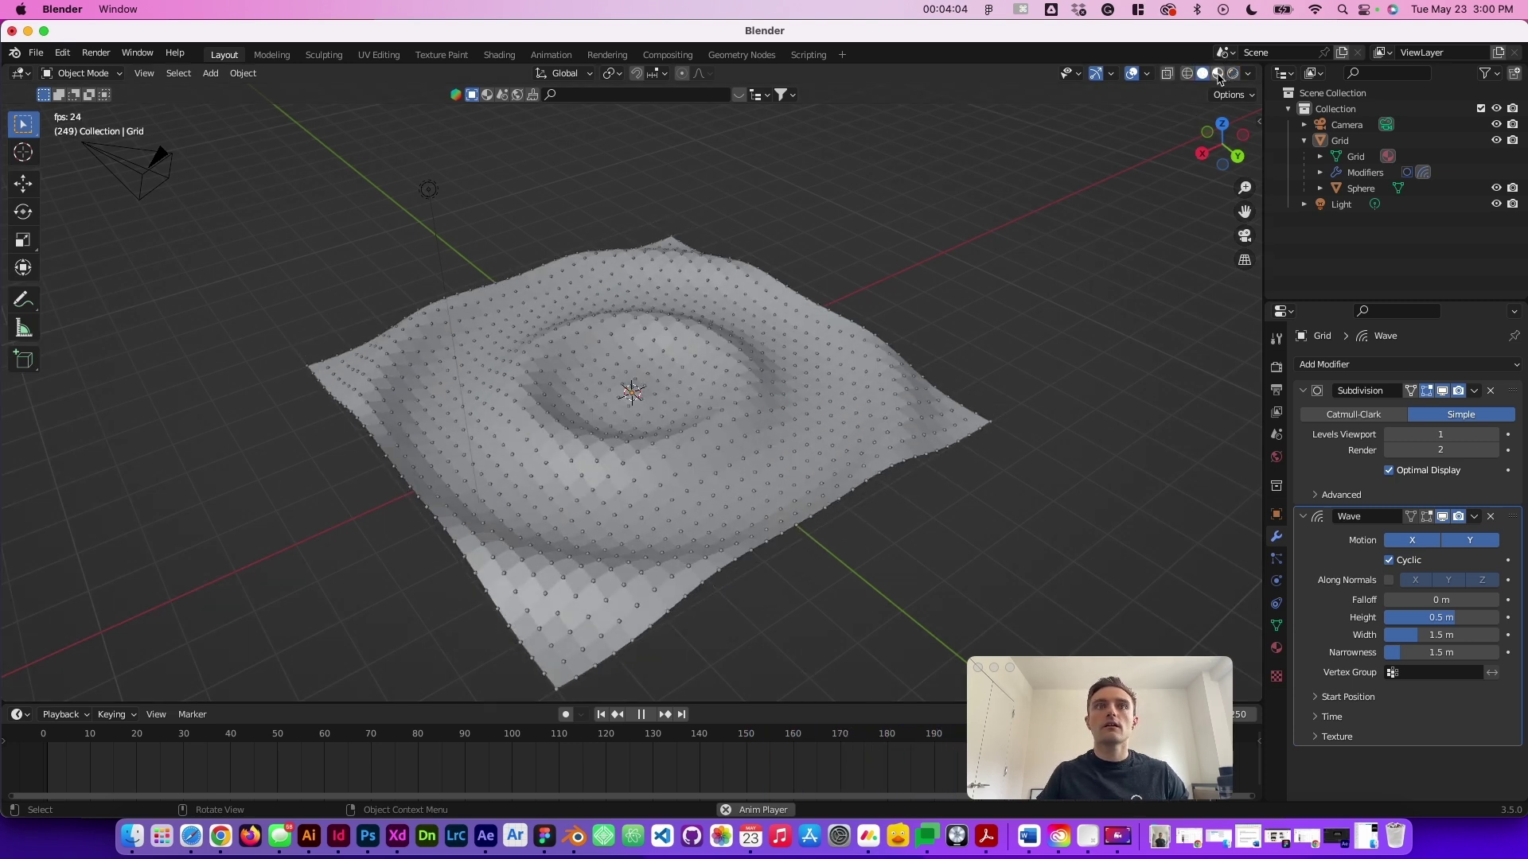
left_click(1217, 73)
middle_click_drag(957, 373, 1024, 443)
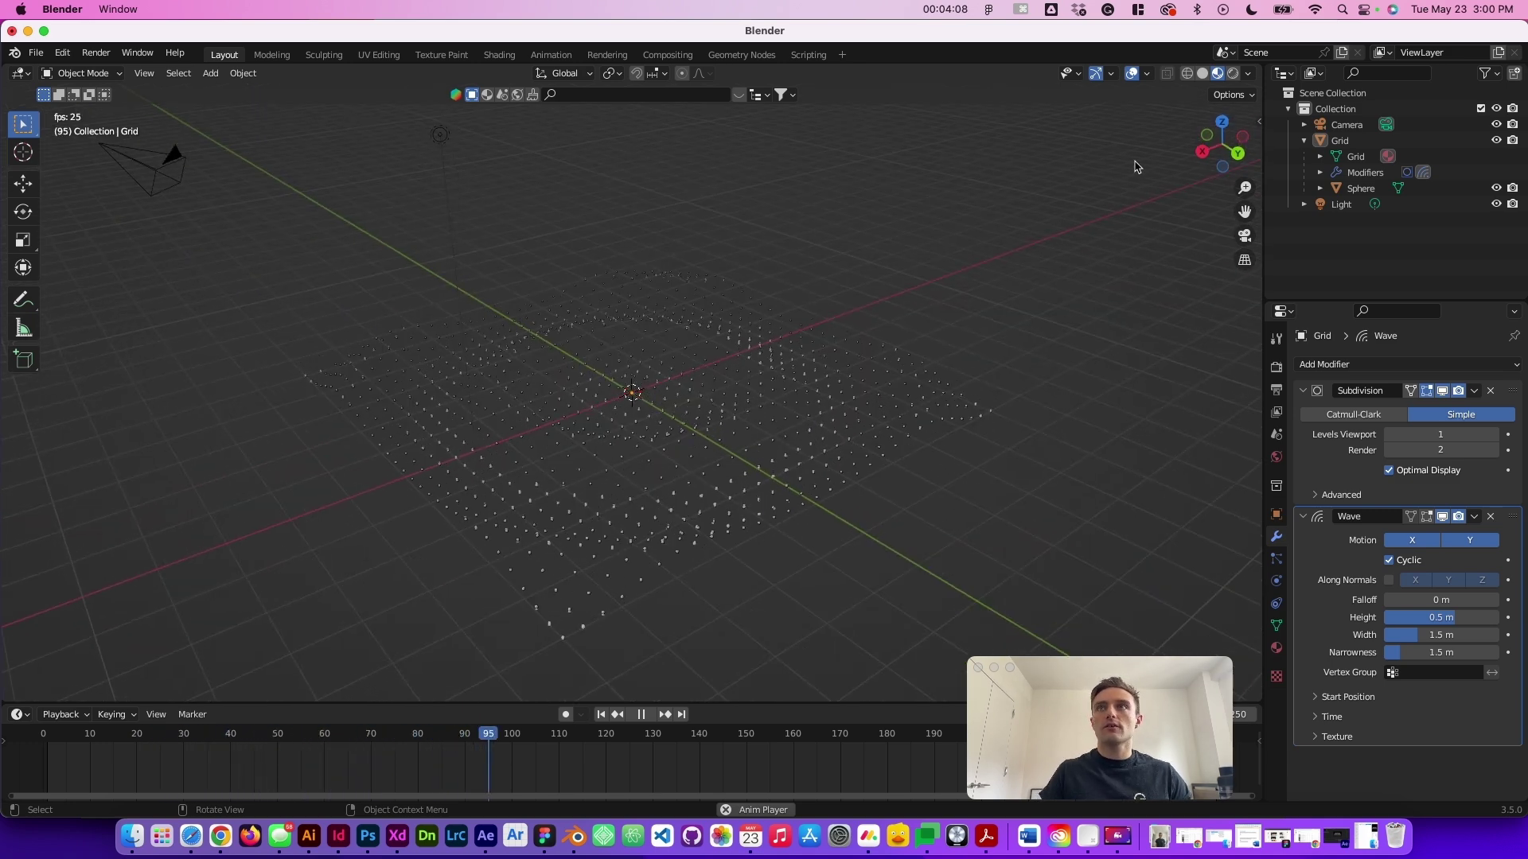
left_click(1234, 74)
middle_click_drag(1062, 423, 1080, 437)
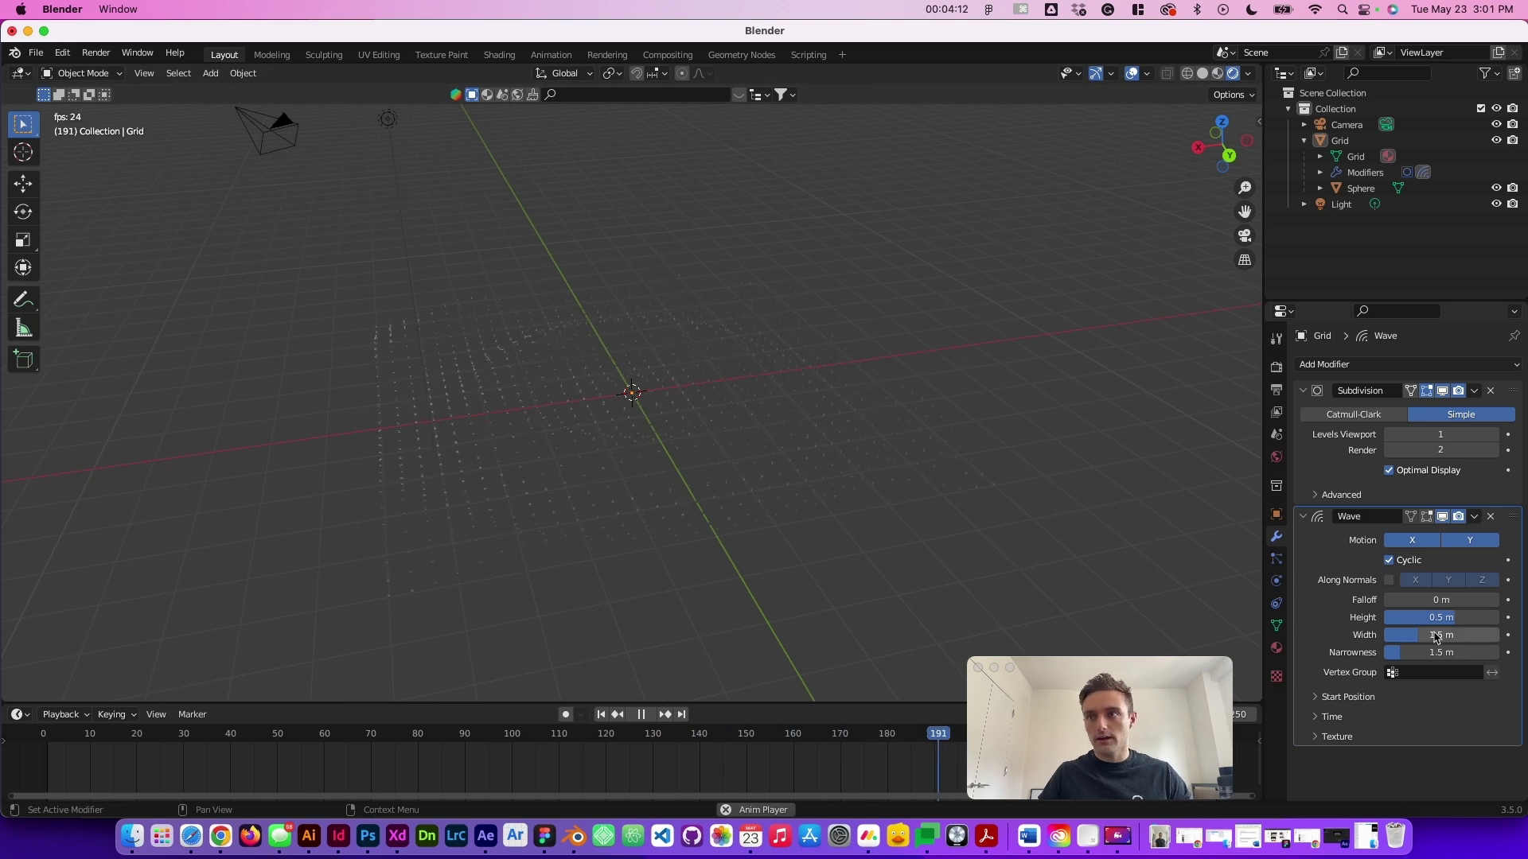
Set the Wave modifier's speed to 0.1 in its Time settings and check the slower motion
left_click(1336, 718)
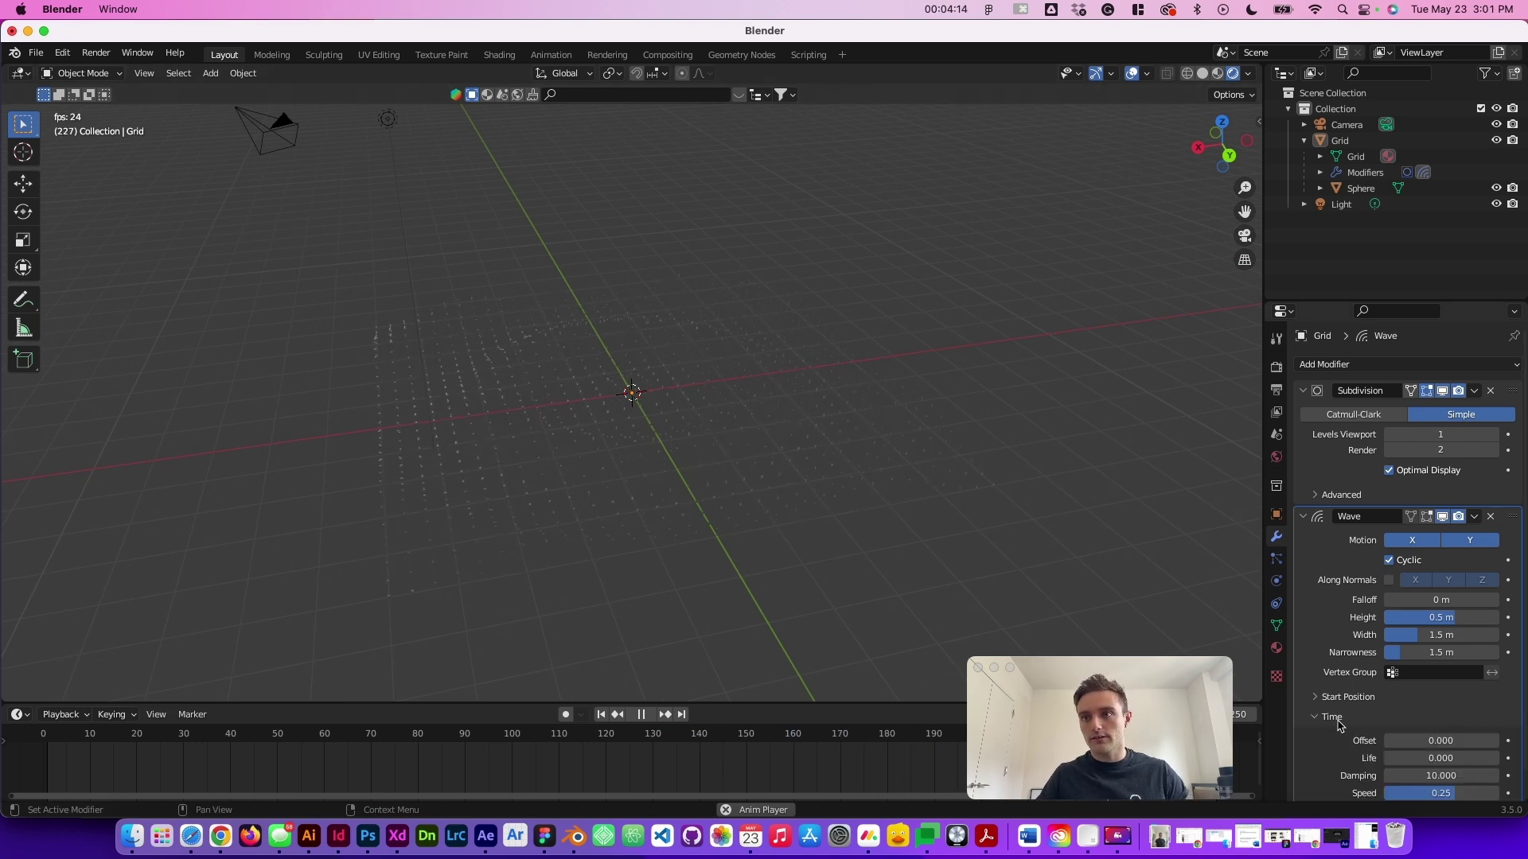
scroll(1442, 760, "down", 1)
left_click(1457, 766)
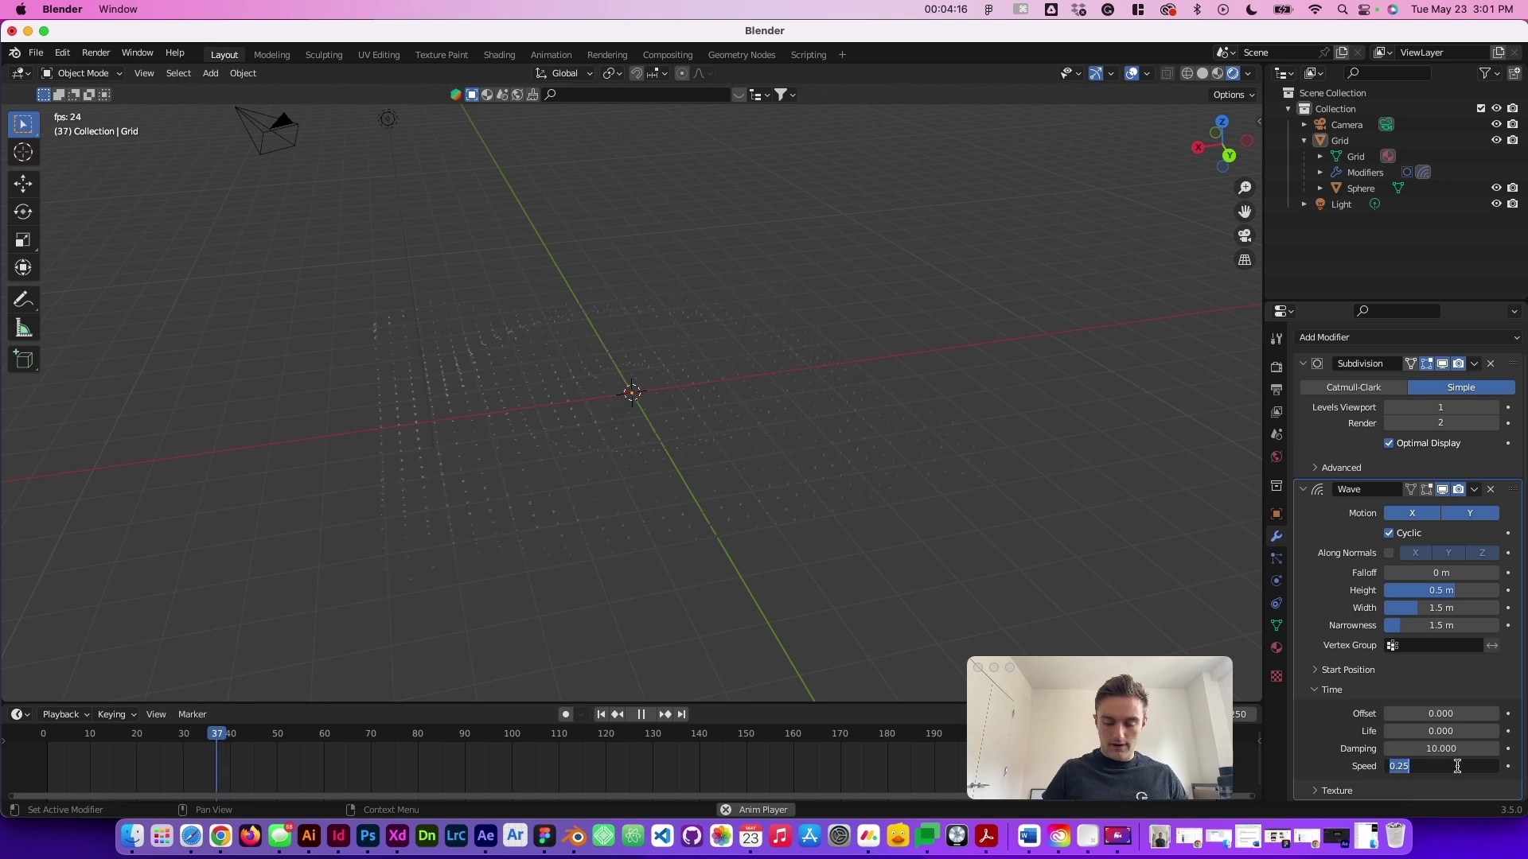
type(".1")
key("Return")
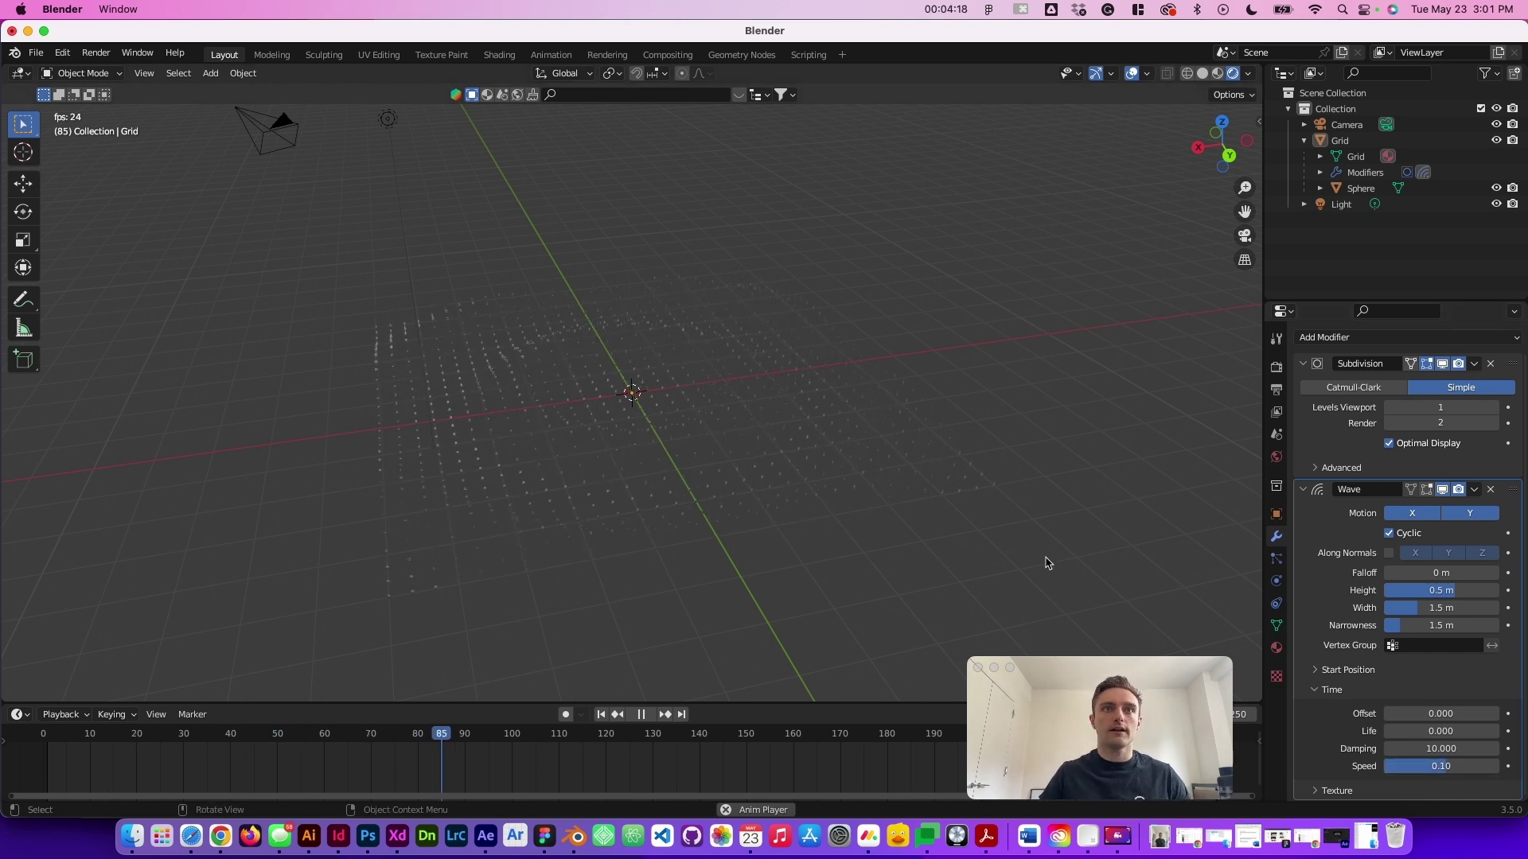
scroll(1045, 563, "left", 5)
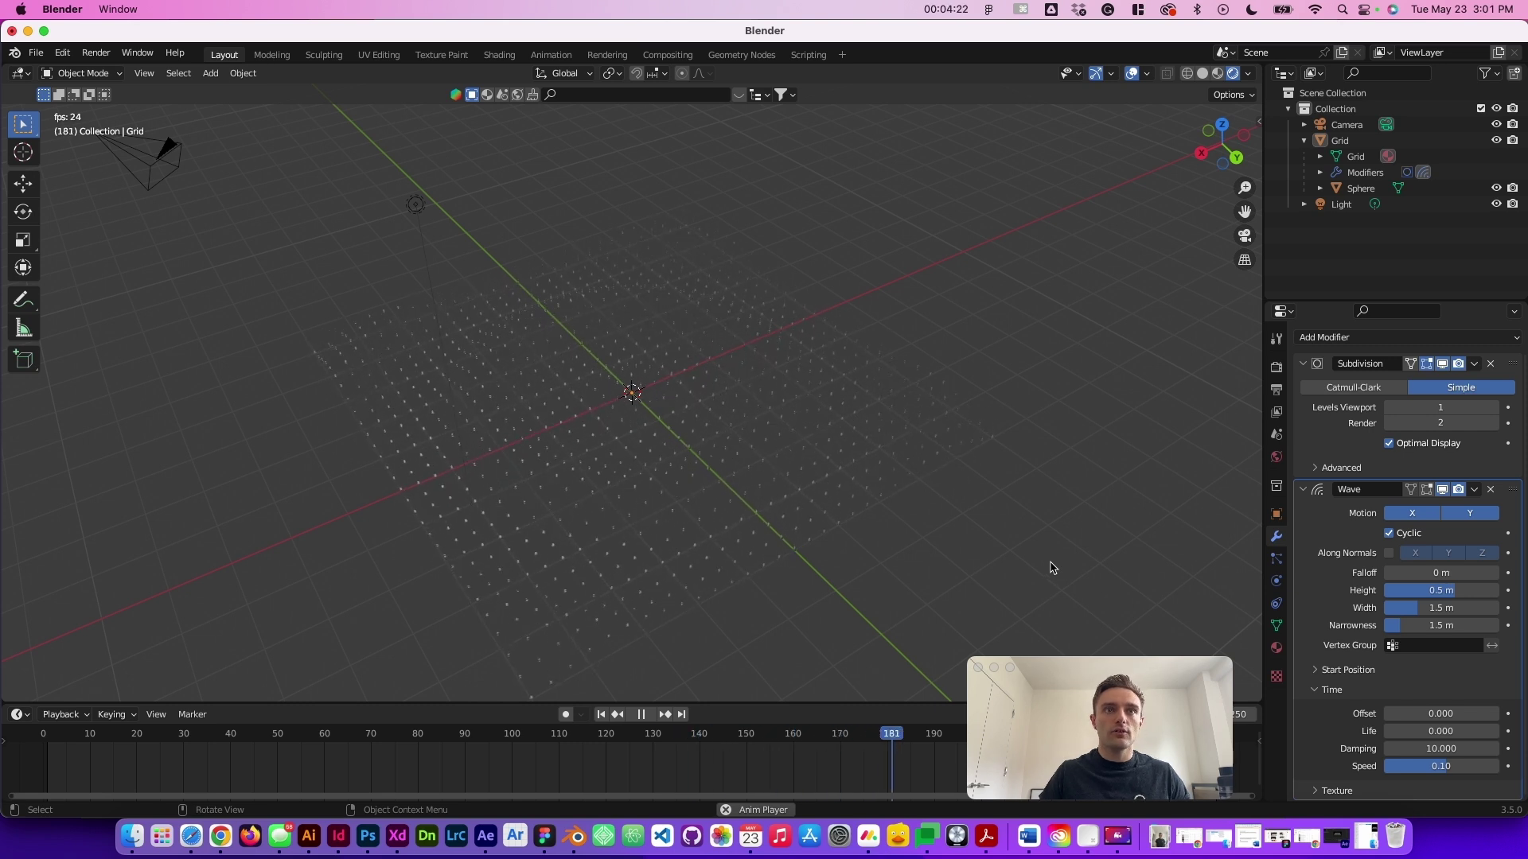
scroll(1049, 549, "down", 5)
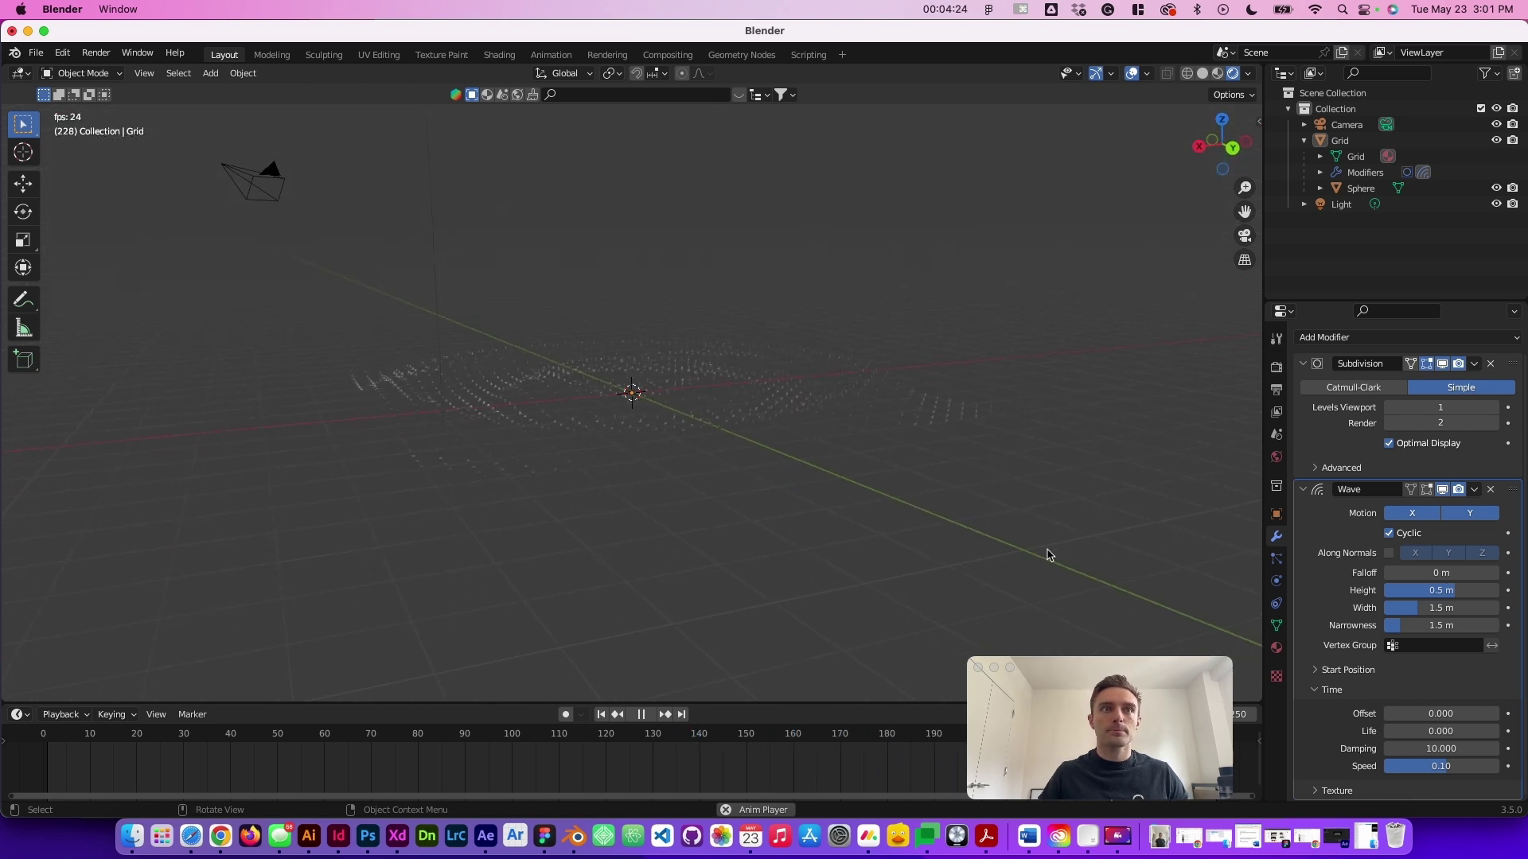
scroll(1051, 549, "up", 2)
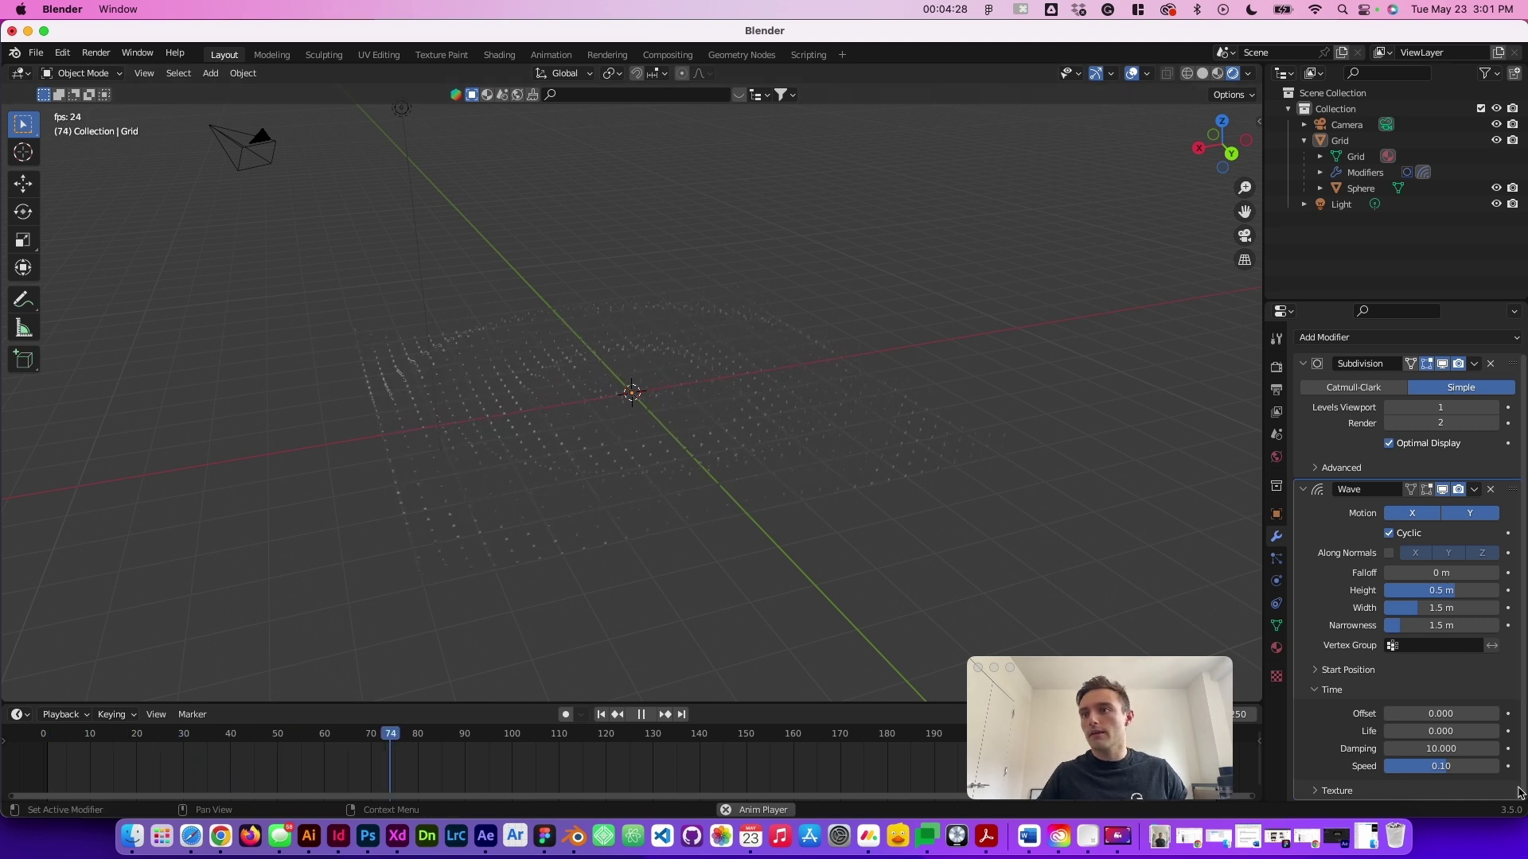
Reduce the Wave modifier's speed further to 0.05
left_click(1444, 768)
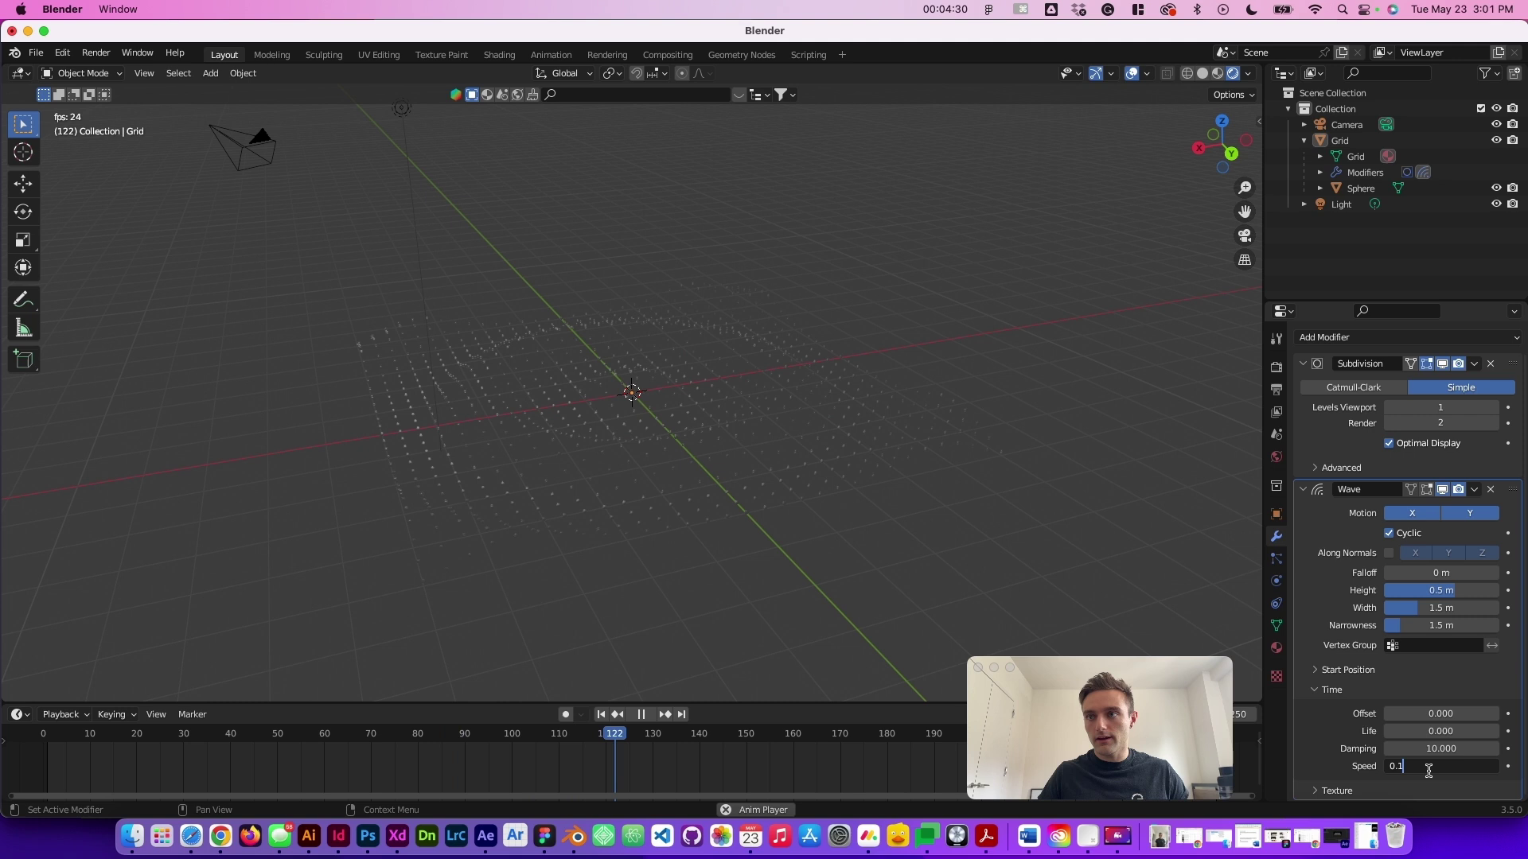
key("BackSpace")
key("BackSpace")
key("Return")
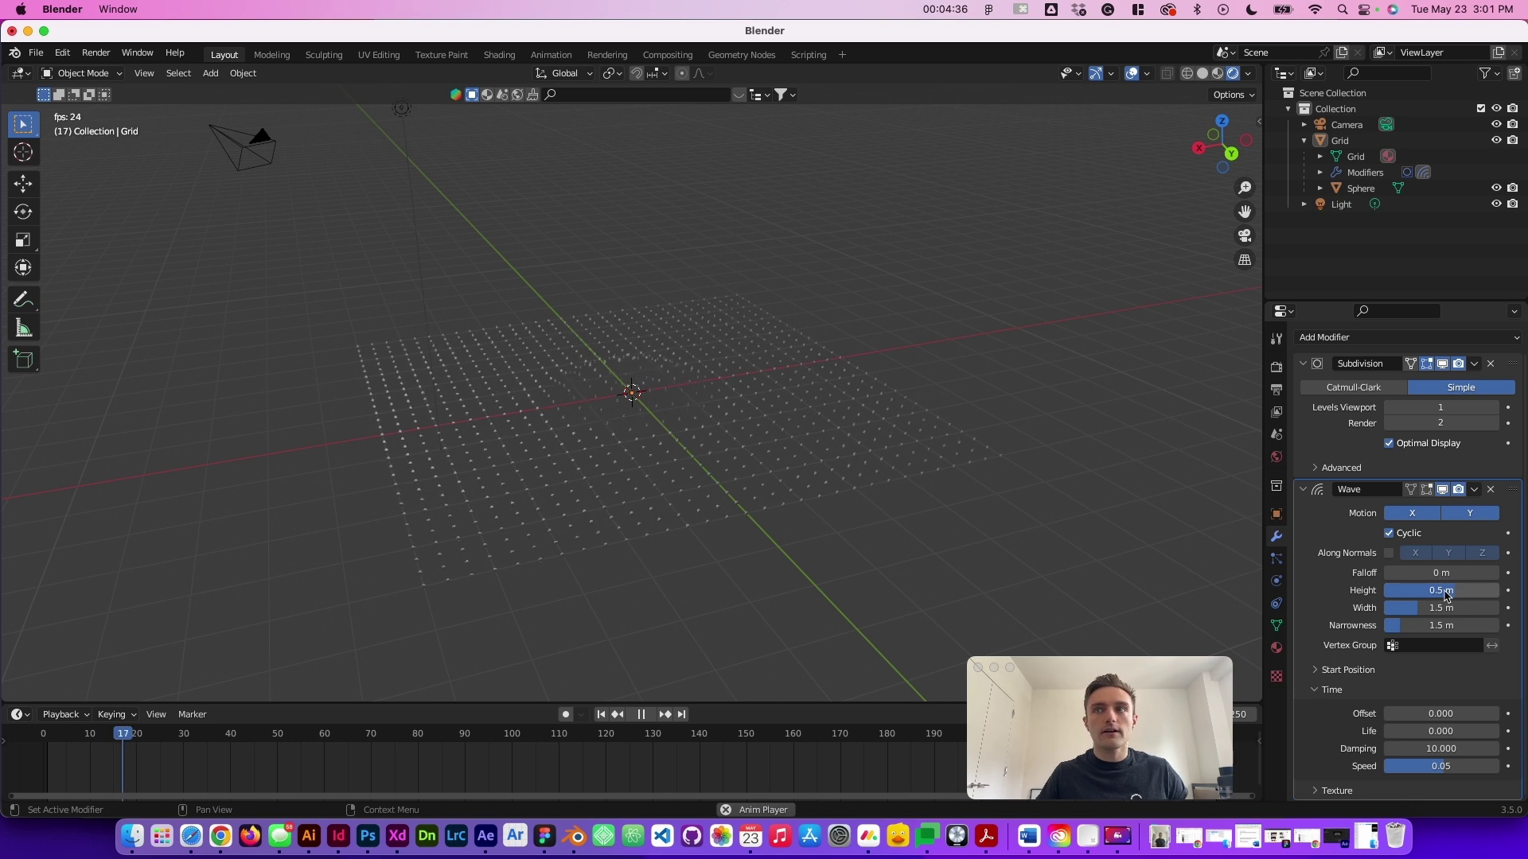
Set the Wave modifier's height to 1 m and inspect the taller wave from a low angle
left_click(1494, 591)
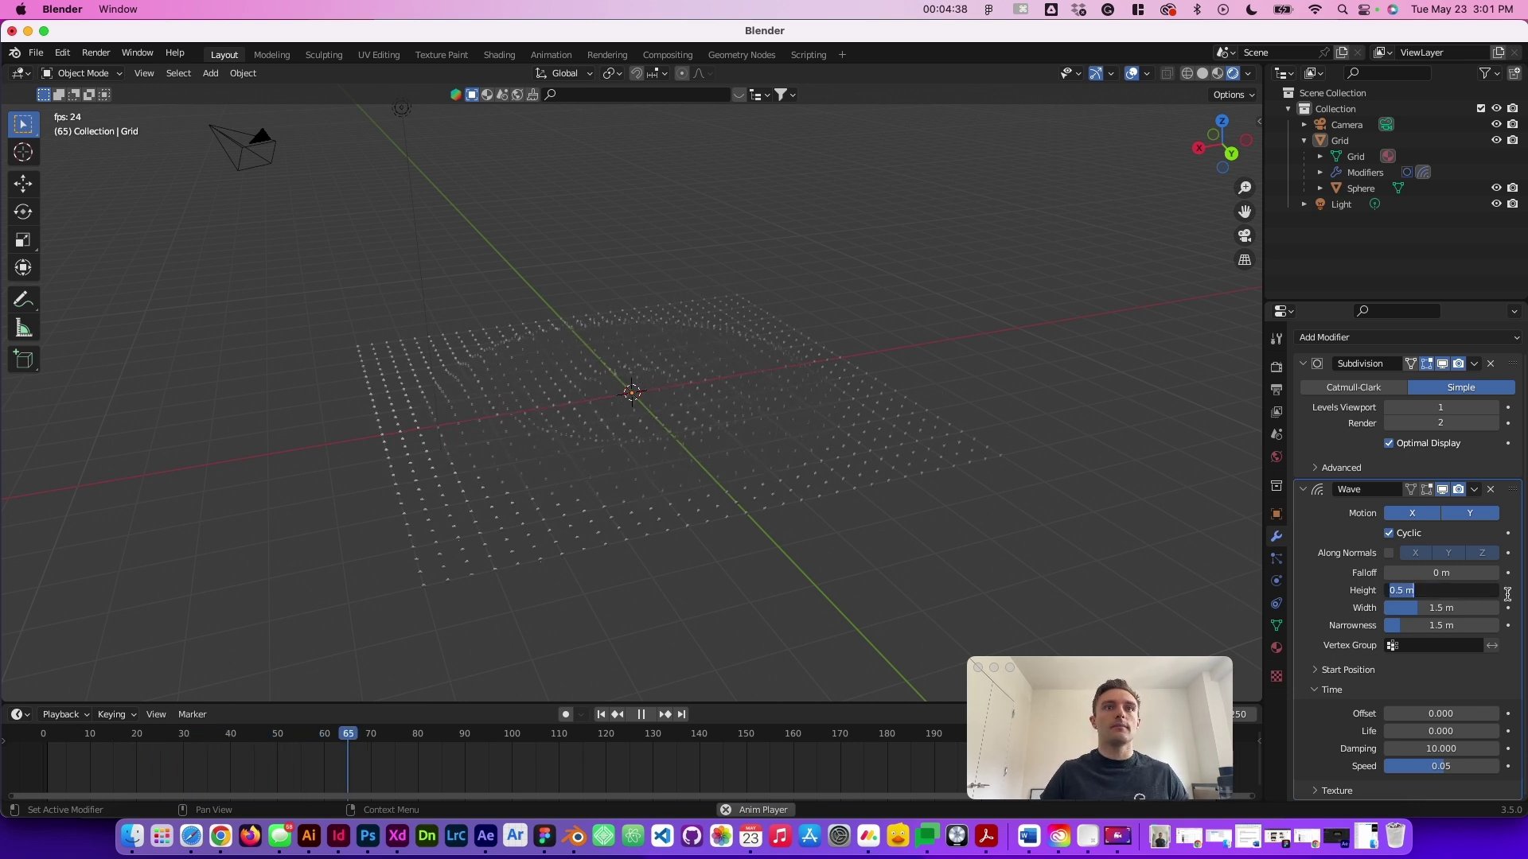
type("1")
key("Return")
scroll(1039, 495, "down", 5)
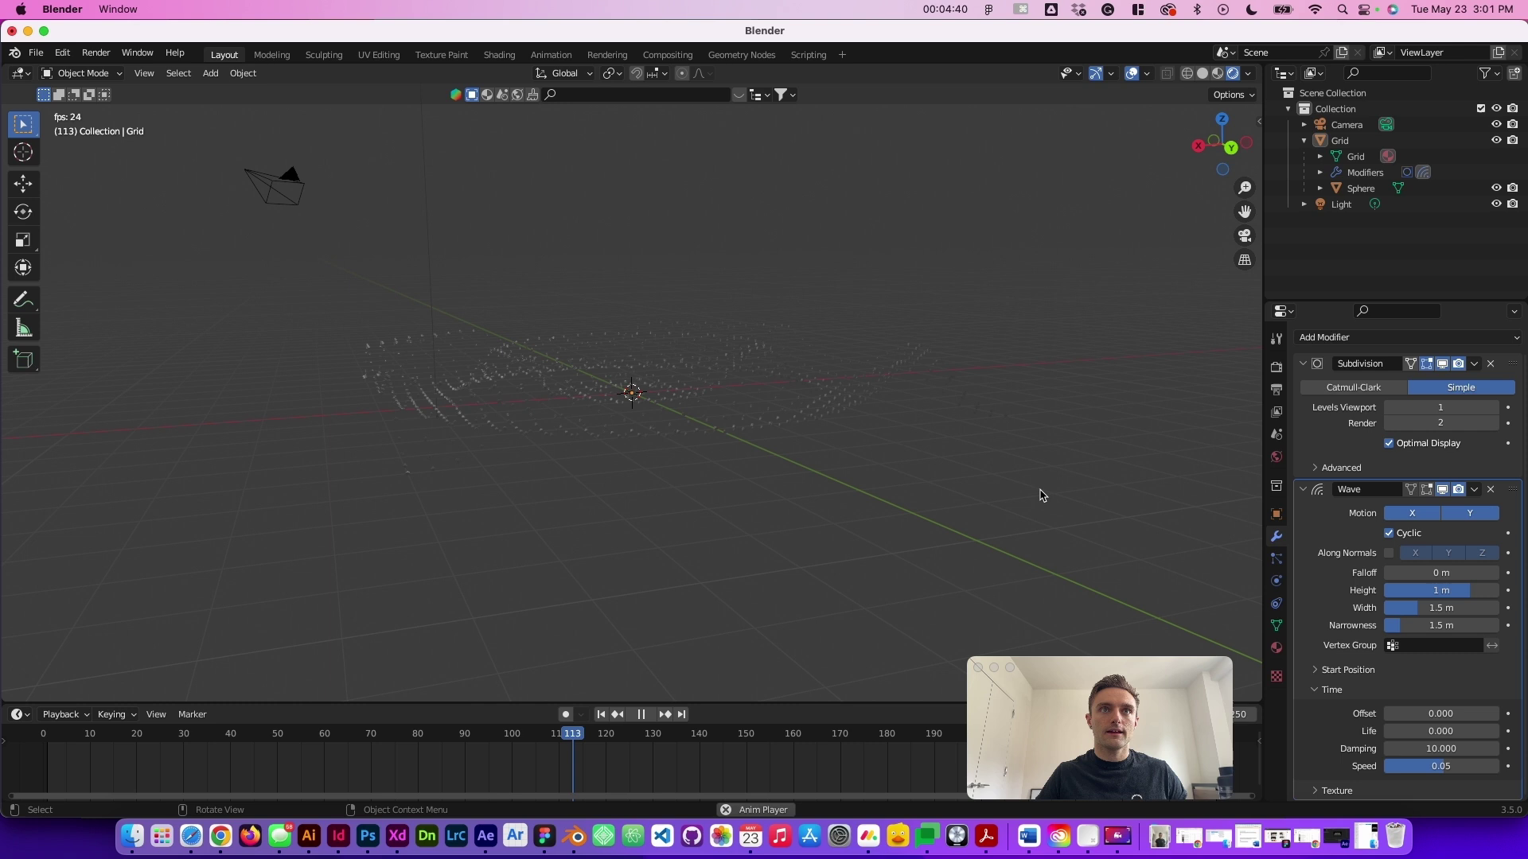
scroll(779, 405, "right", 5)
scroll(779, 405, "left", 6)
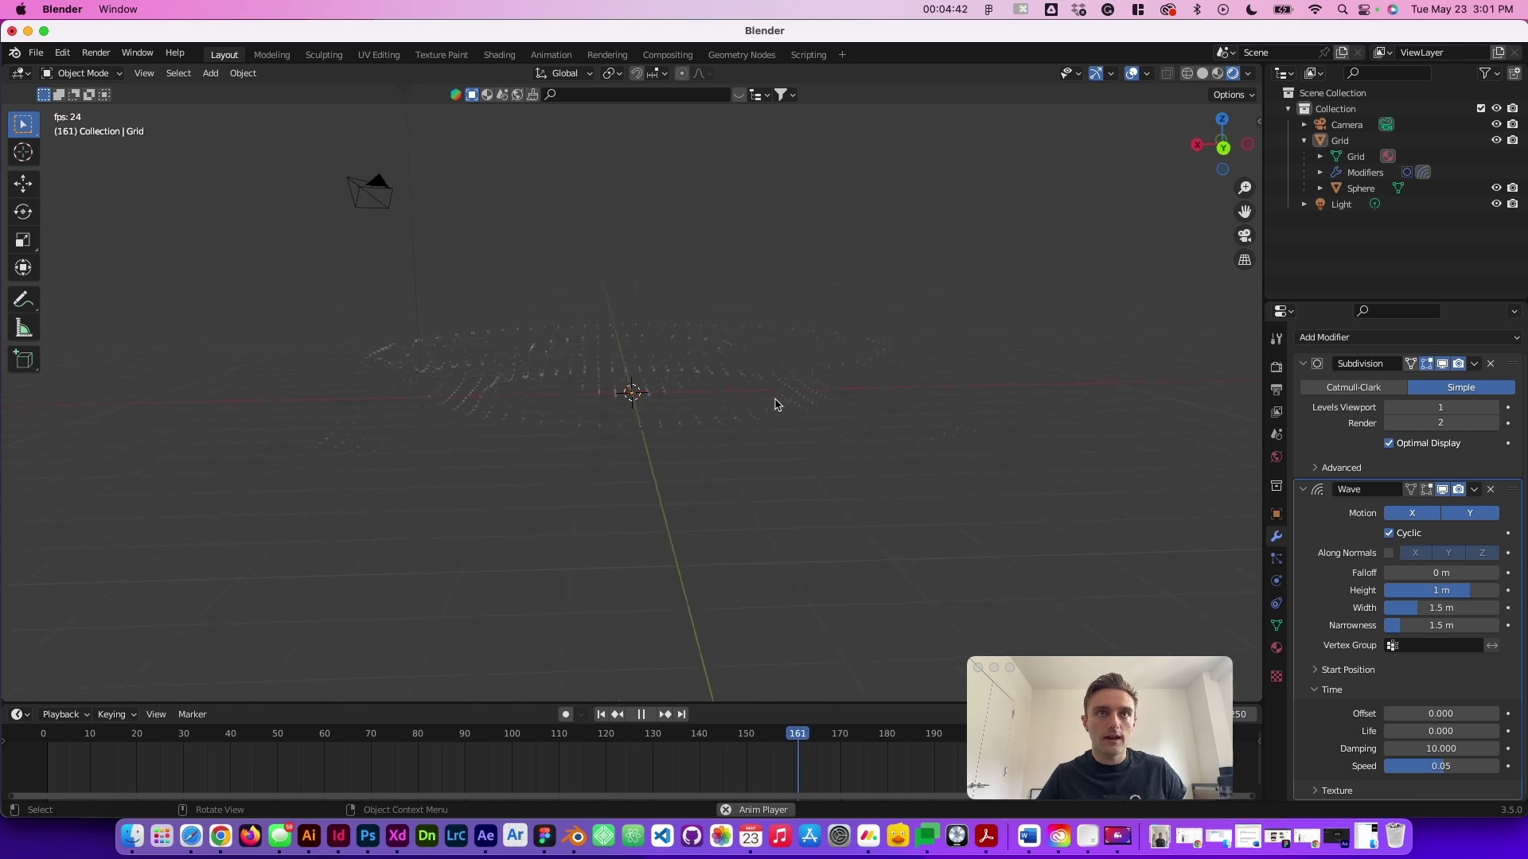
scroll(777, 403, "up", 5)
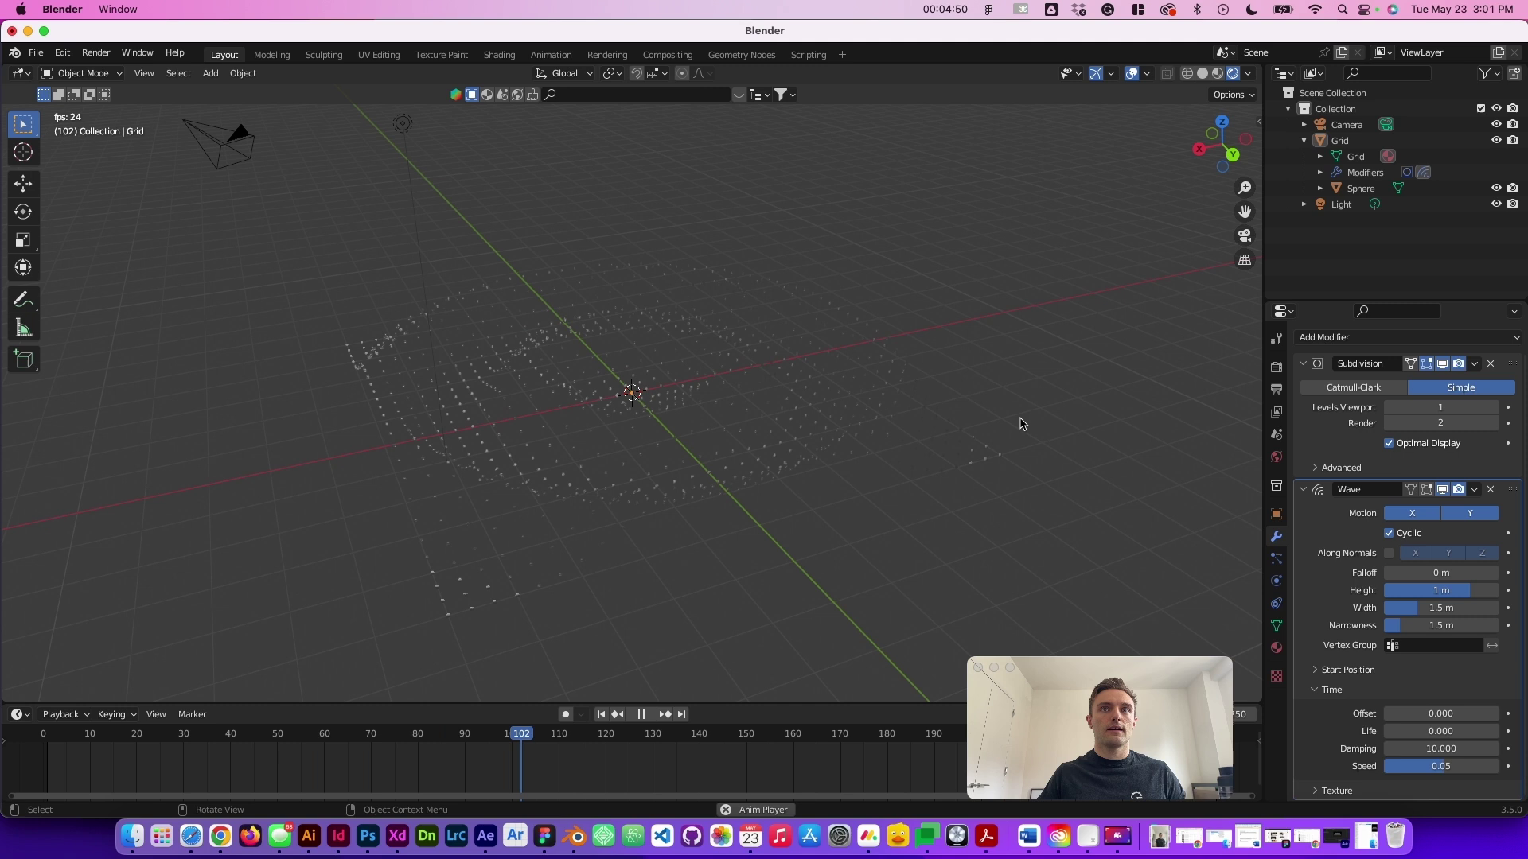
Darken the world background color to black
left_click(1276, 456)
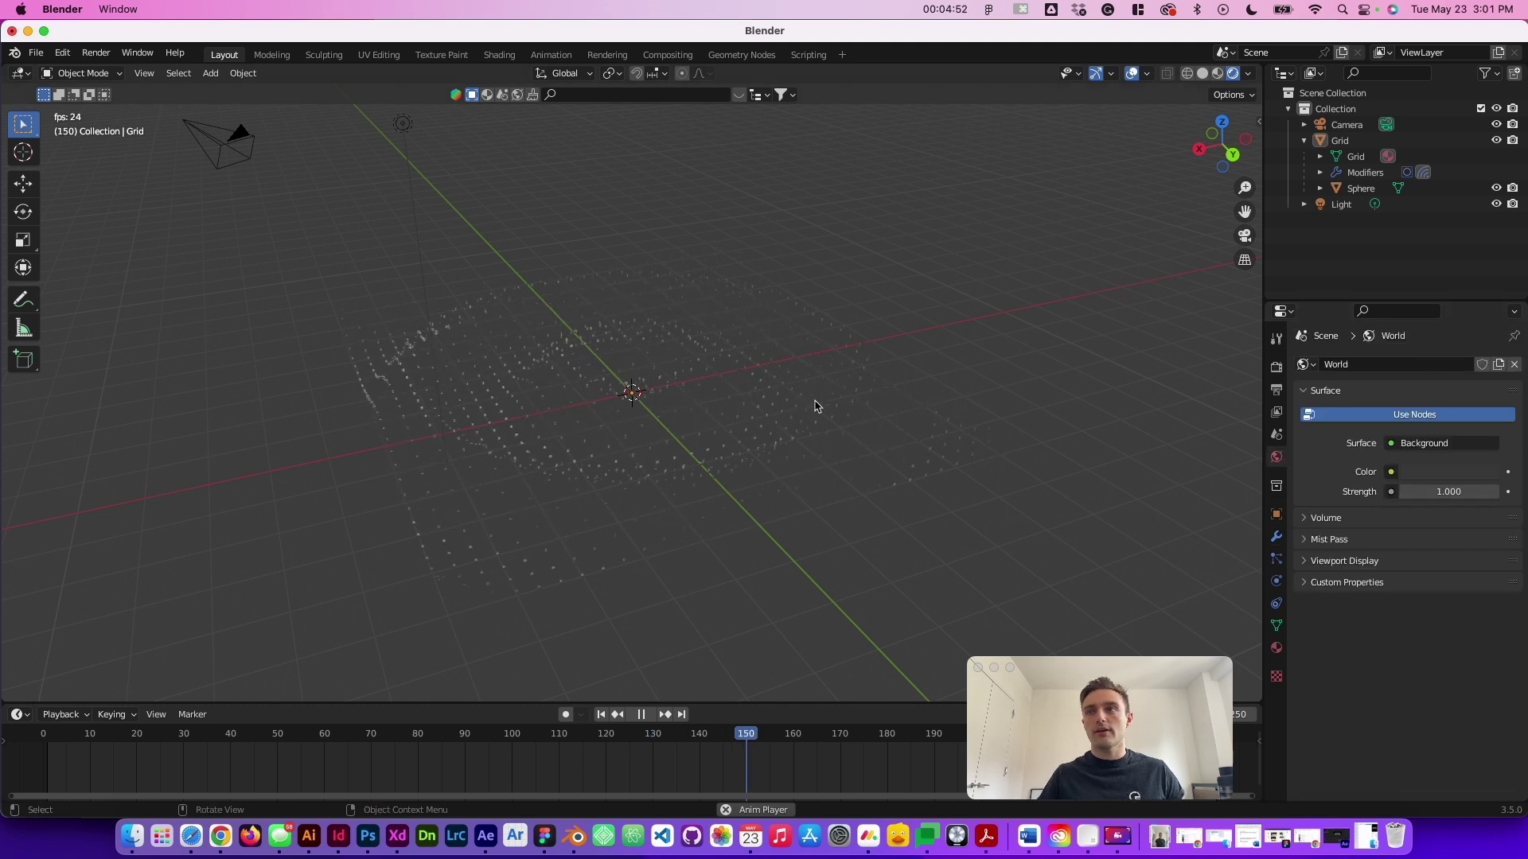
left_click(1442, 472)
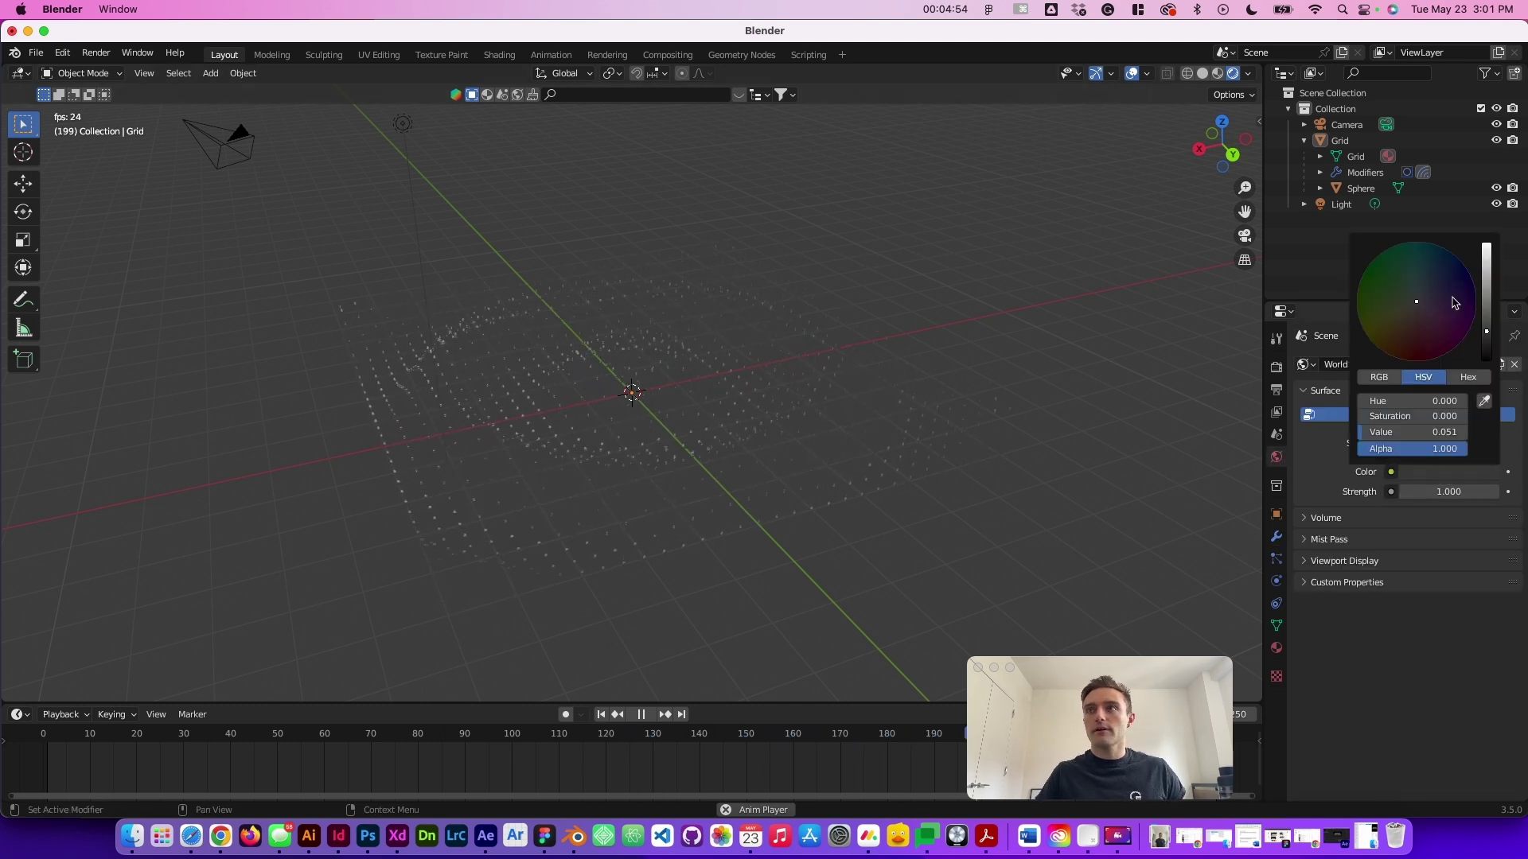
left_click_drag(1484, 327, 1485, 360)
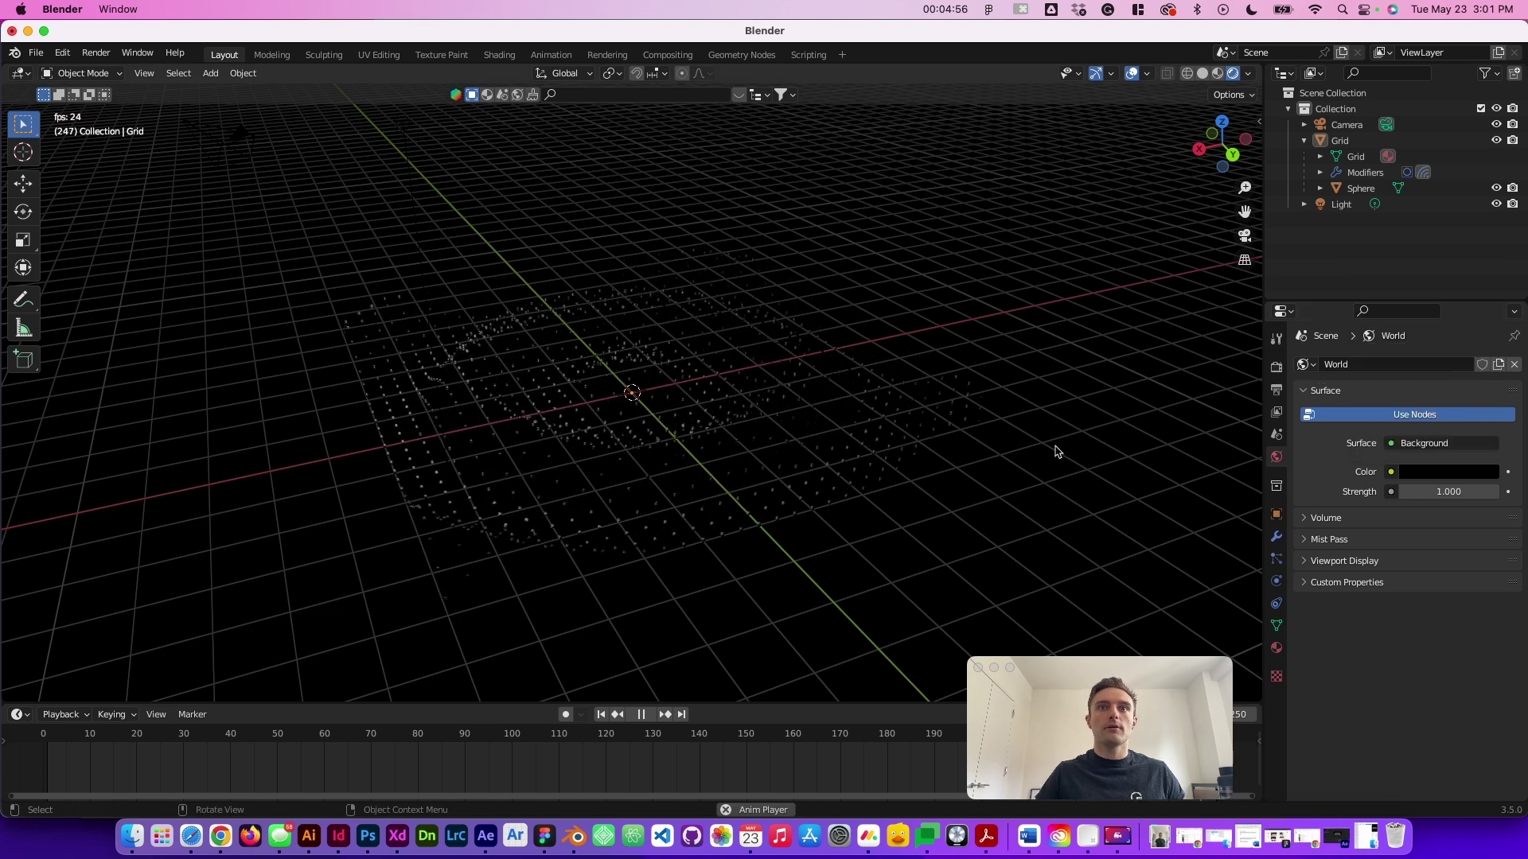
Create a new material for the sphere and change its surface shader to Emission
left_click(1361, 189)
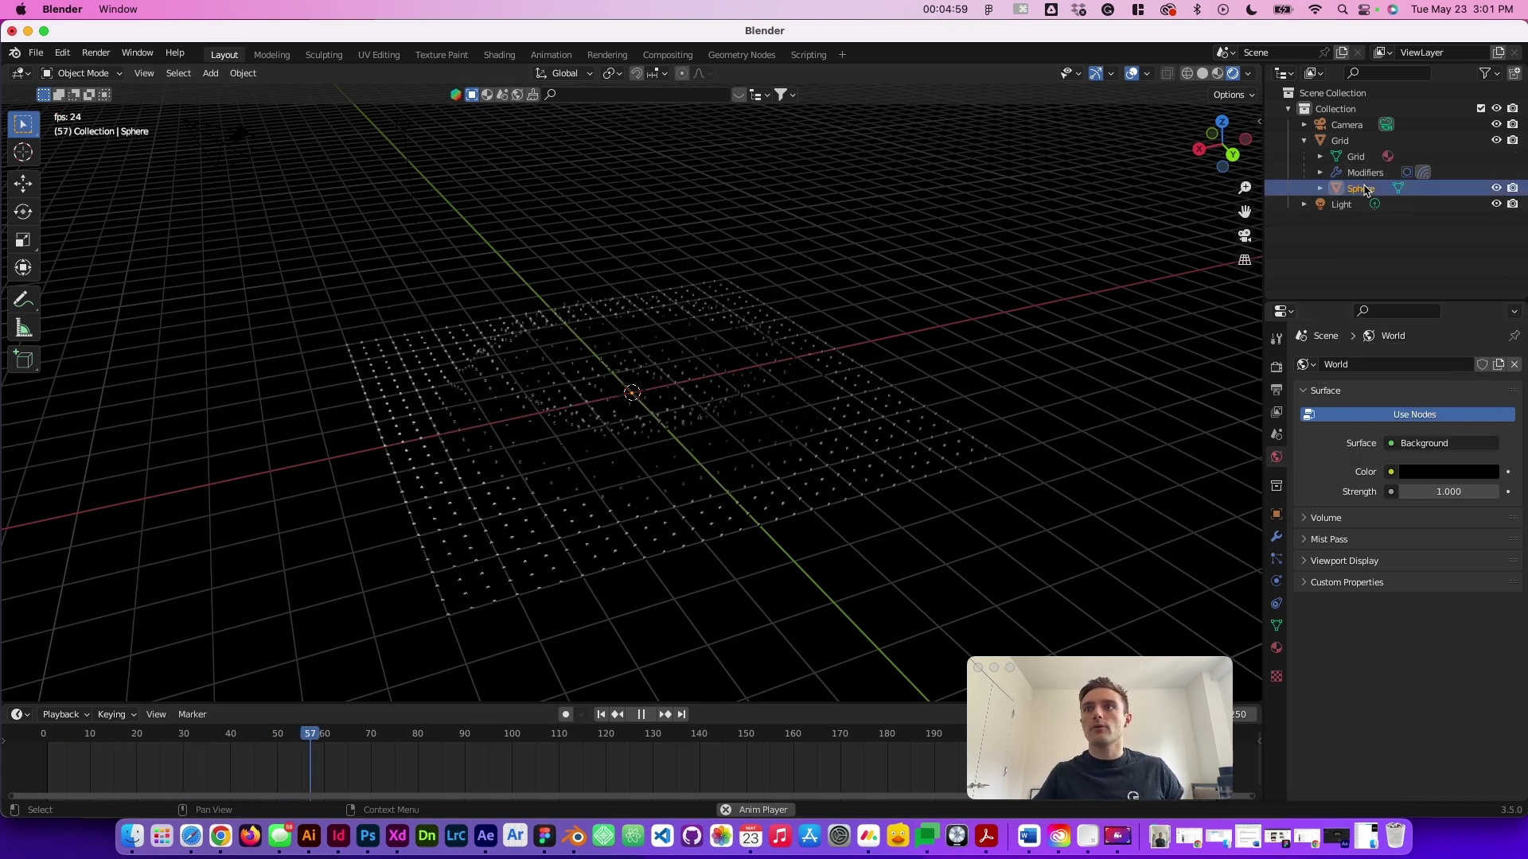
left_click(1276, 646)
left_click(1372, 433)
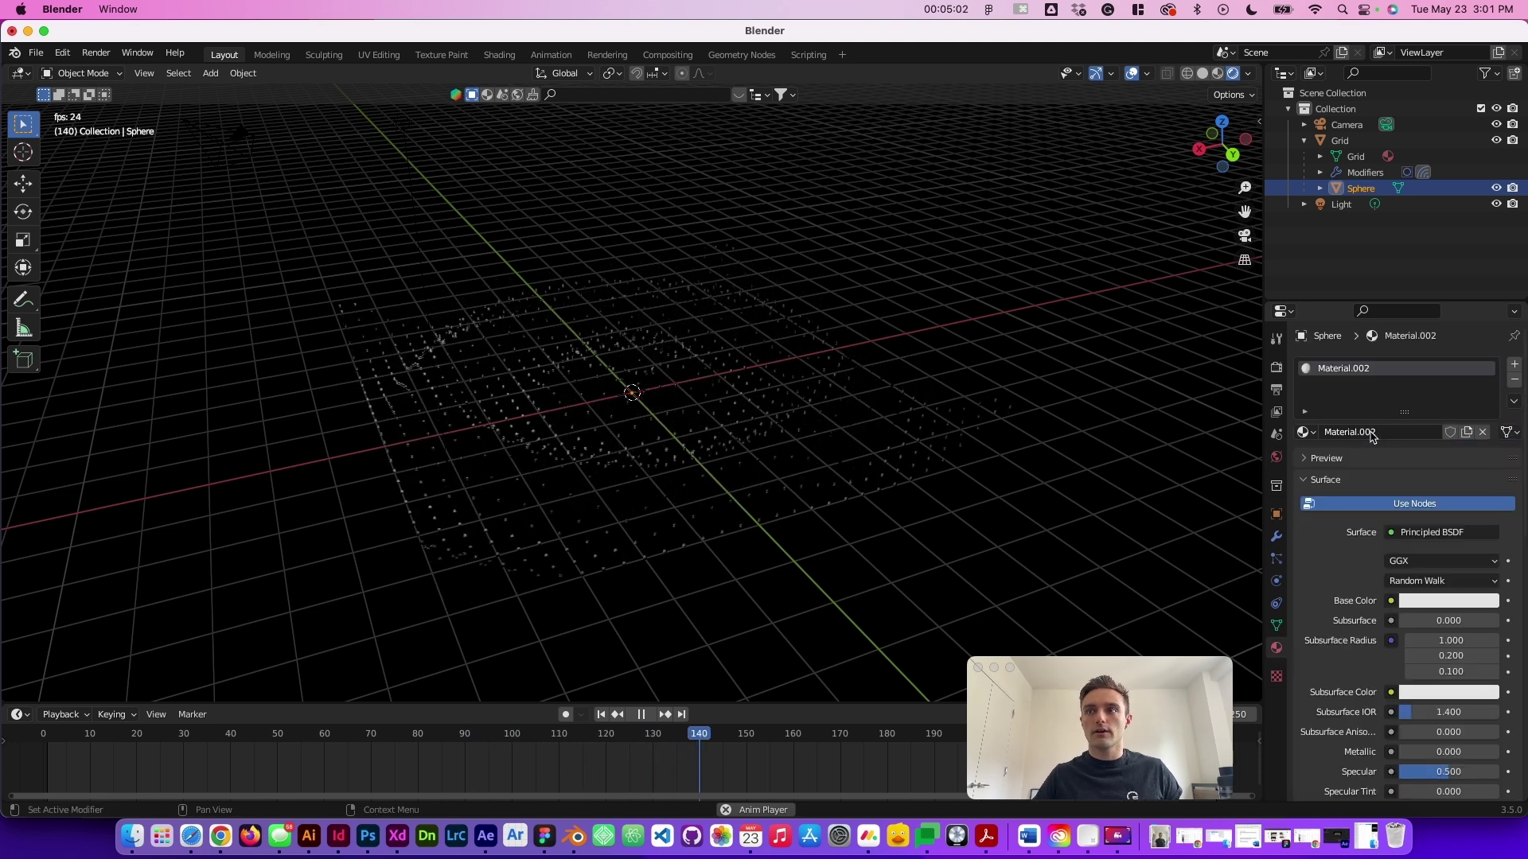
scroll(1432, 509, "down", 2)
left_click(1473, 490)
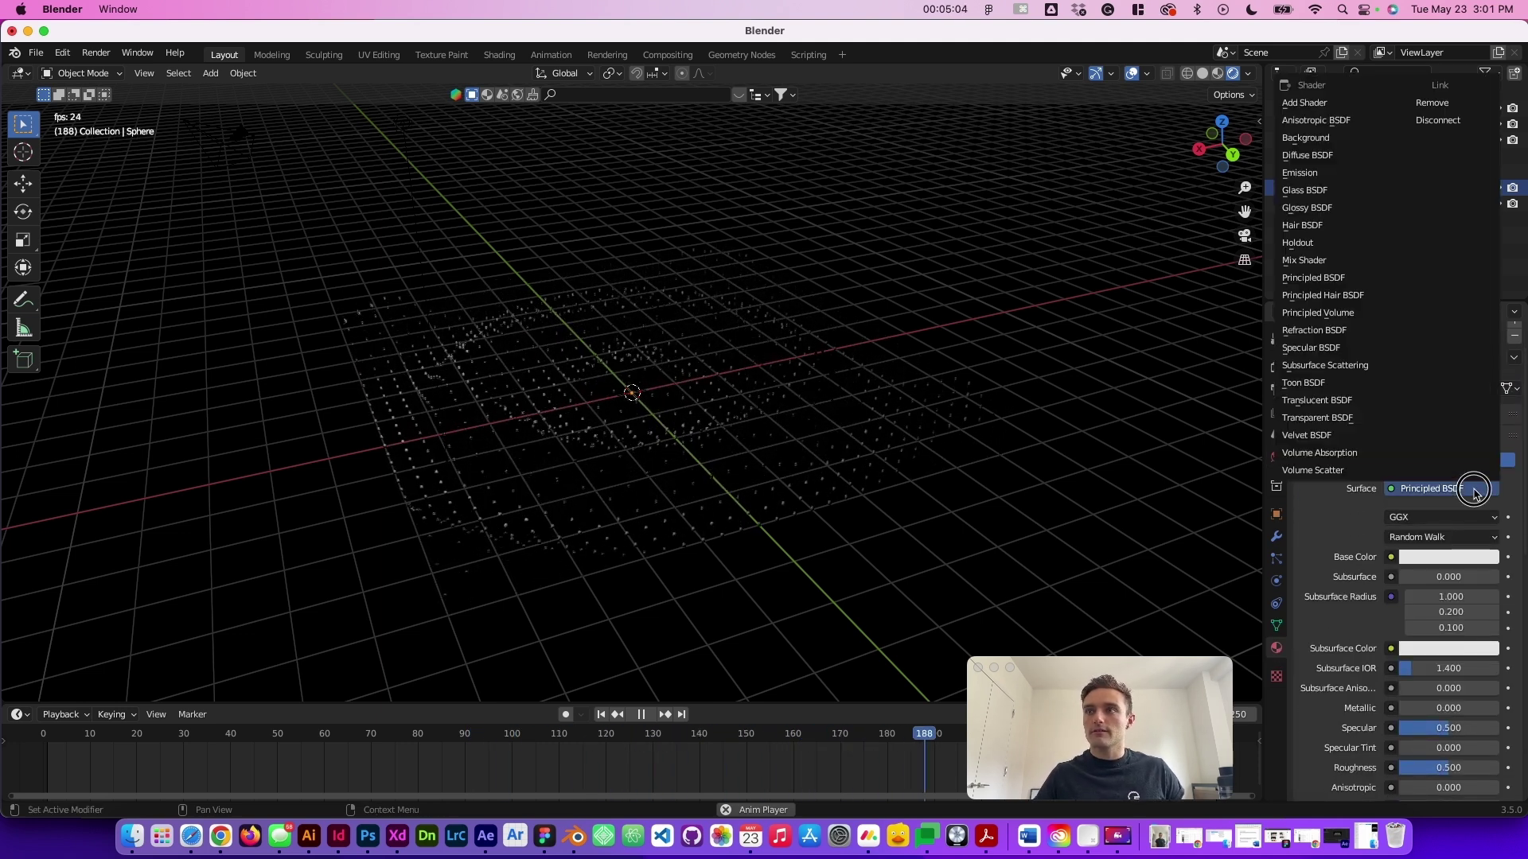
left_click(1324, 173)
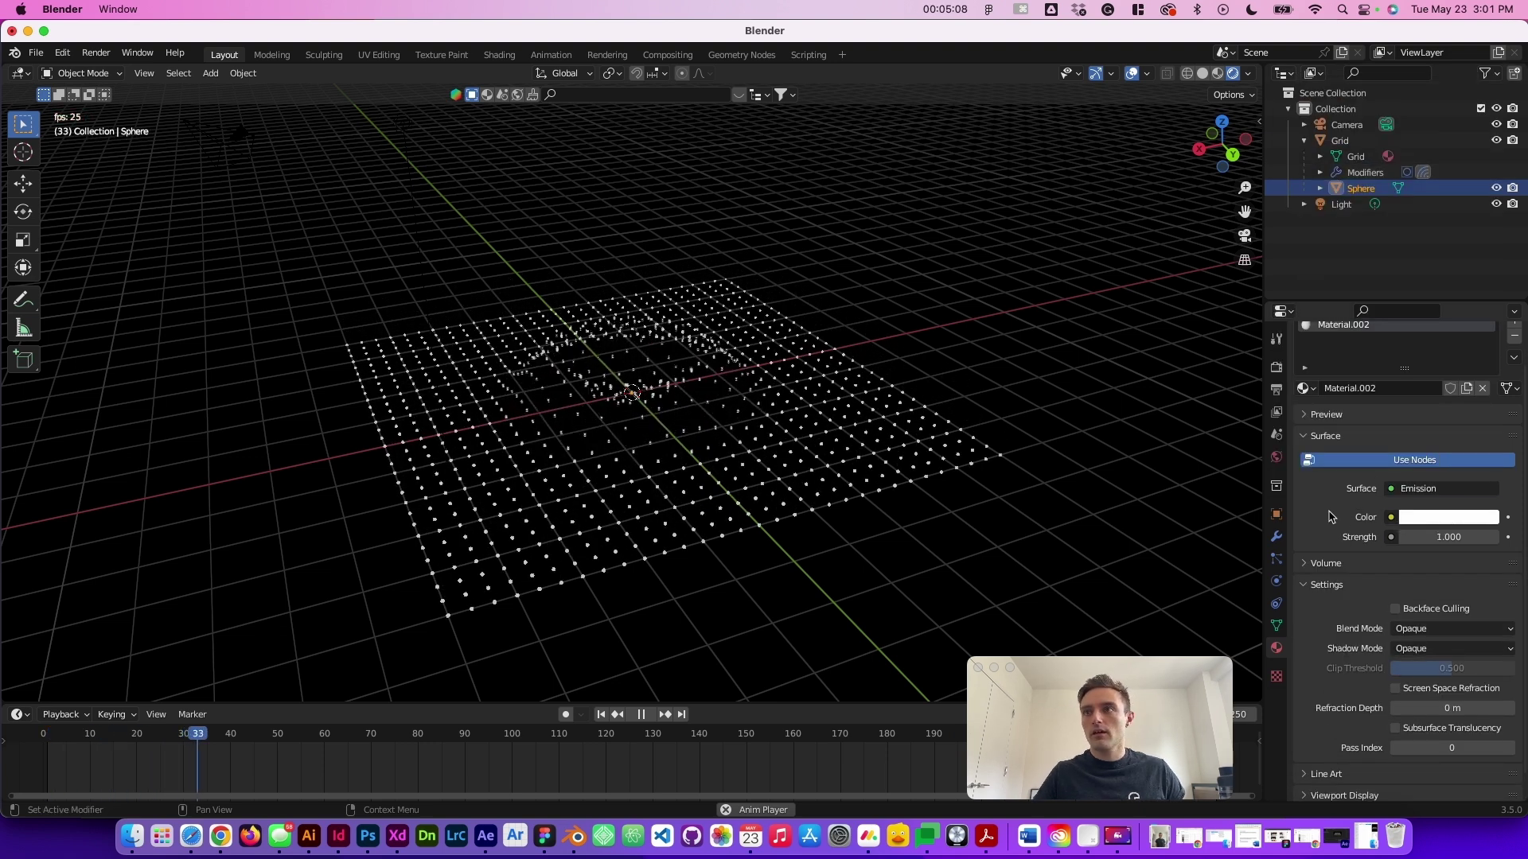
Set the sphere material's emission strength to 2.0 and inspect the glowing wave from a low angle
scroll(1331, 517, "down", 1)
left_click(1490, 510)
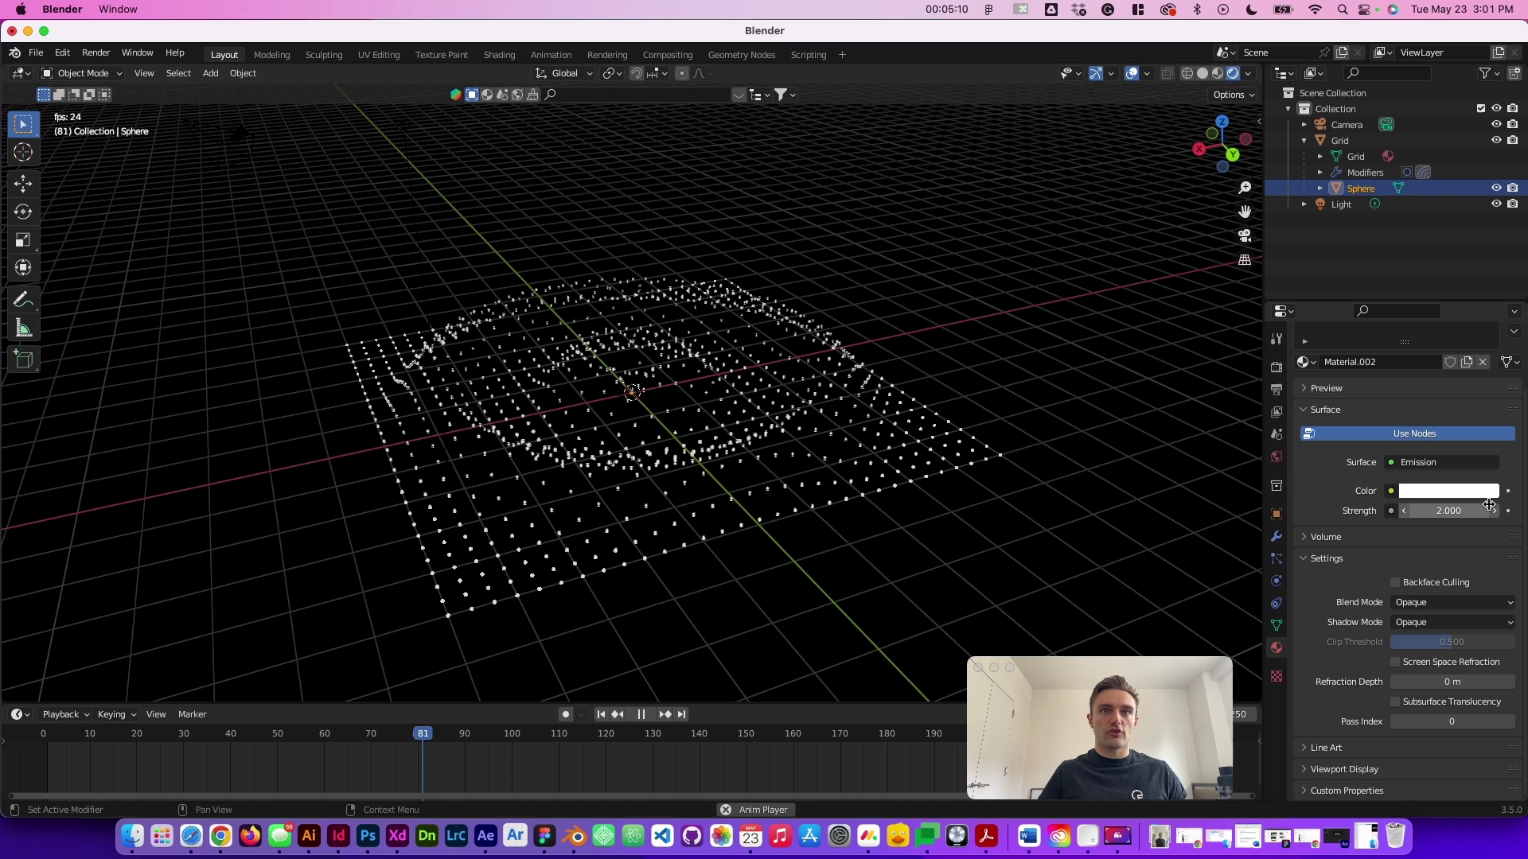
scroll(1026, 447, "down", 5)
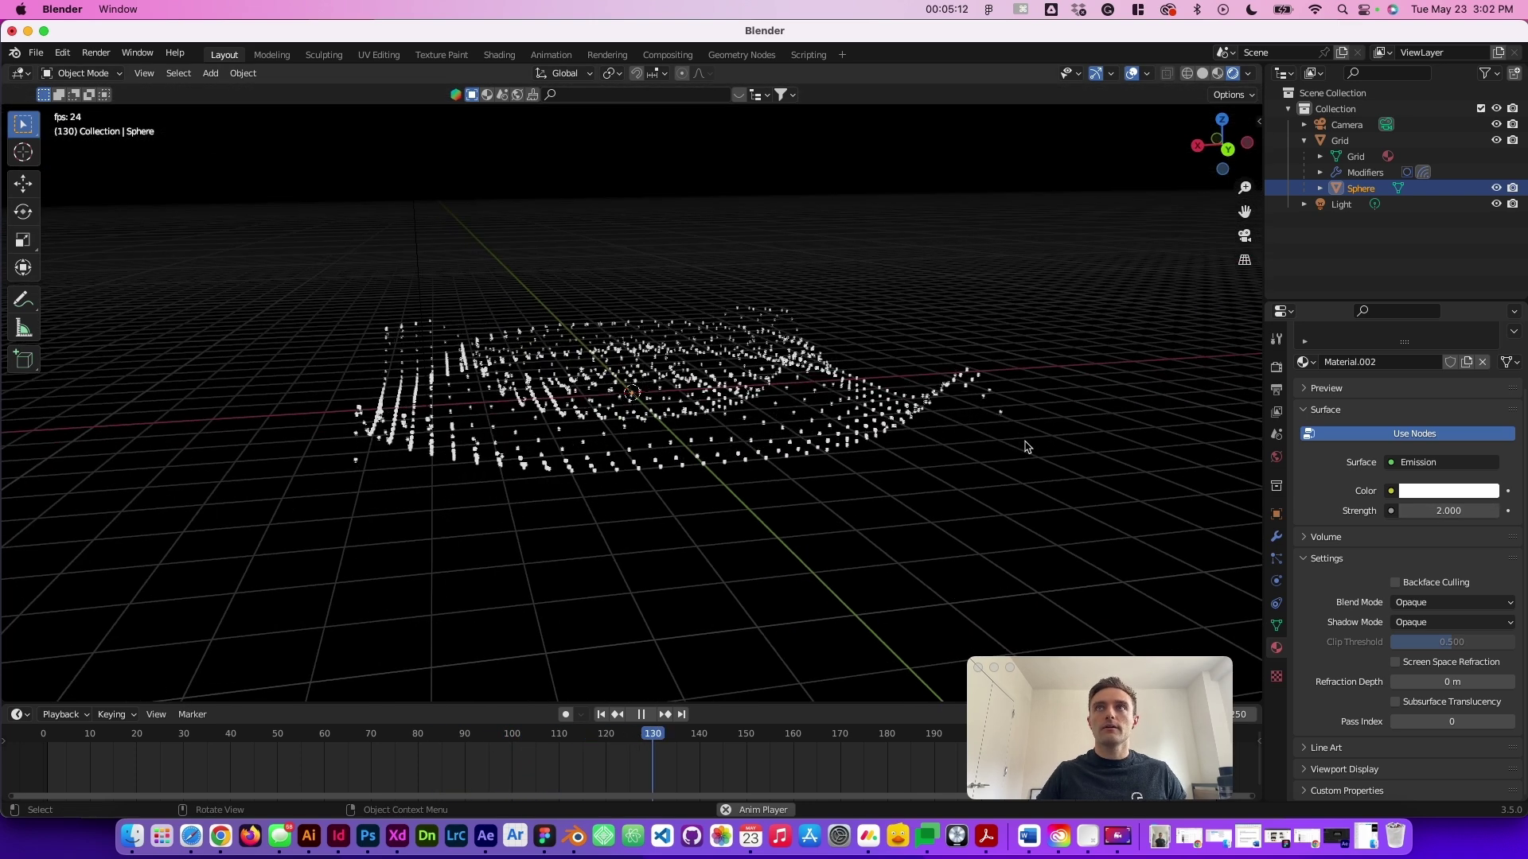
scroll(1026, 448, "right", 5)
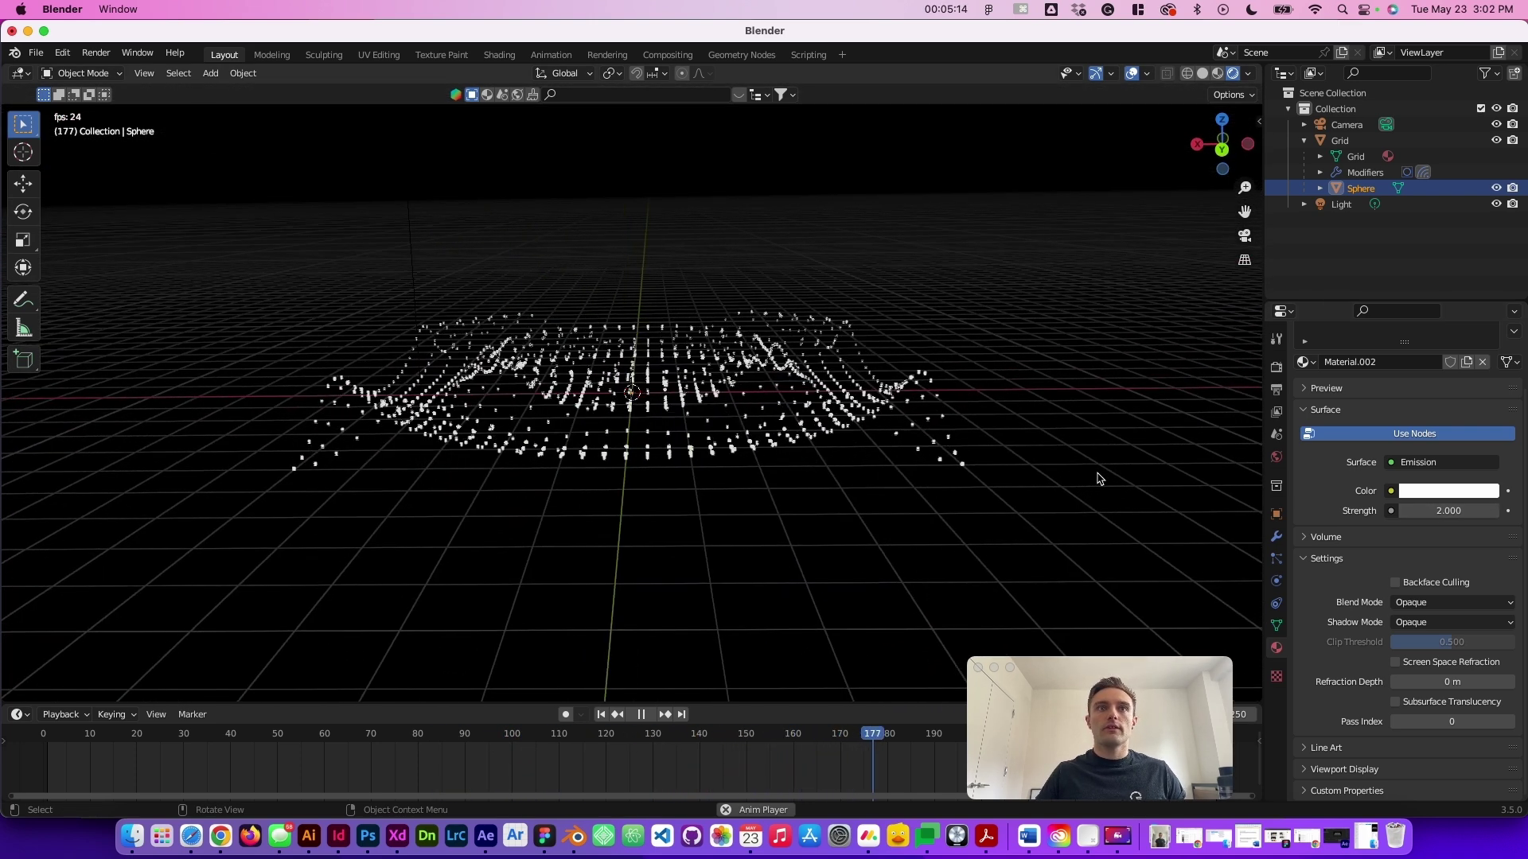
Enable Bloom in the Eevee render settings, deselect the sphere and inspect the glowing wave from several angles
left_click(1276, 369)
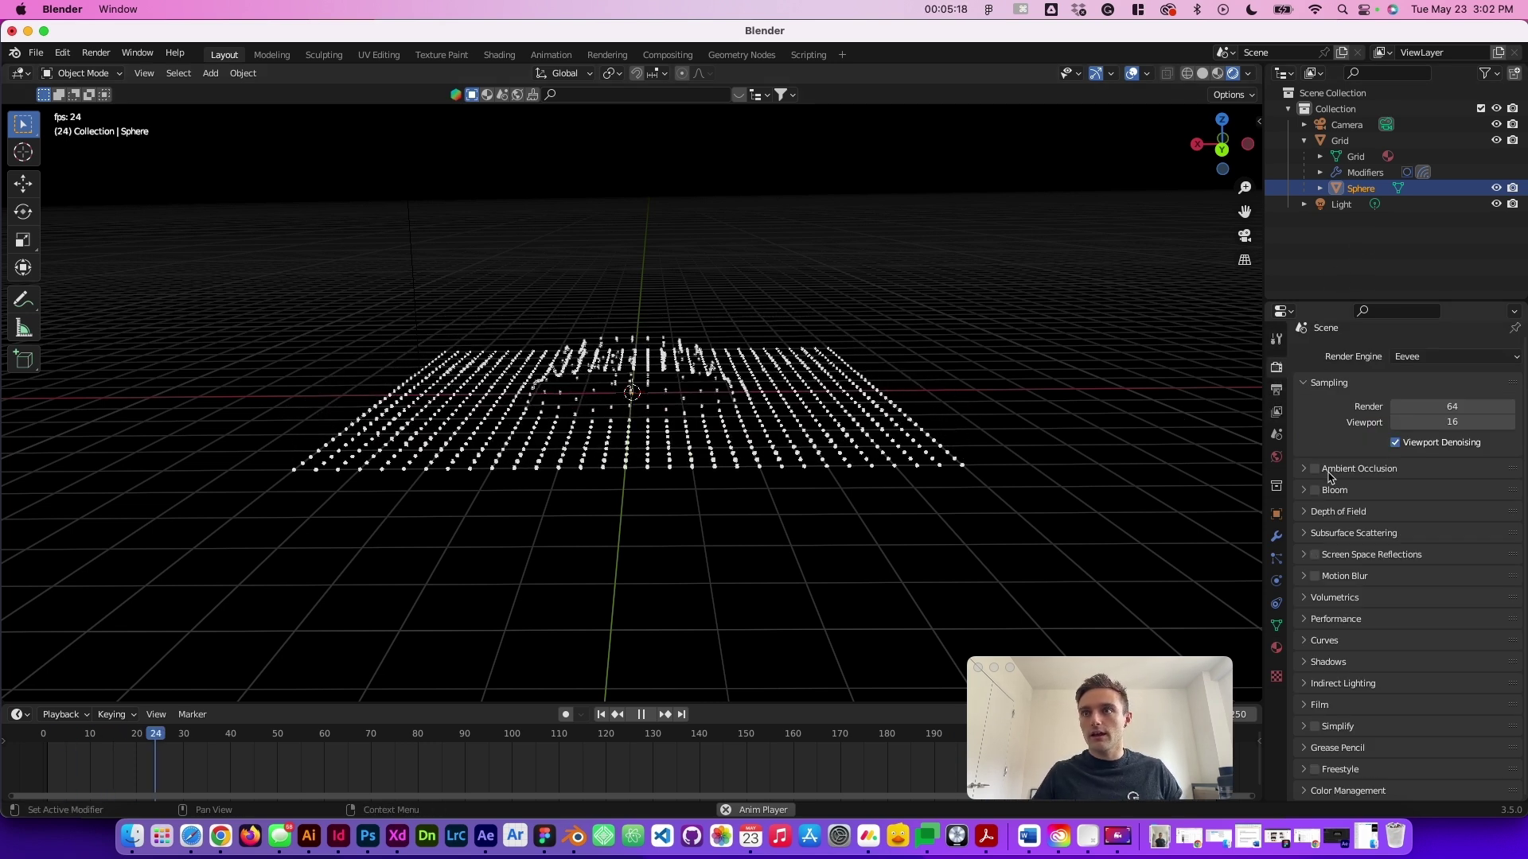
left_click(1315, 491)
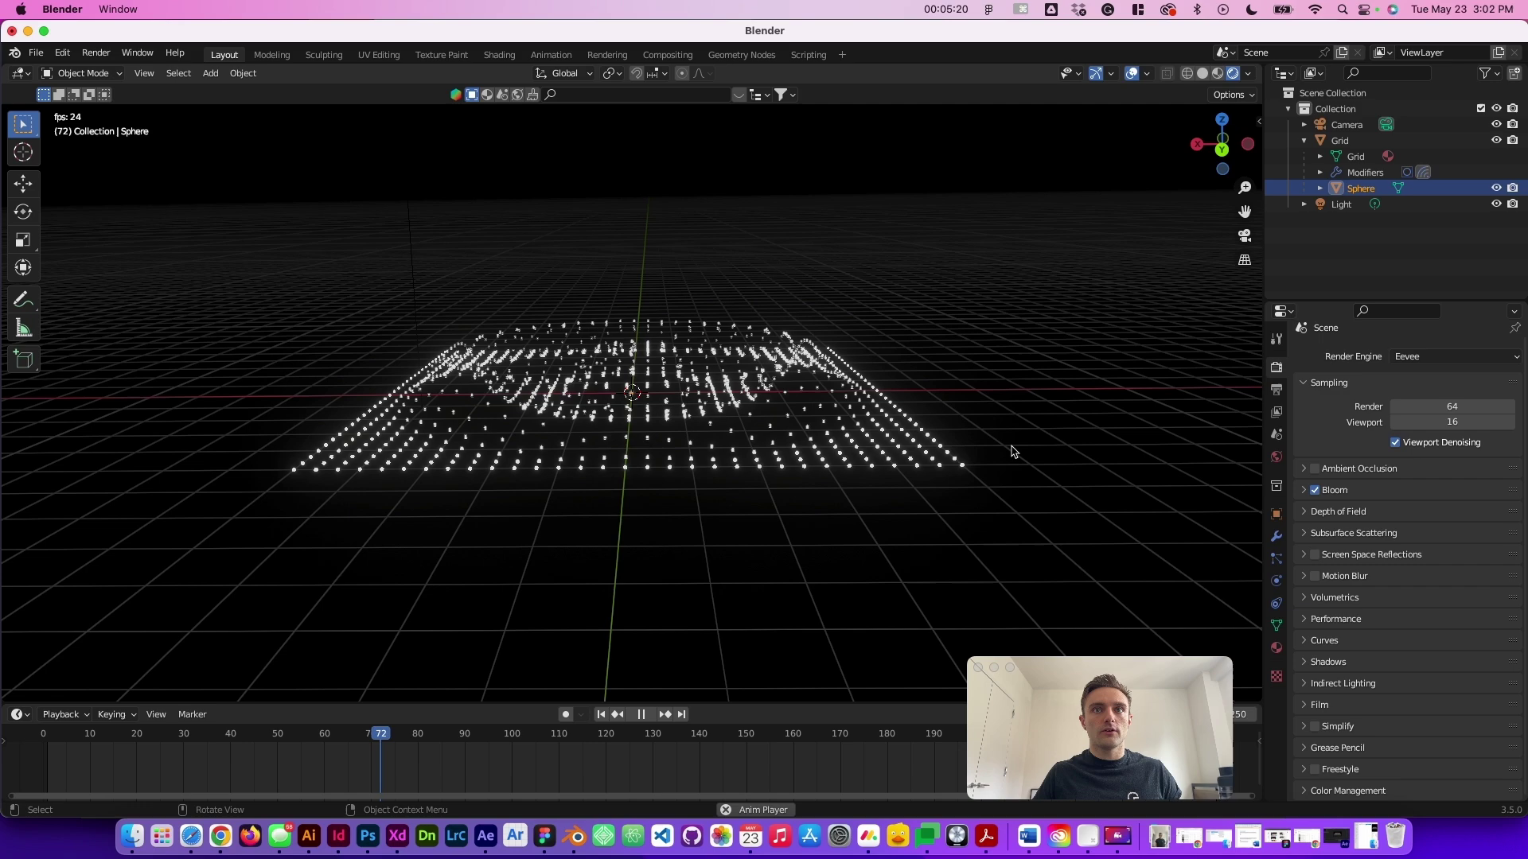
scroll(1012, 447, "left", 5)
scroll(1012, 451, "up", 5)
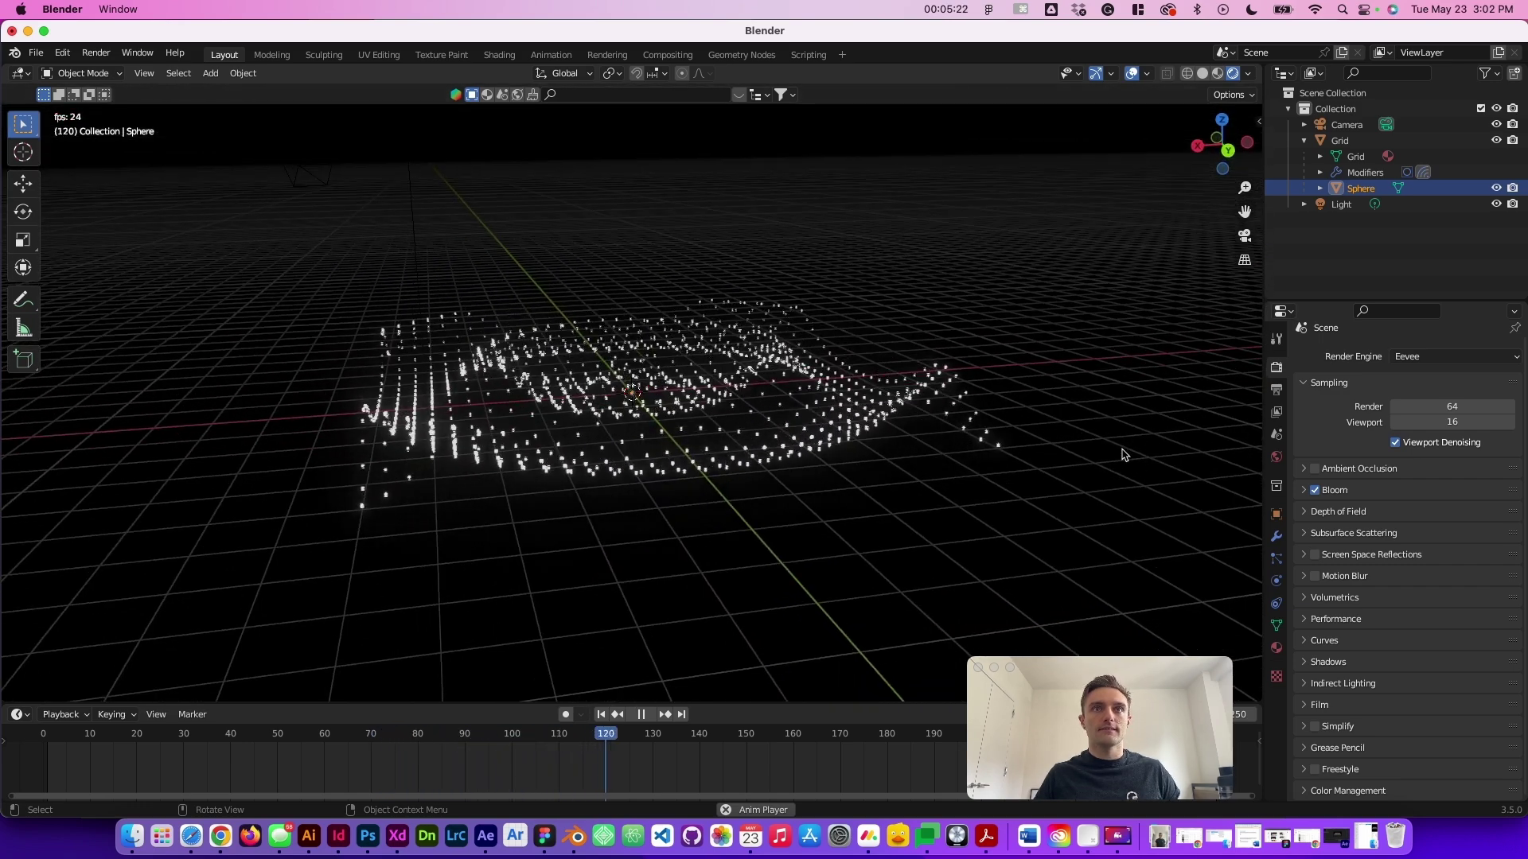
left_click(1155, 448)
scroll(1151, 450, "left", 5)
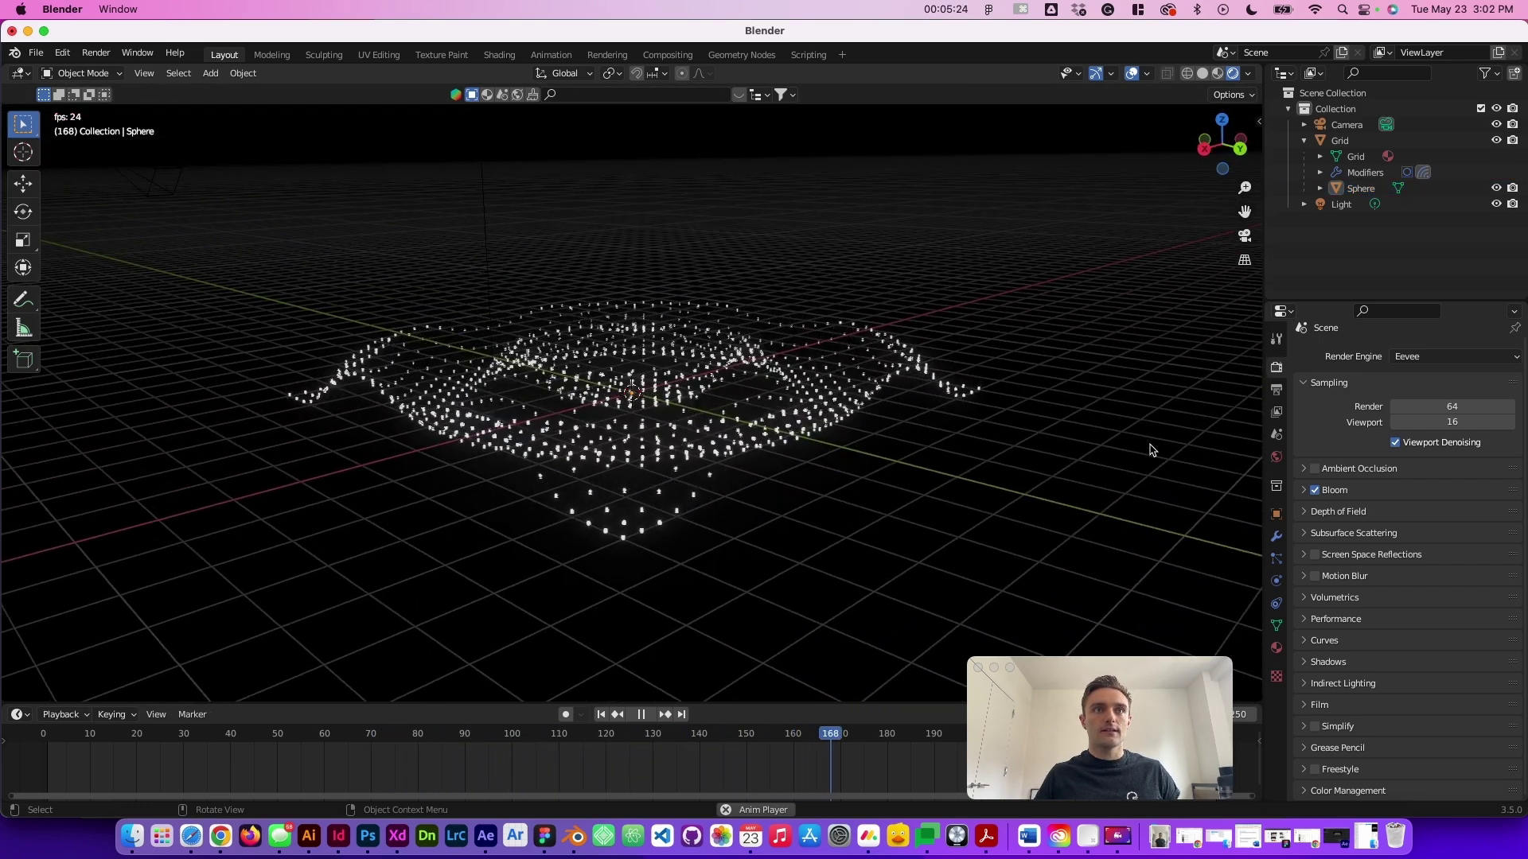
scroll(1150, 451, "right", 5)
scroll(1150, 450, "down", 5)
scroll(1150, 450, "up", 5)
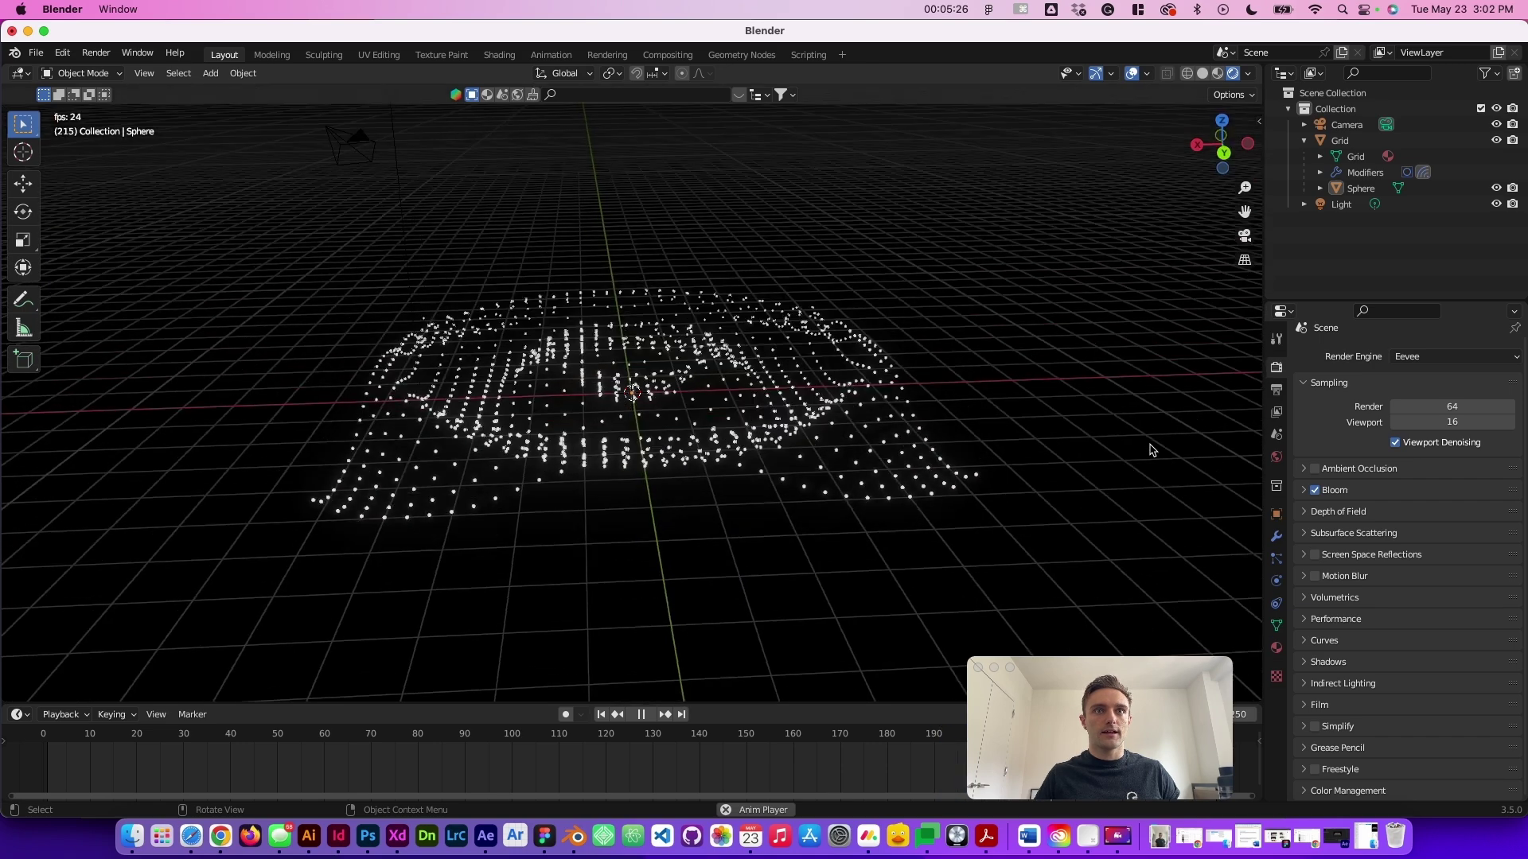
scroll(1149, 451, "left", 5)
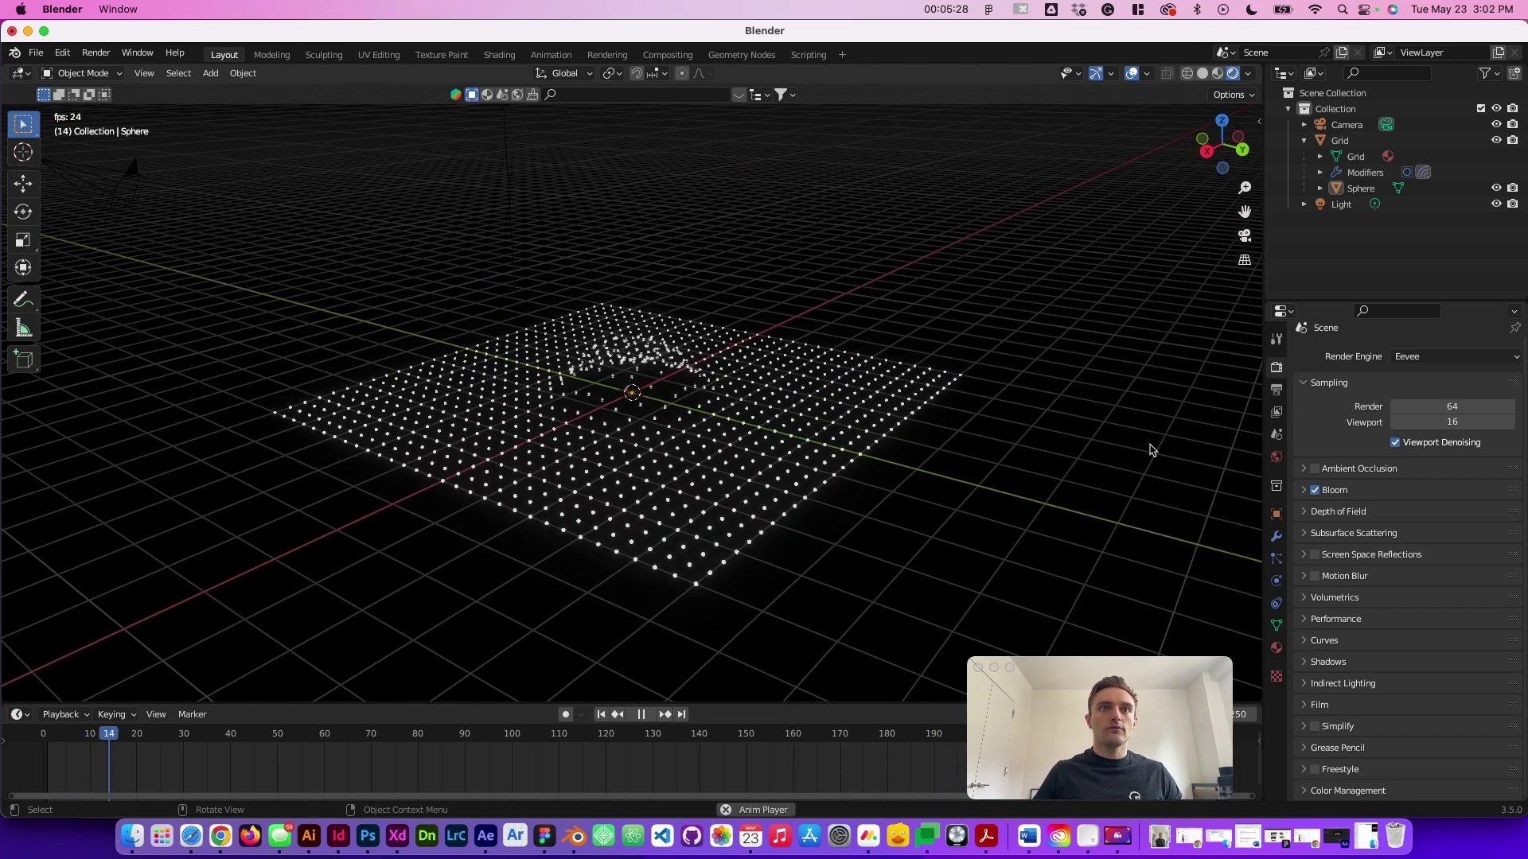
scroll(1009, 402, "right", 5)
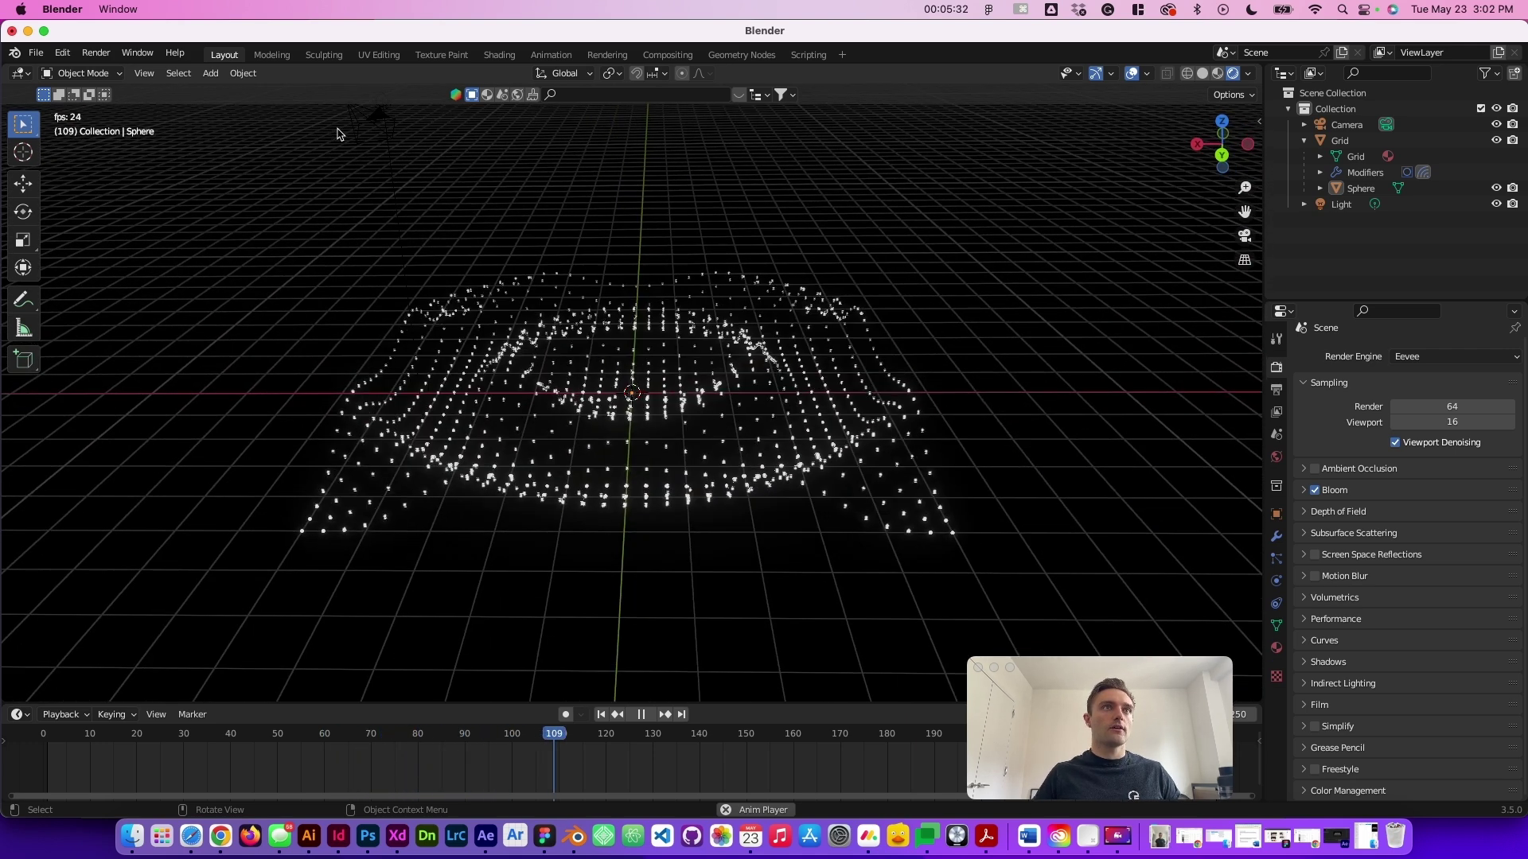
Select the scene light, hide it and check the glowing wave from a raised, angled view
left_click(372, 134)
left_click(440, 134)
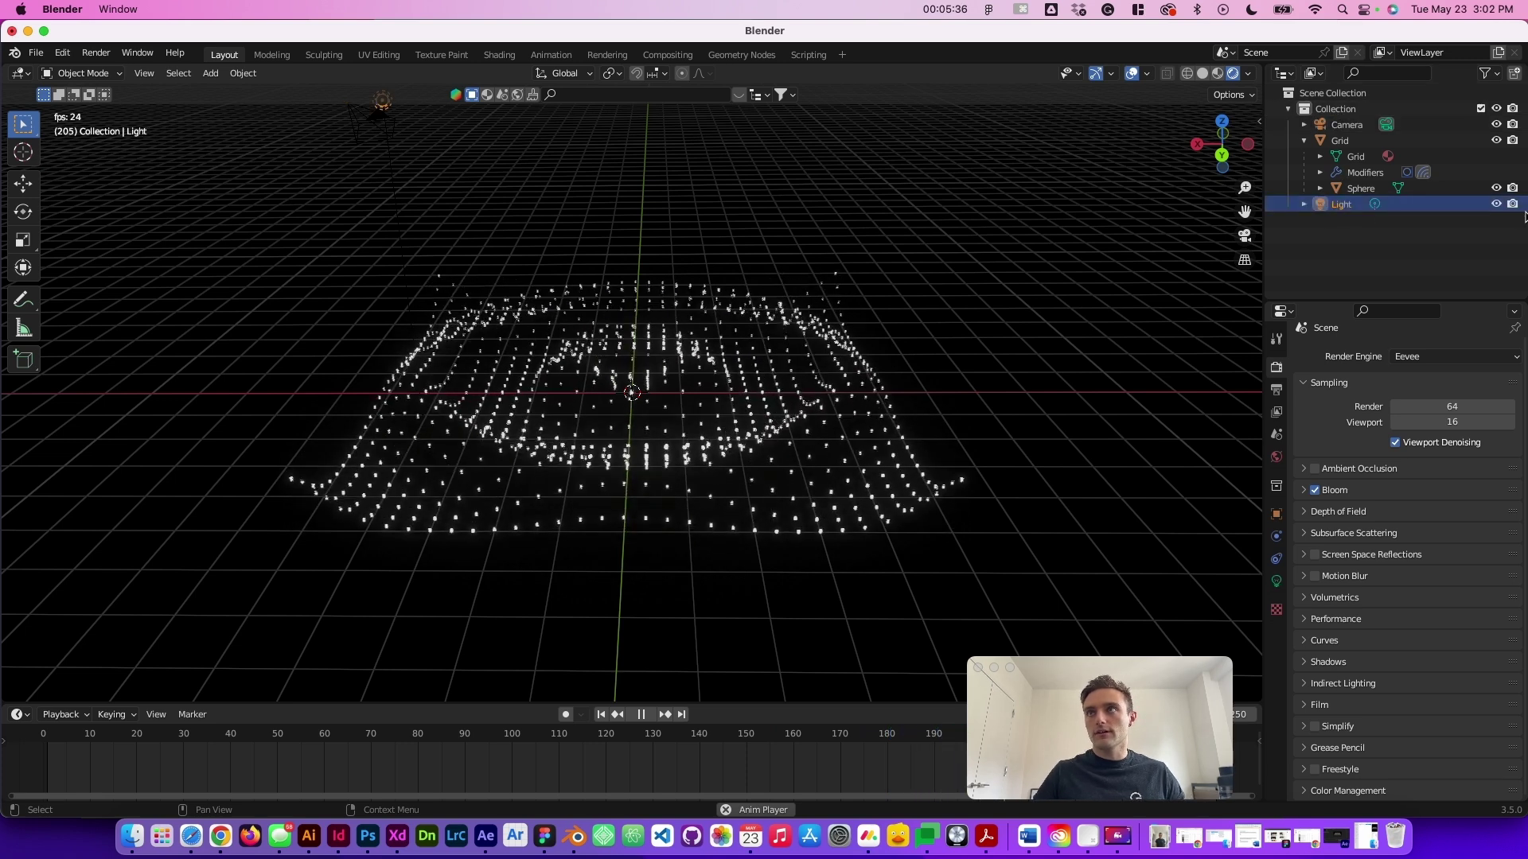
left_click(1496, 205)
middle_click_drag(992, 331, 935, 386)
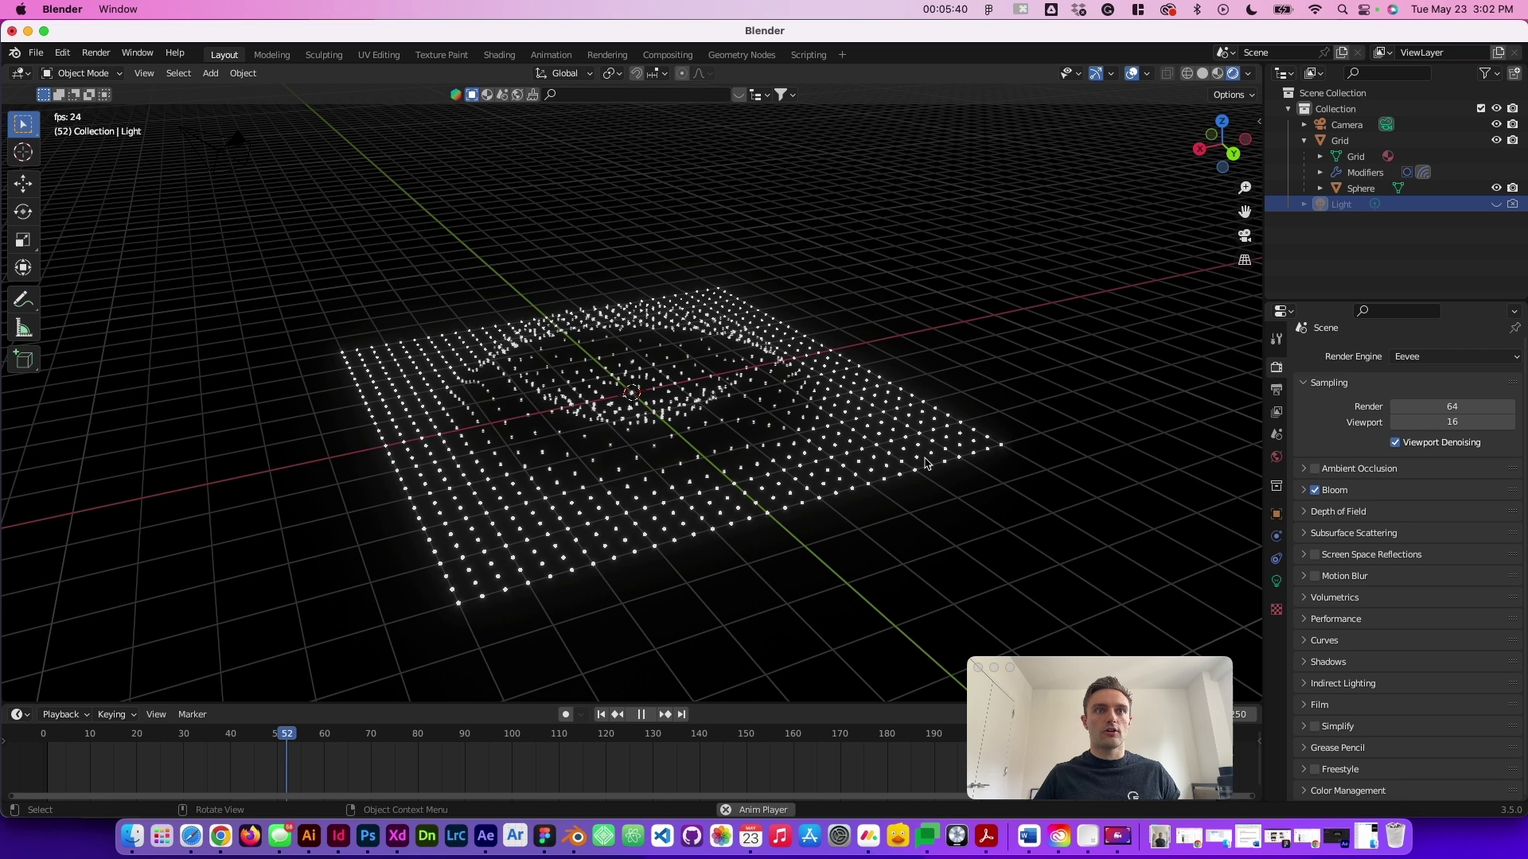